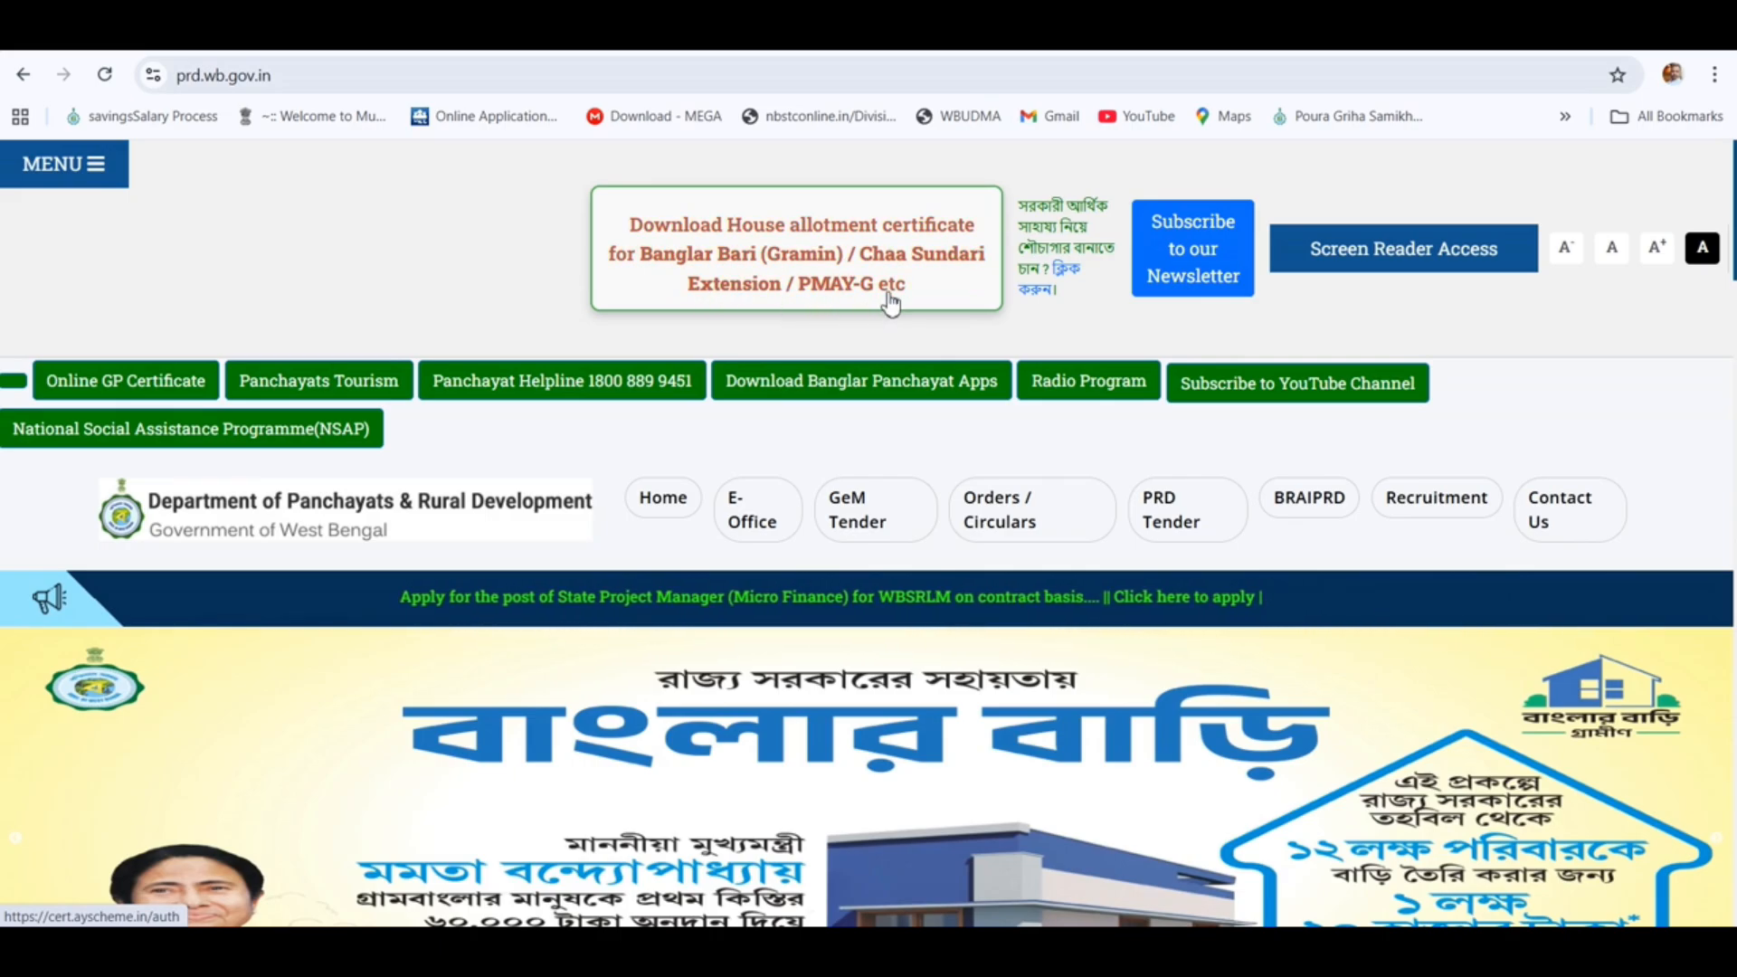
- Open the portal's new-account registration form and enter the mobile number
left_click(787, 270)
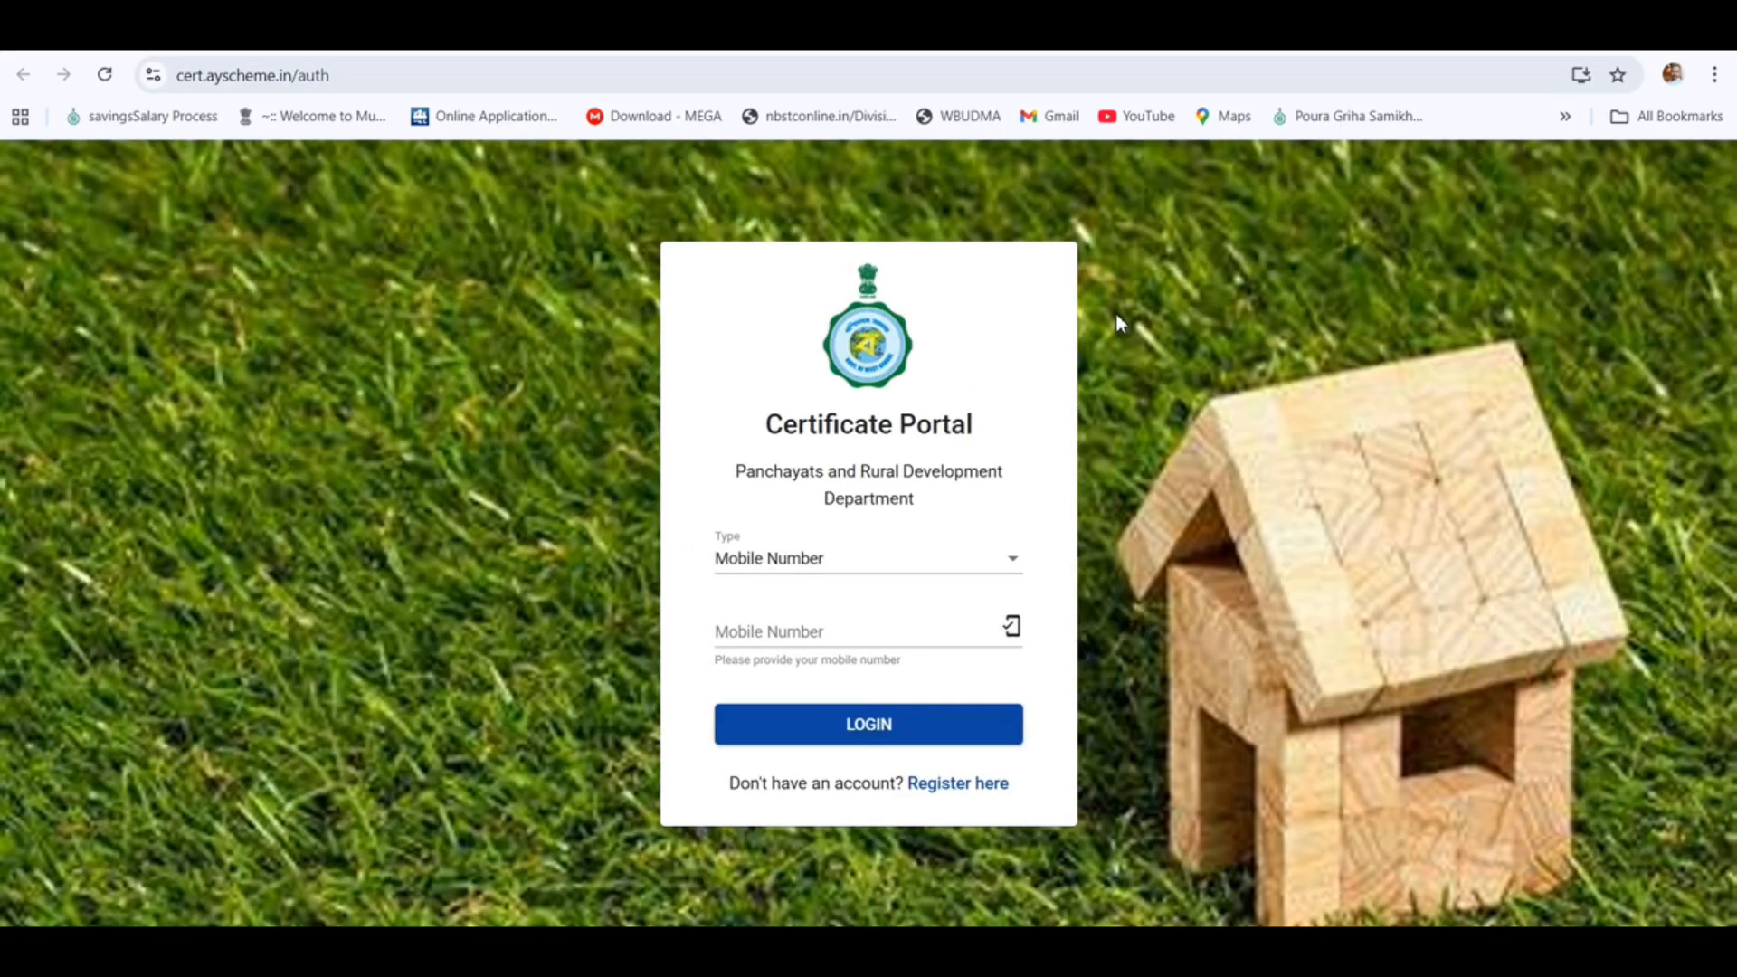
left_click(984, 786)
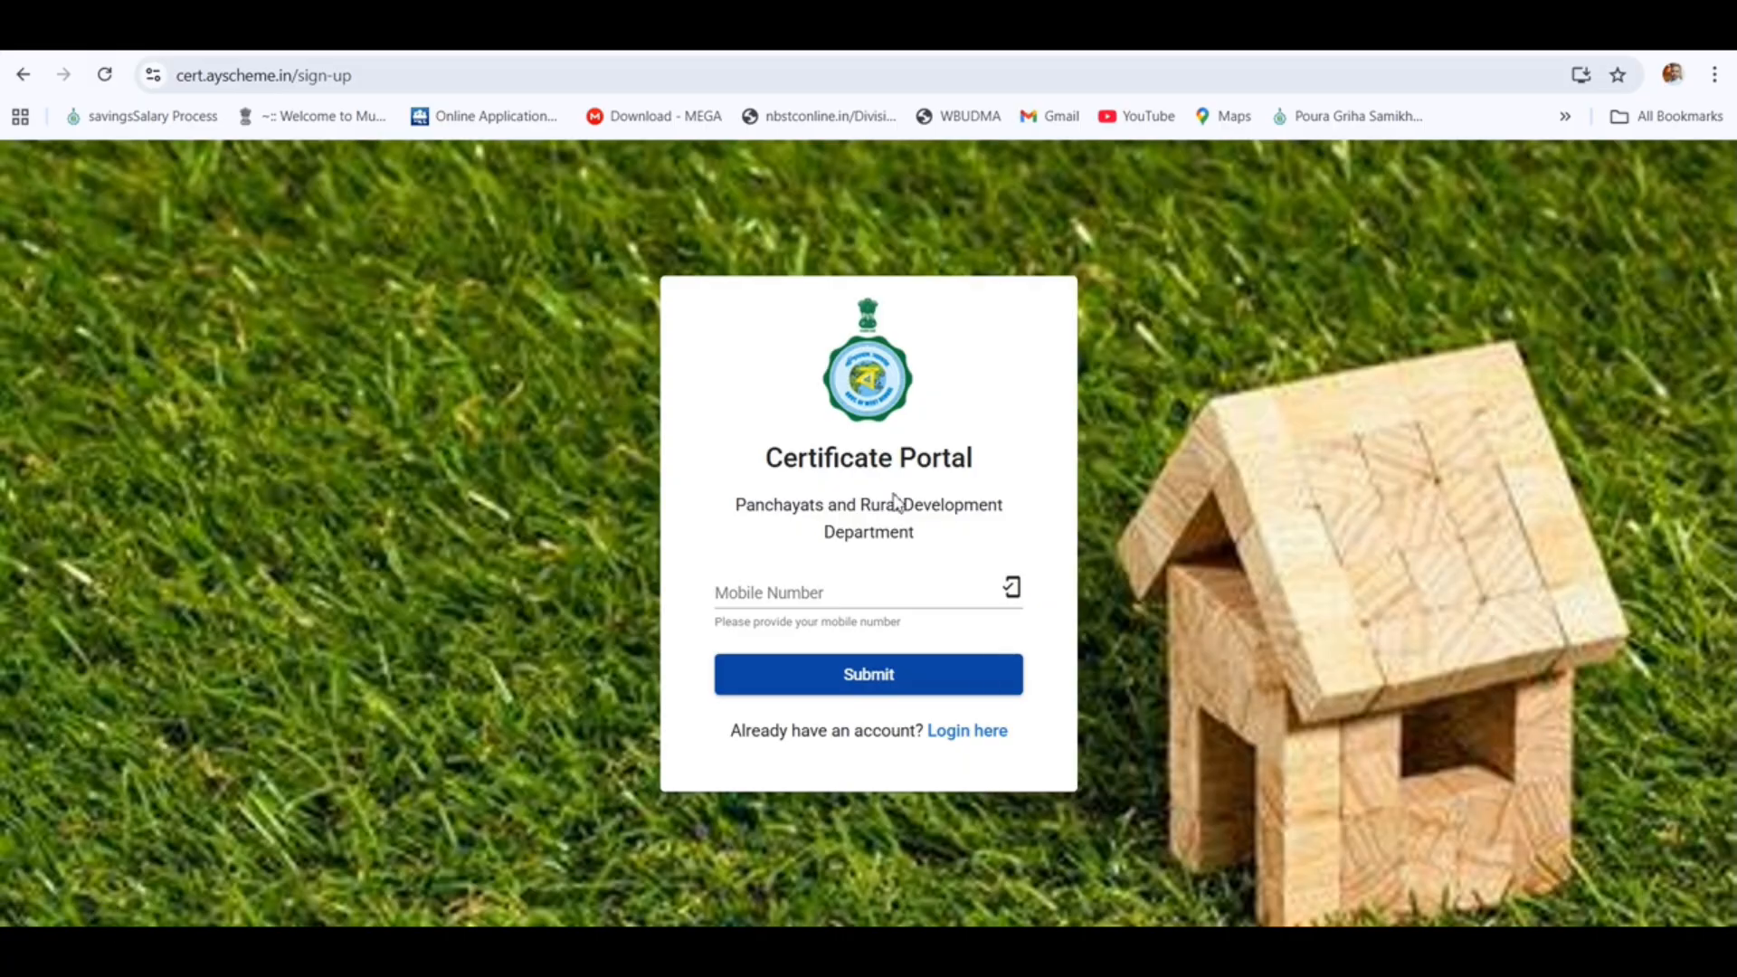
left_click(864, 597)
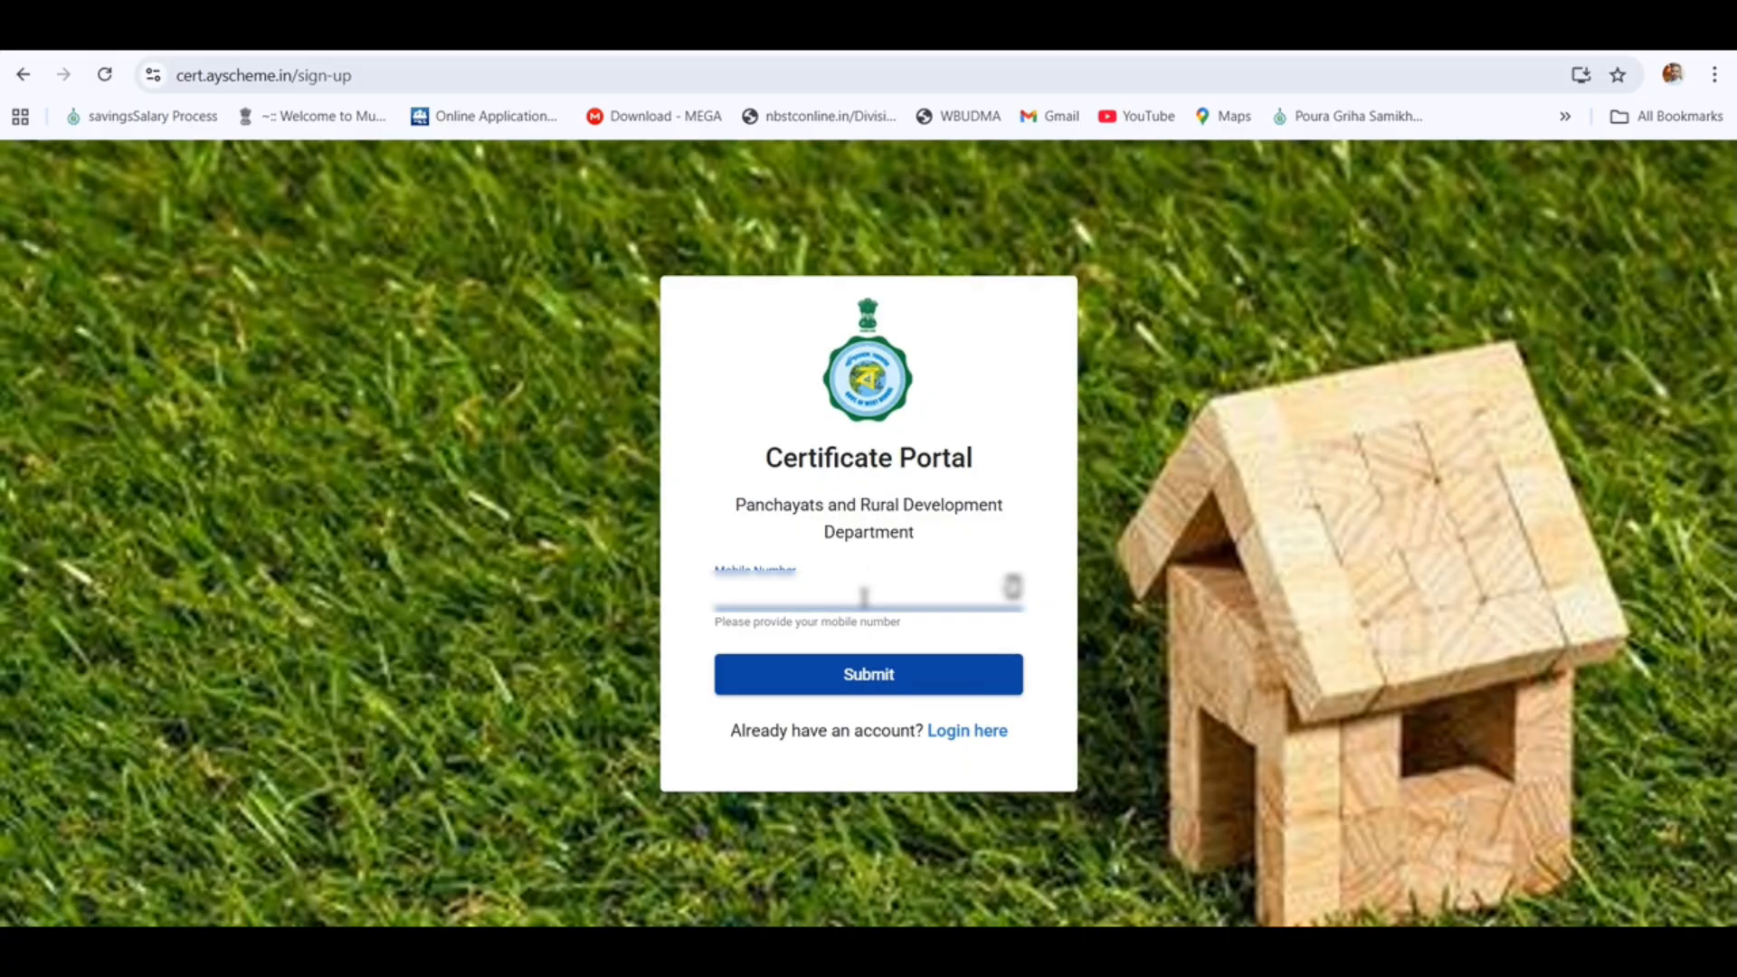
type("9••")
key("BackSpace")
key("BackSpace")
key("BackSpace")
type("•••••••••")
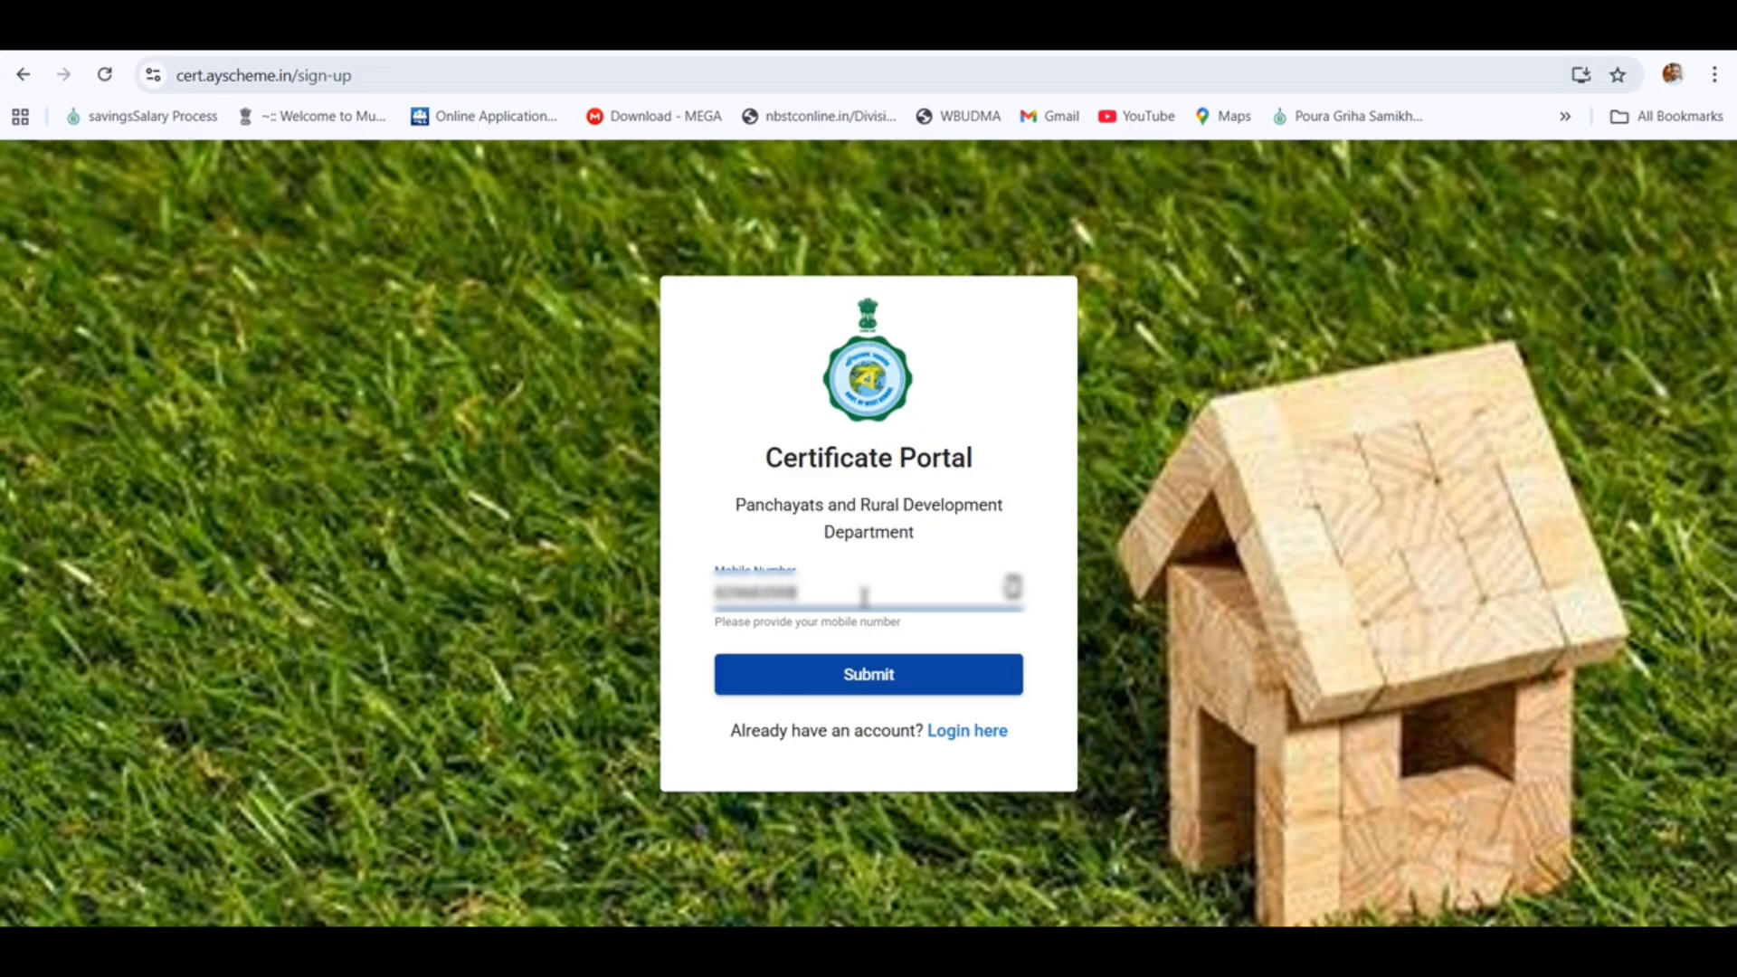
- Submit the mobile number, validate the received one-time password, and complete sign-up
left_click(835, 665)
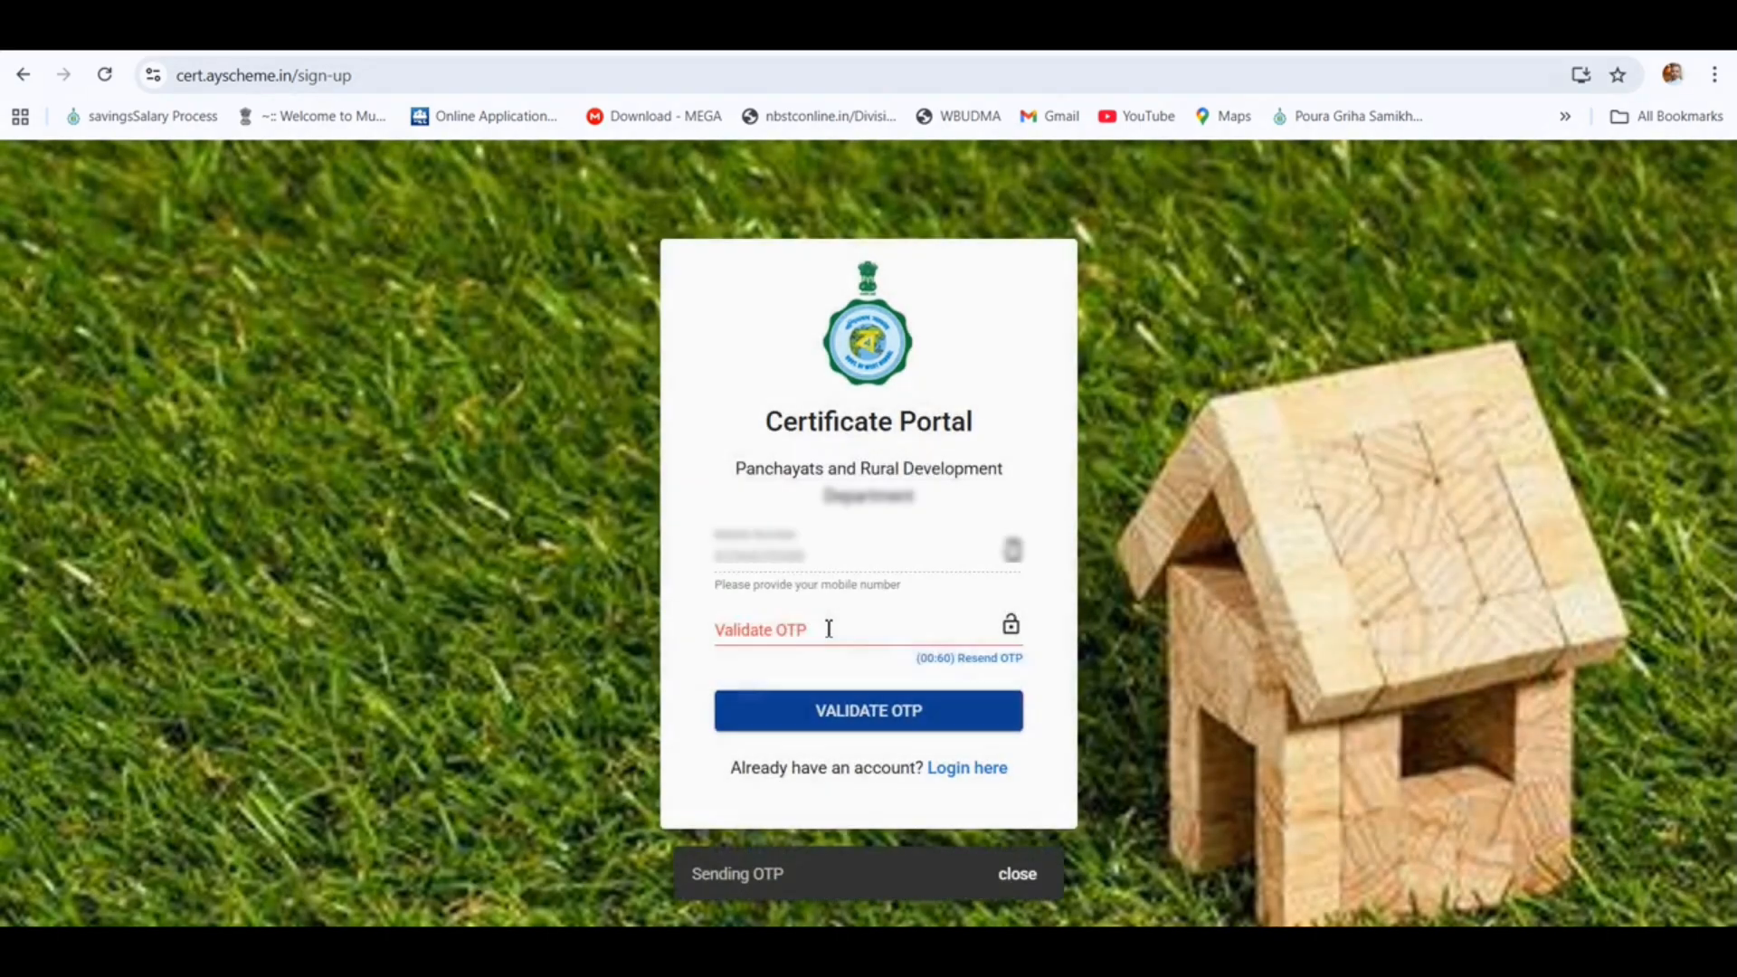
left_click(829, 628)
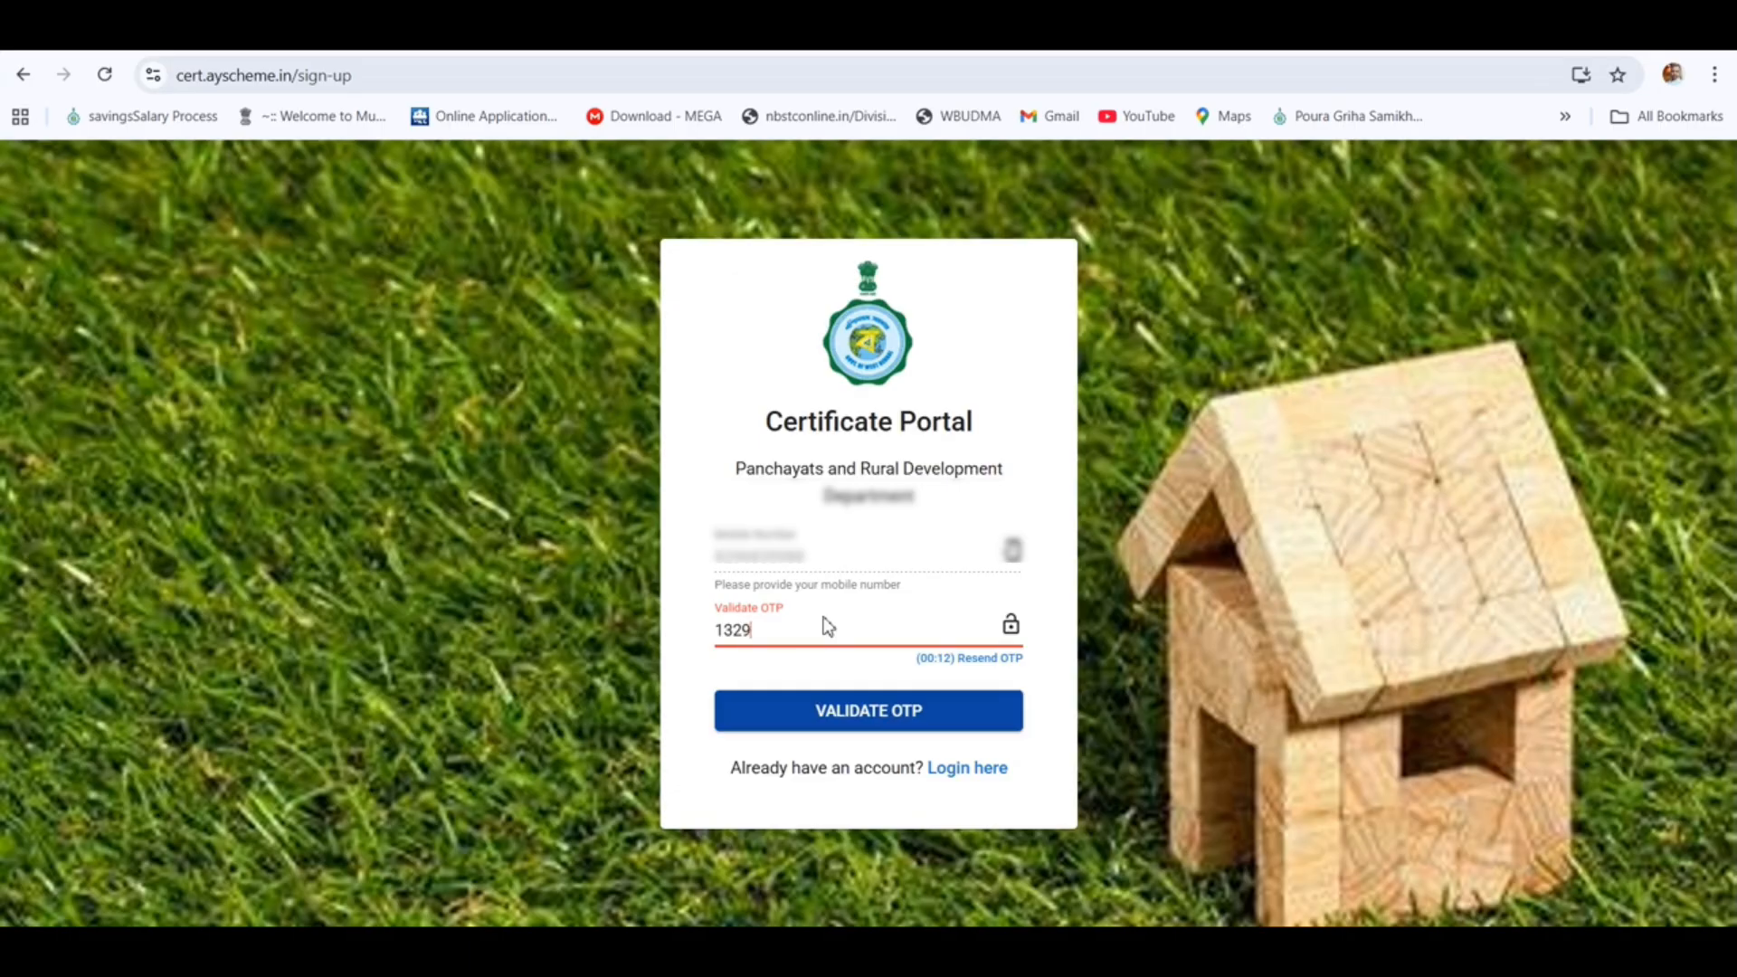
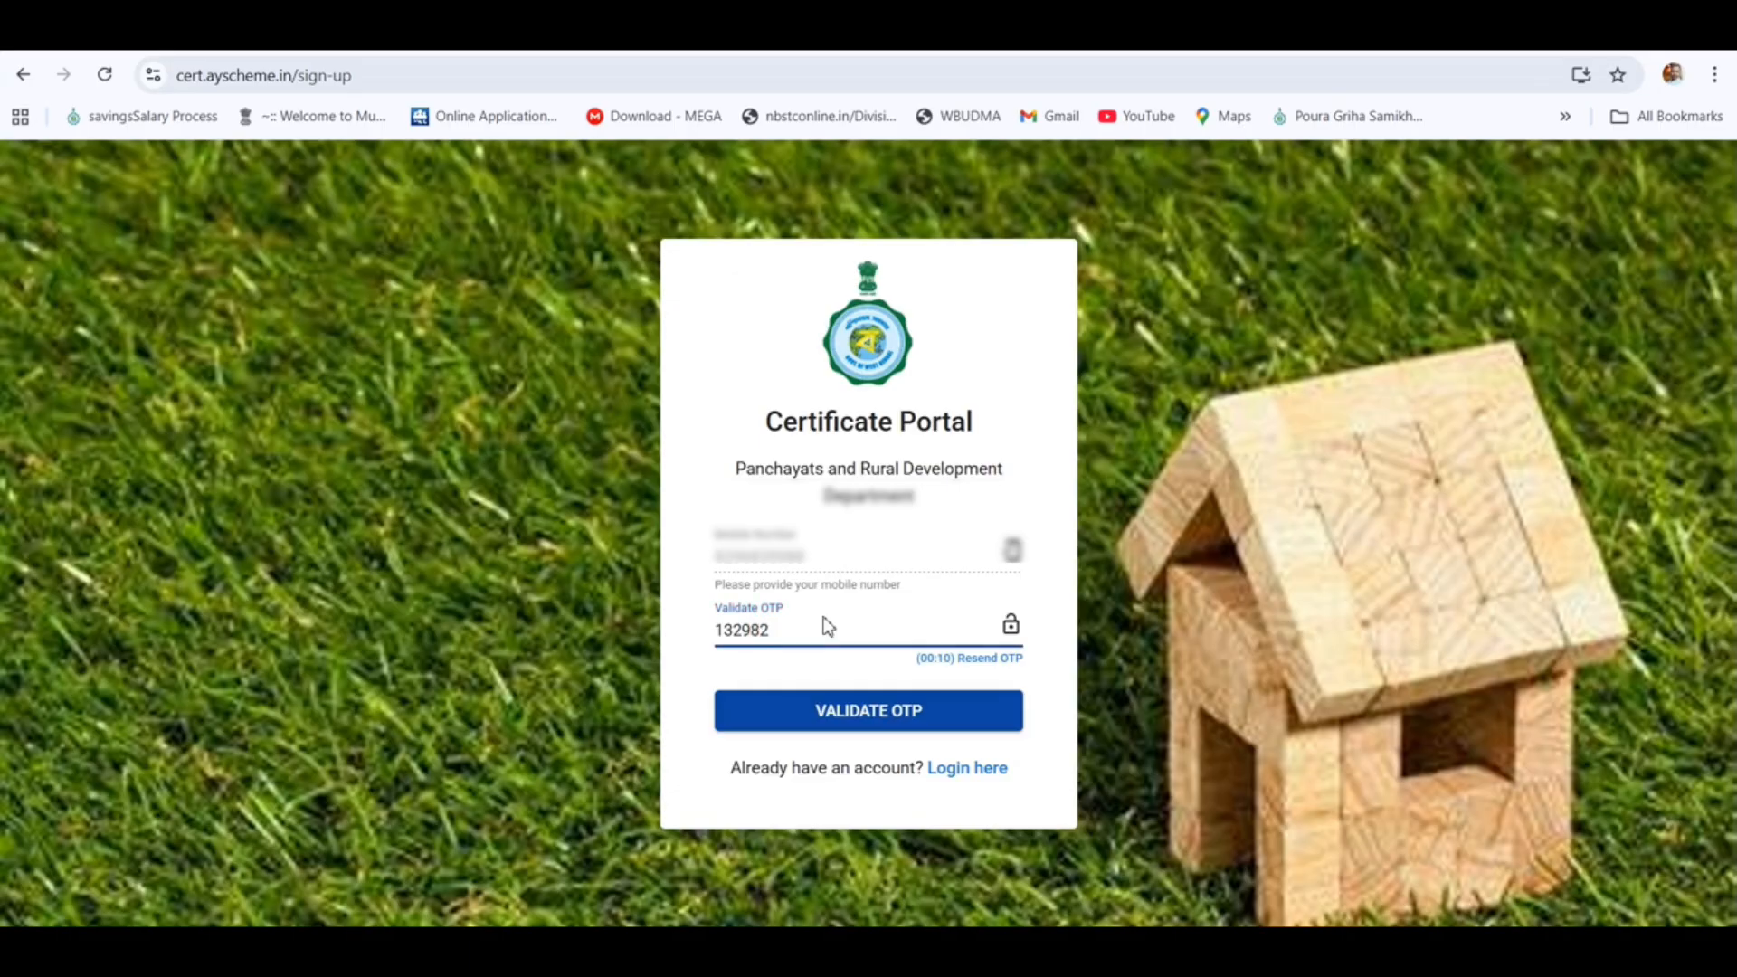
left_click(838, 721)
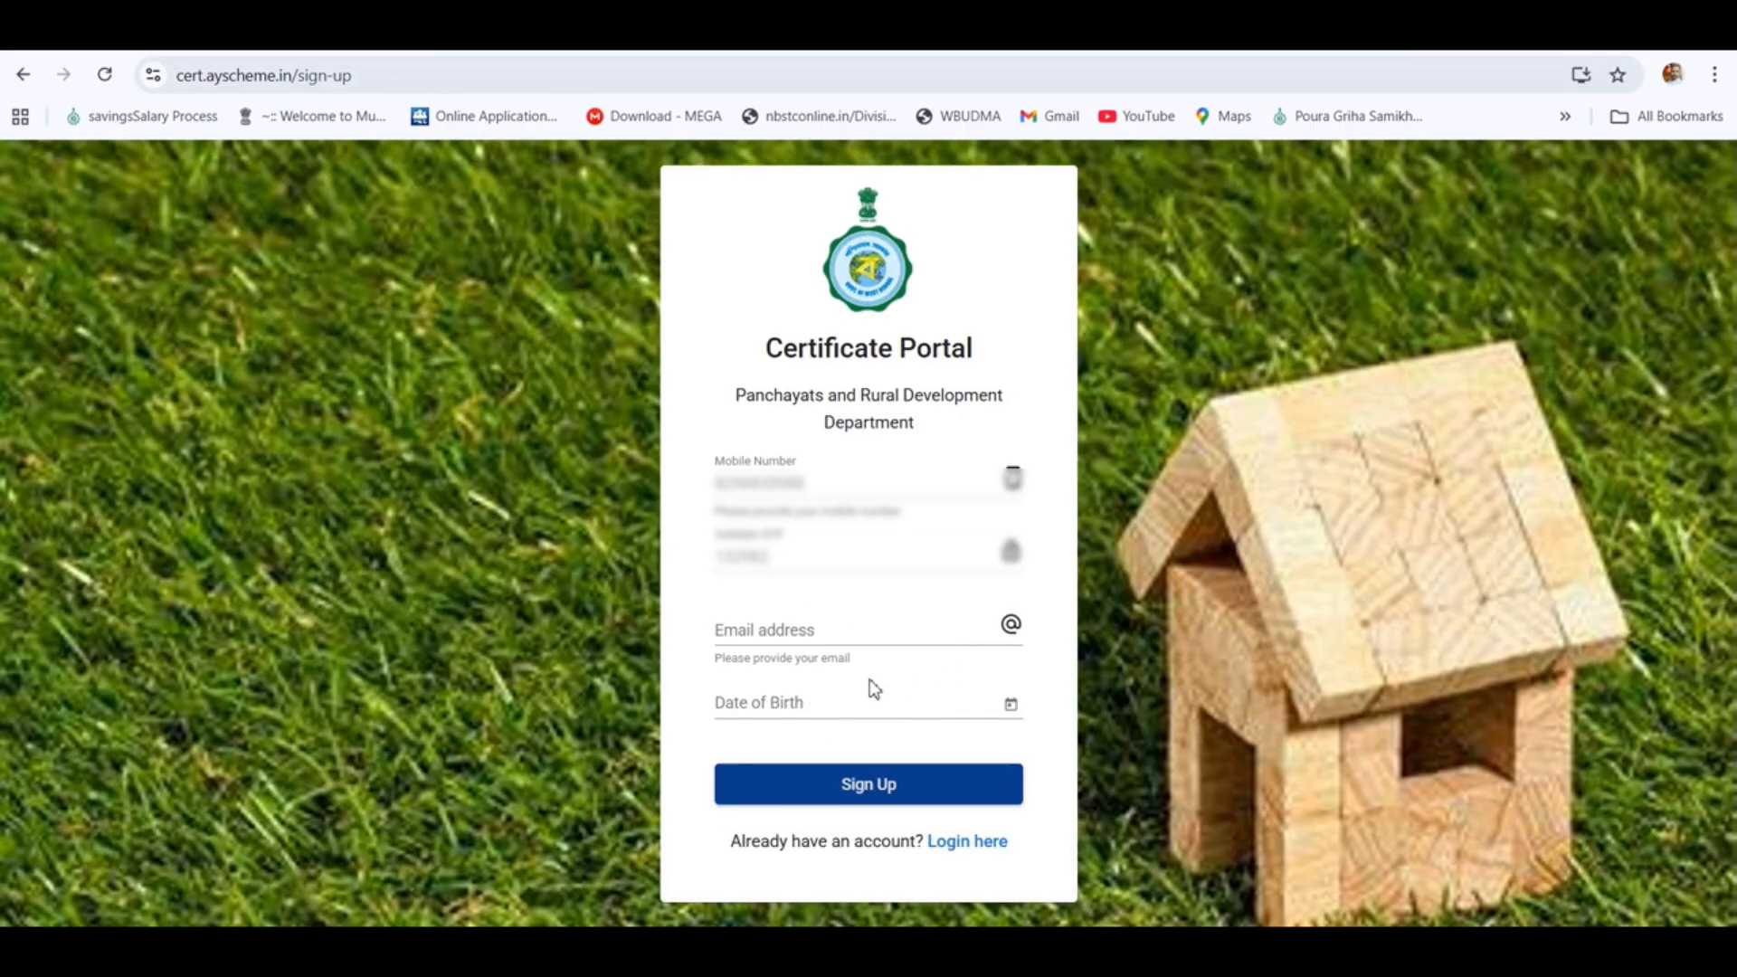
left_click(880, 787)
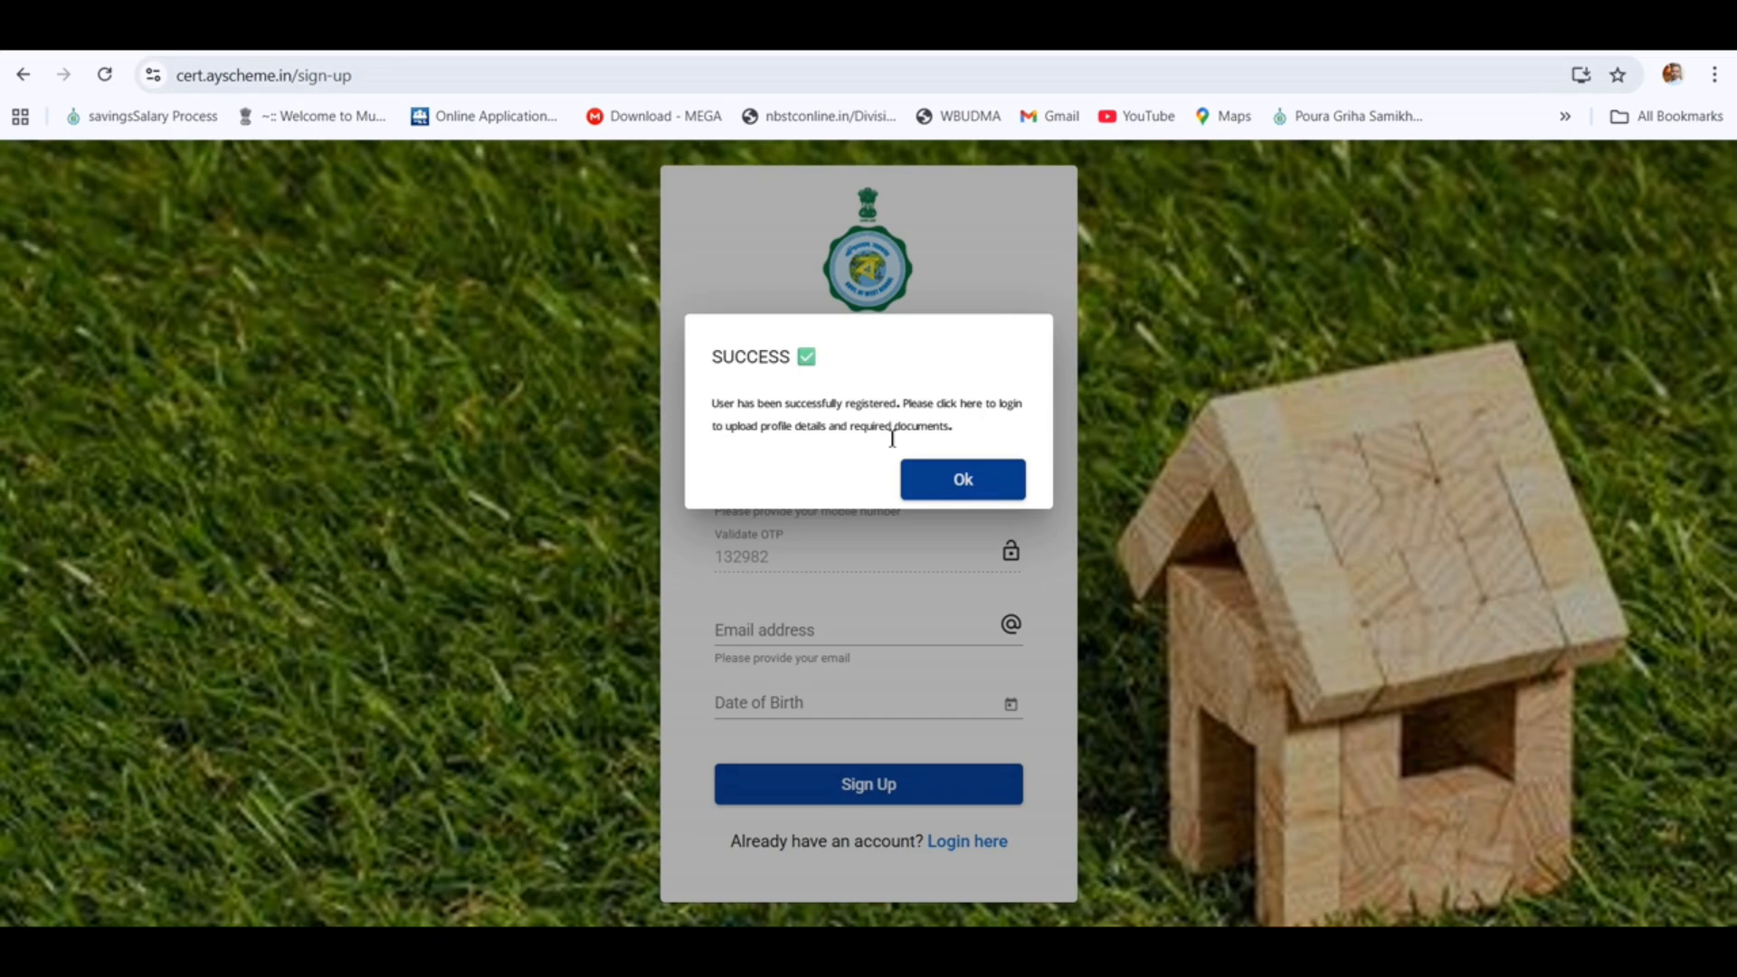
left_click(981, 494)
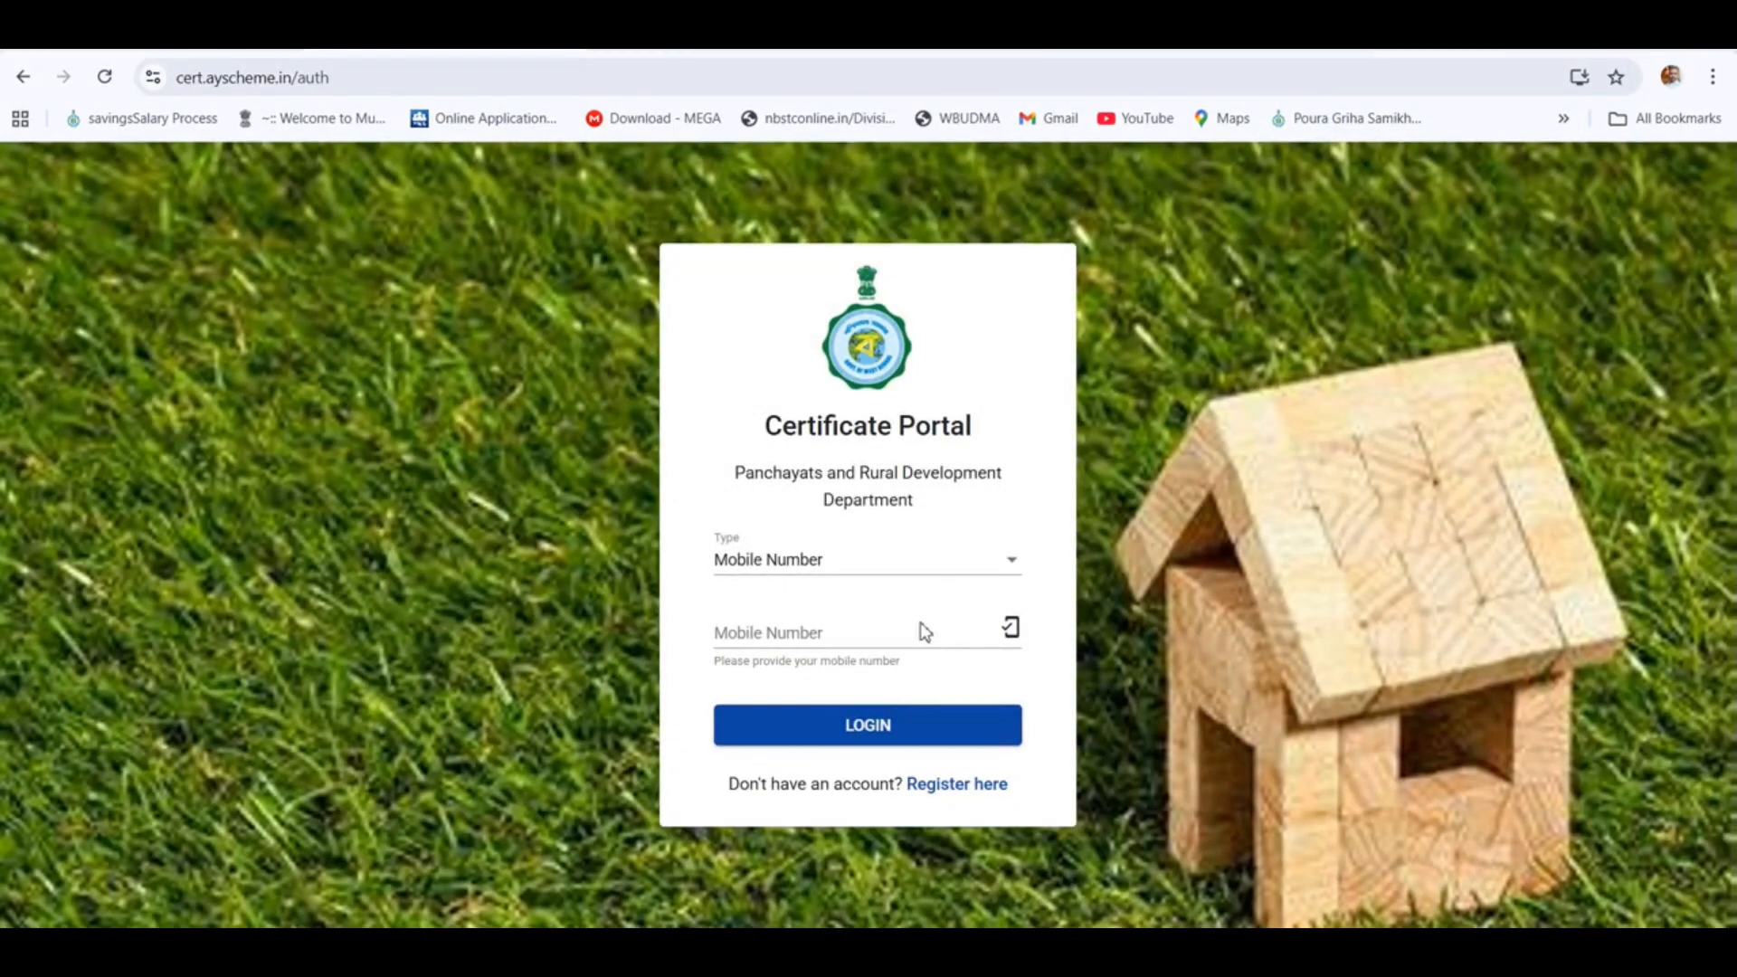
- Log in with the registered mobile number and the login one-time password
left_click(810, 638)
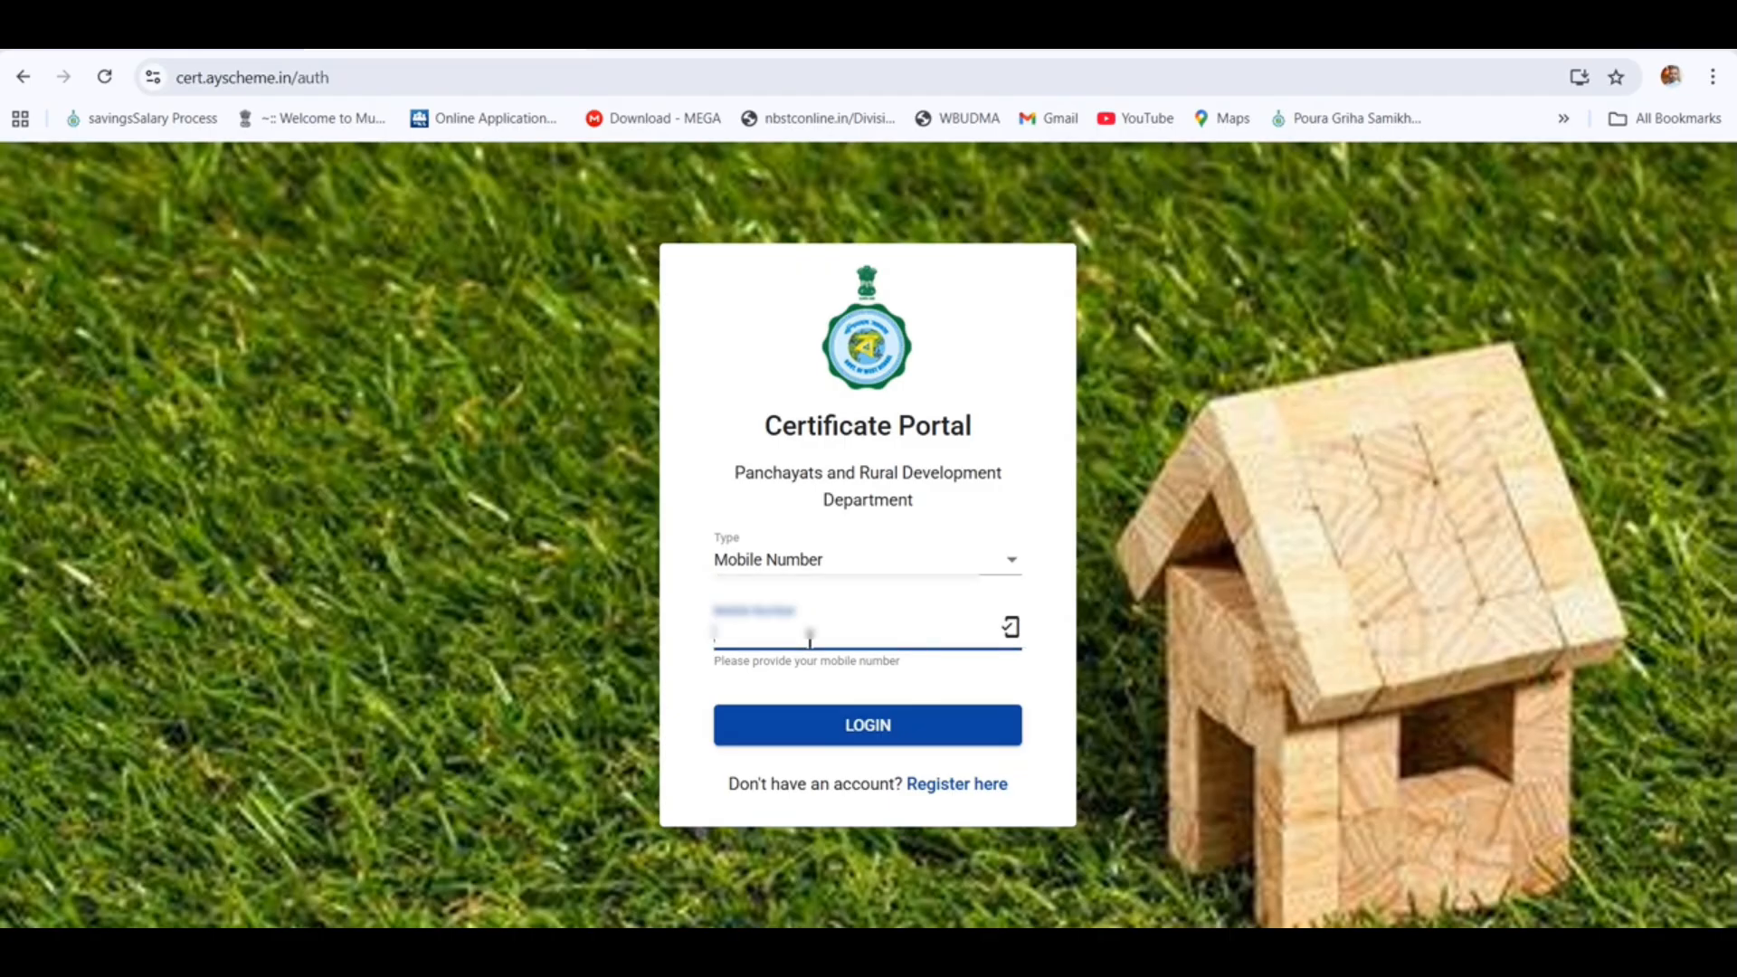
type("876•••••")
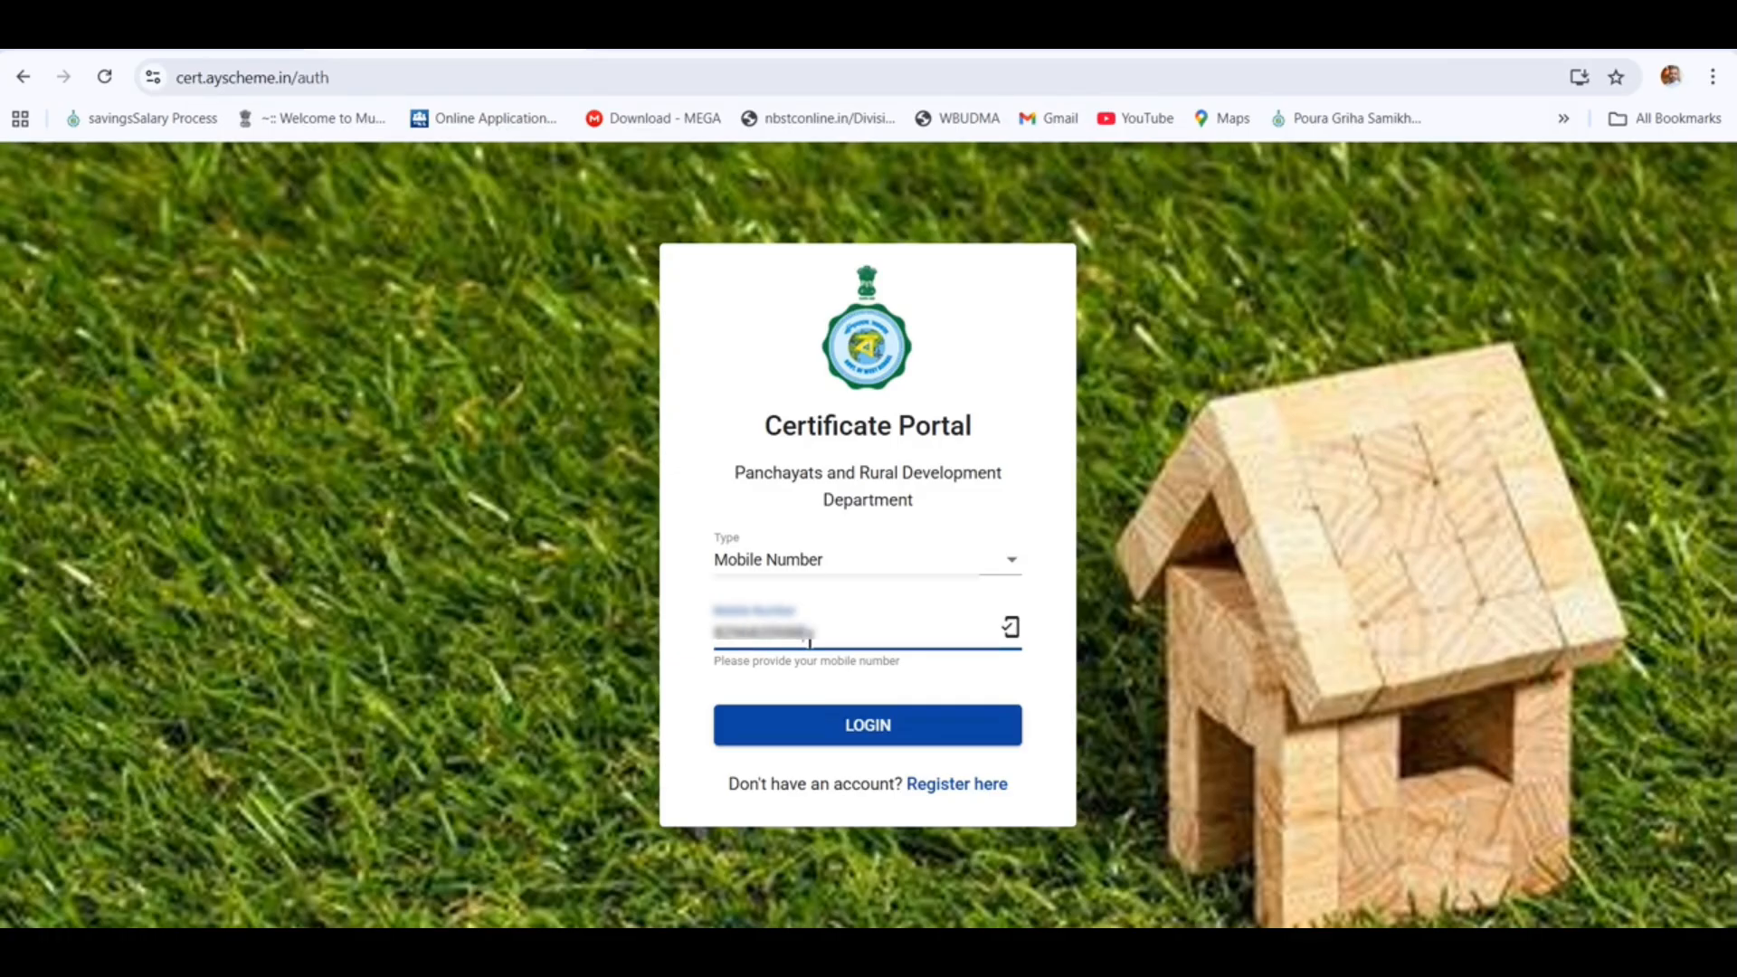
left_click(865, 735)
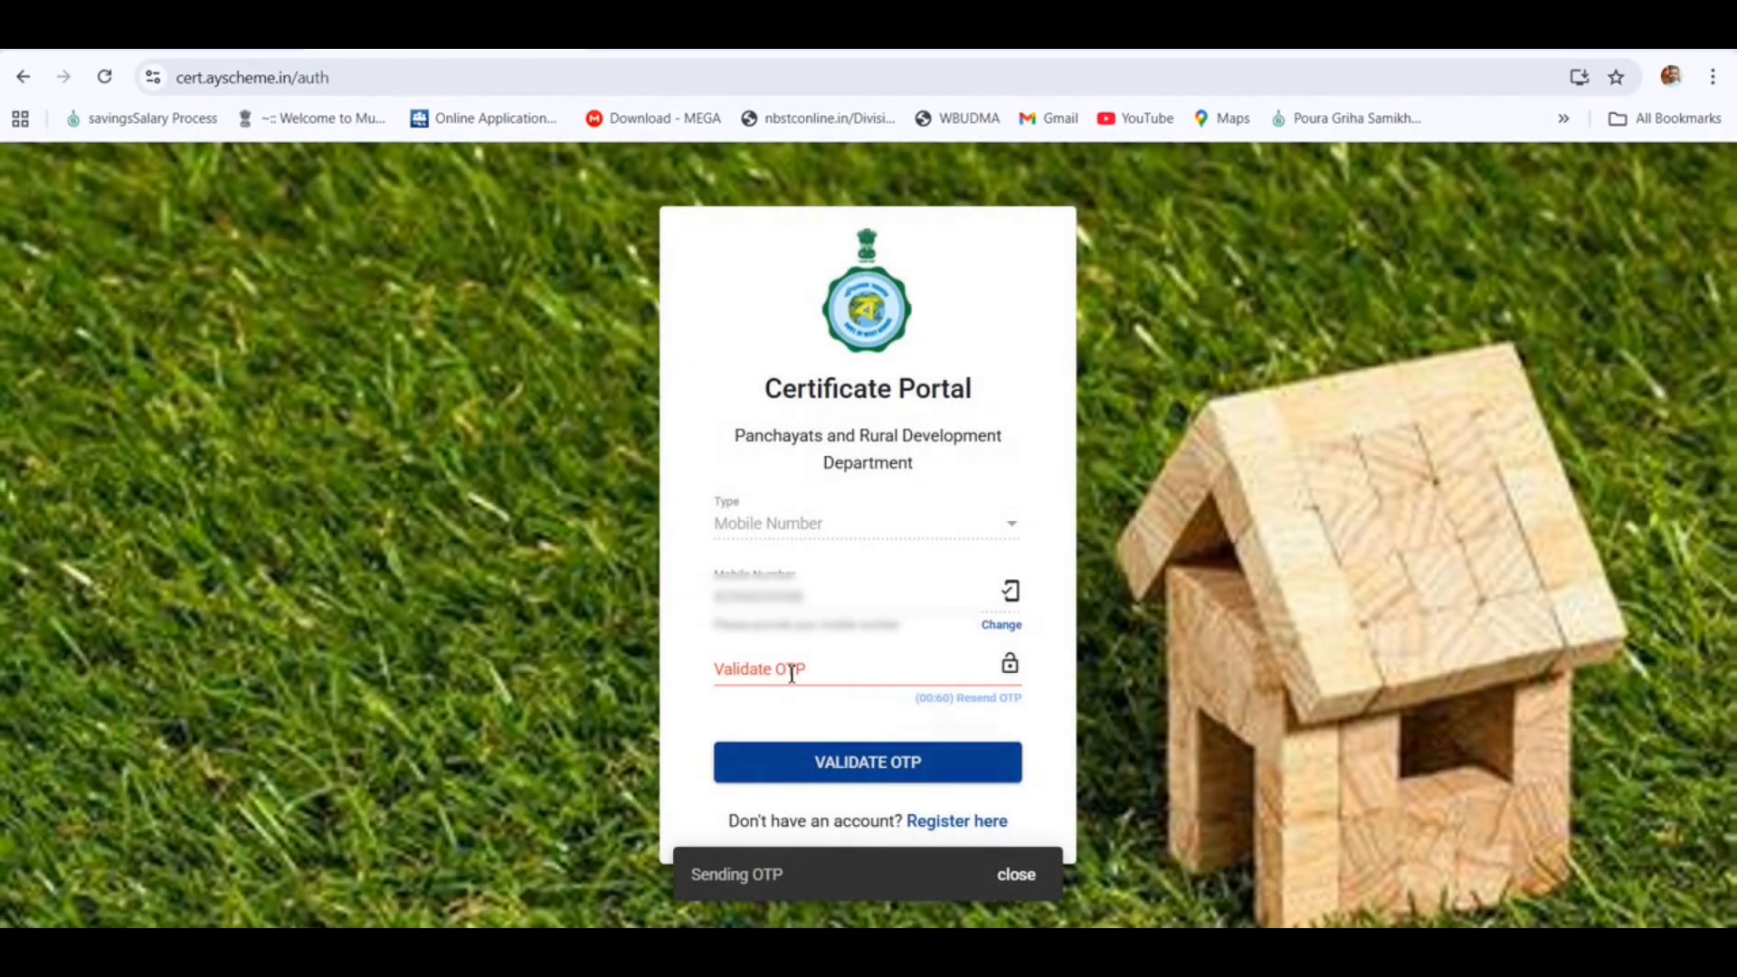
left_click(791, 672)
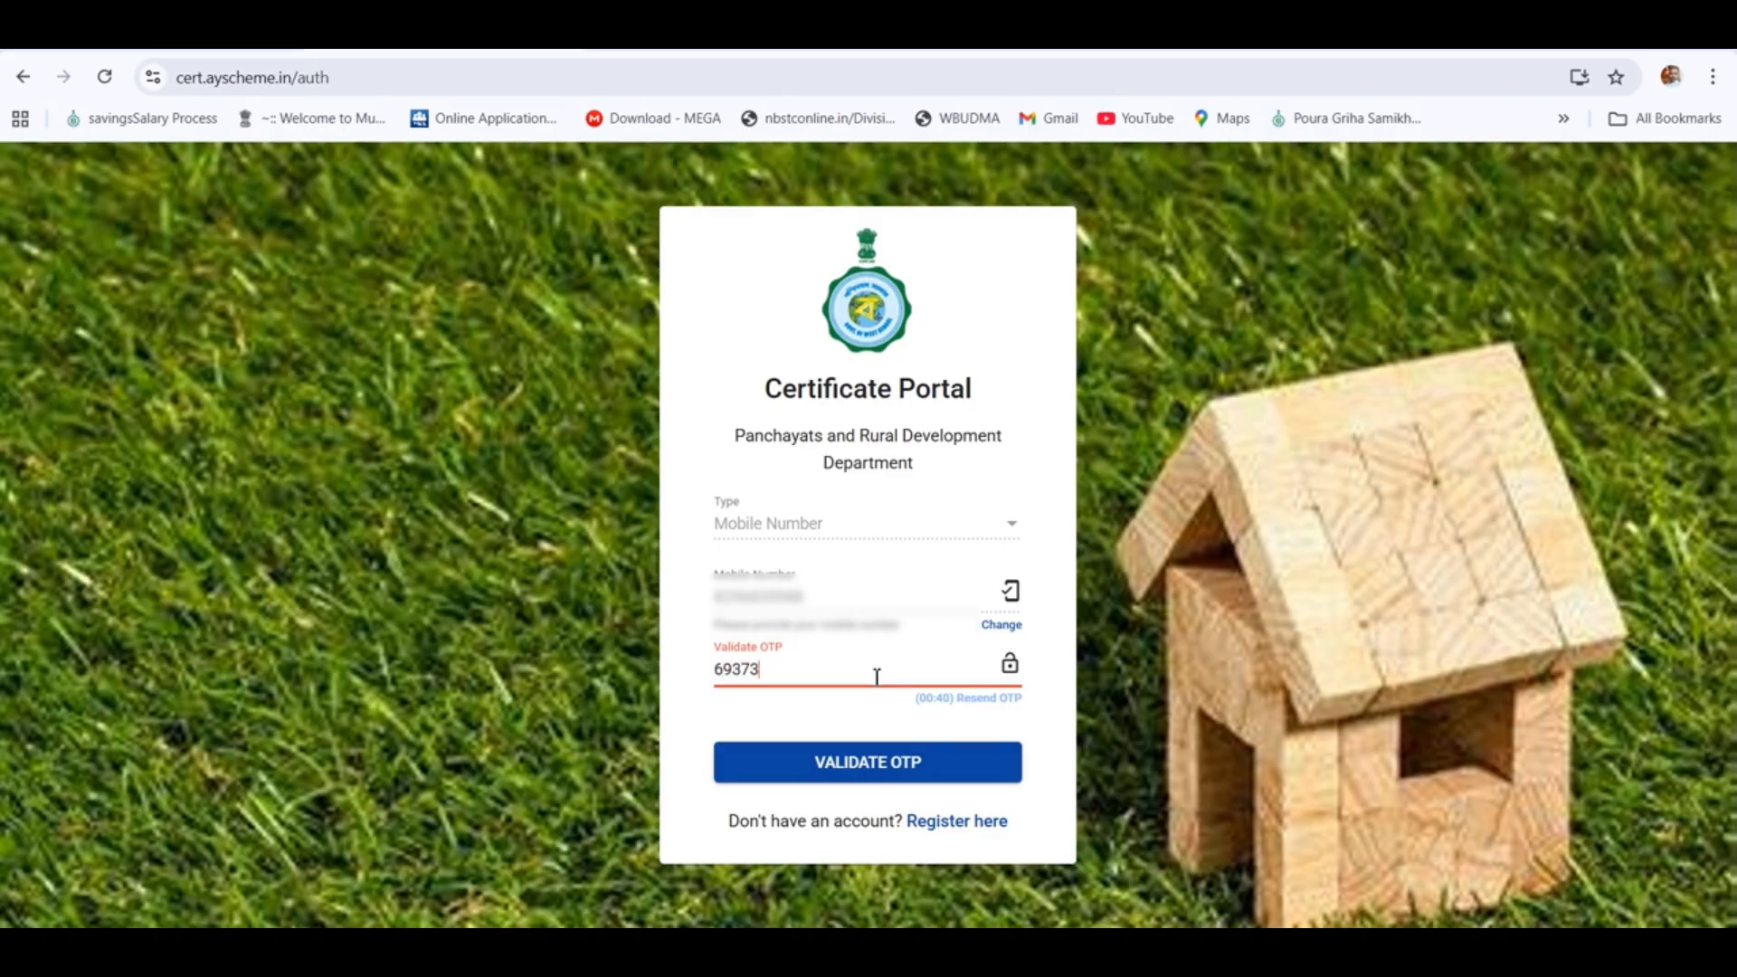
type("1")
left_click(861, 780)
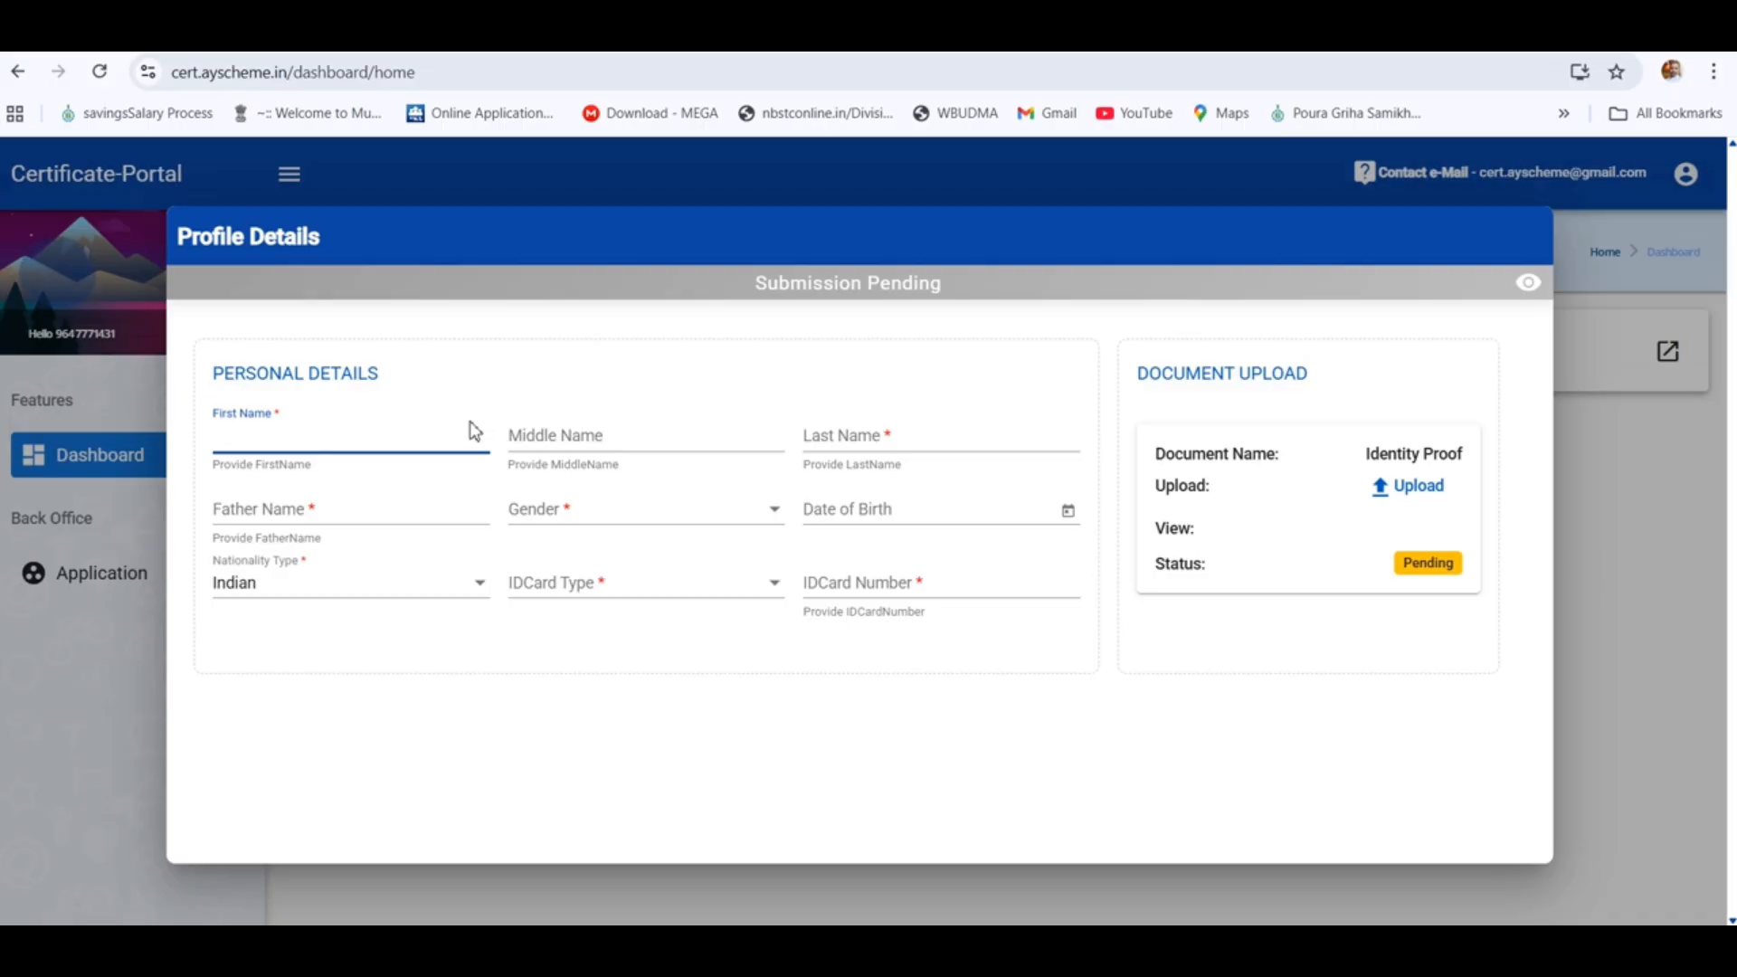
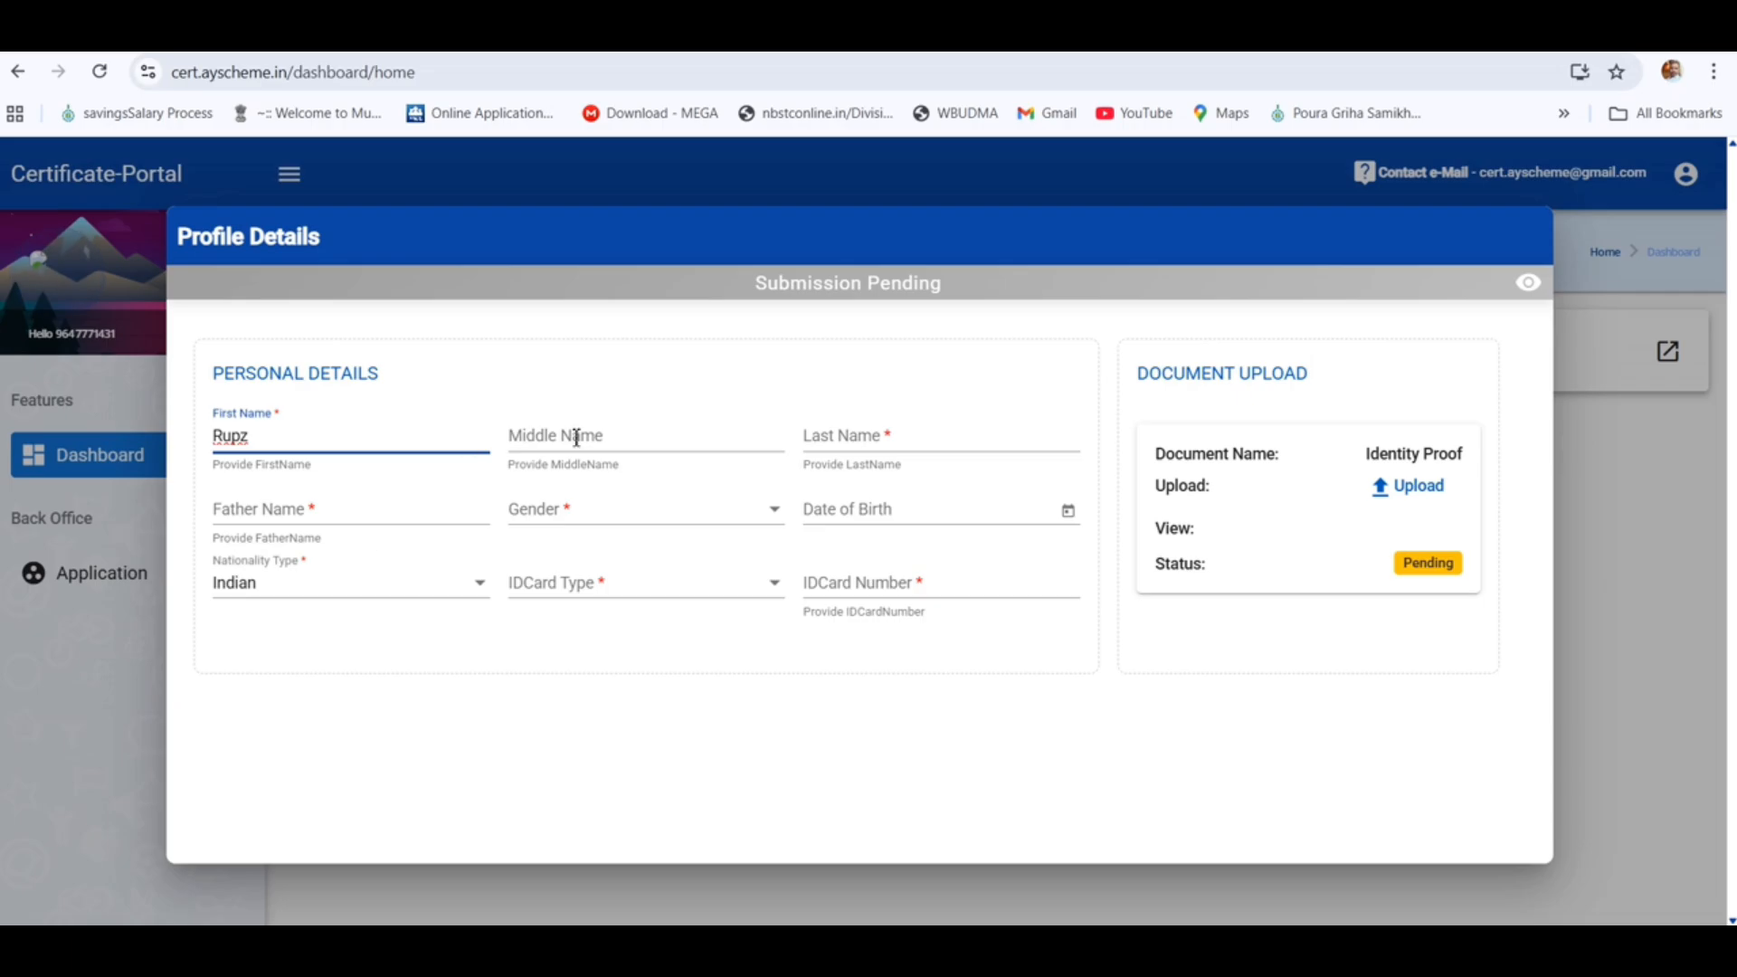
- Fill in the applicant's first name, last name and father's name in Profile Details
left_click(917, 443)
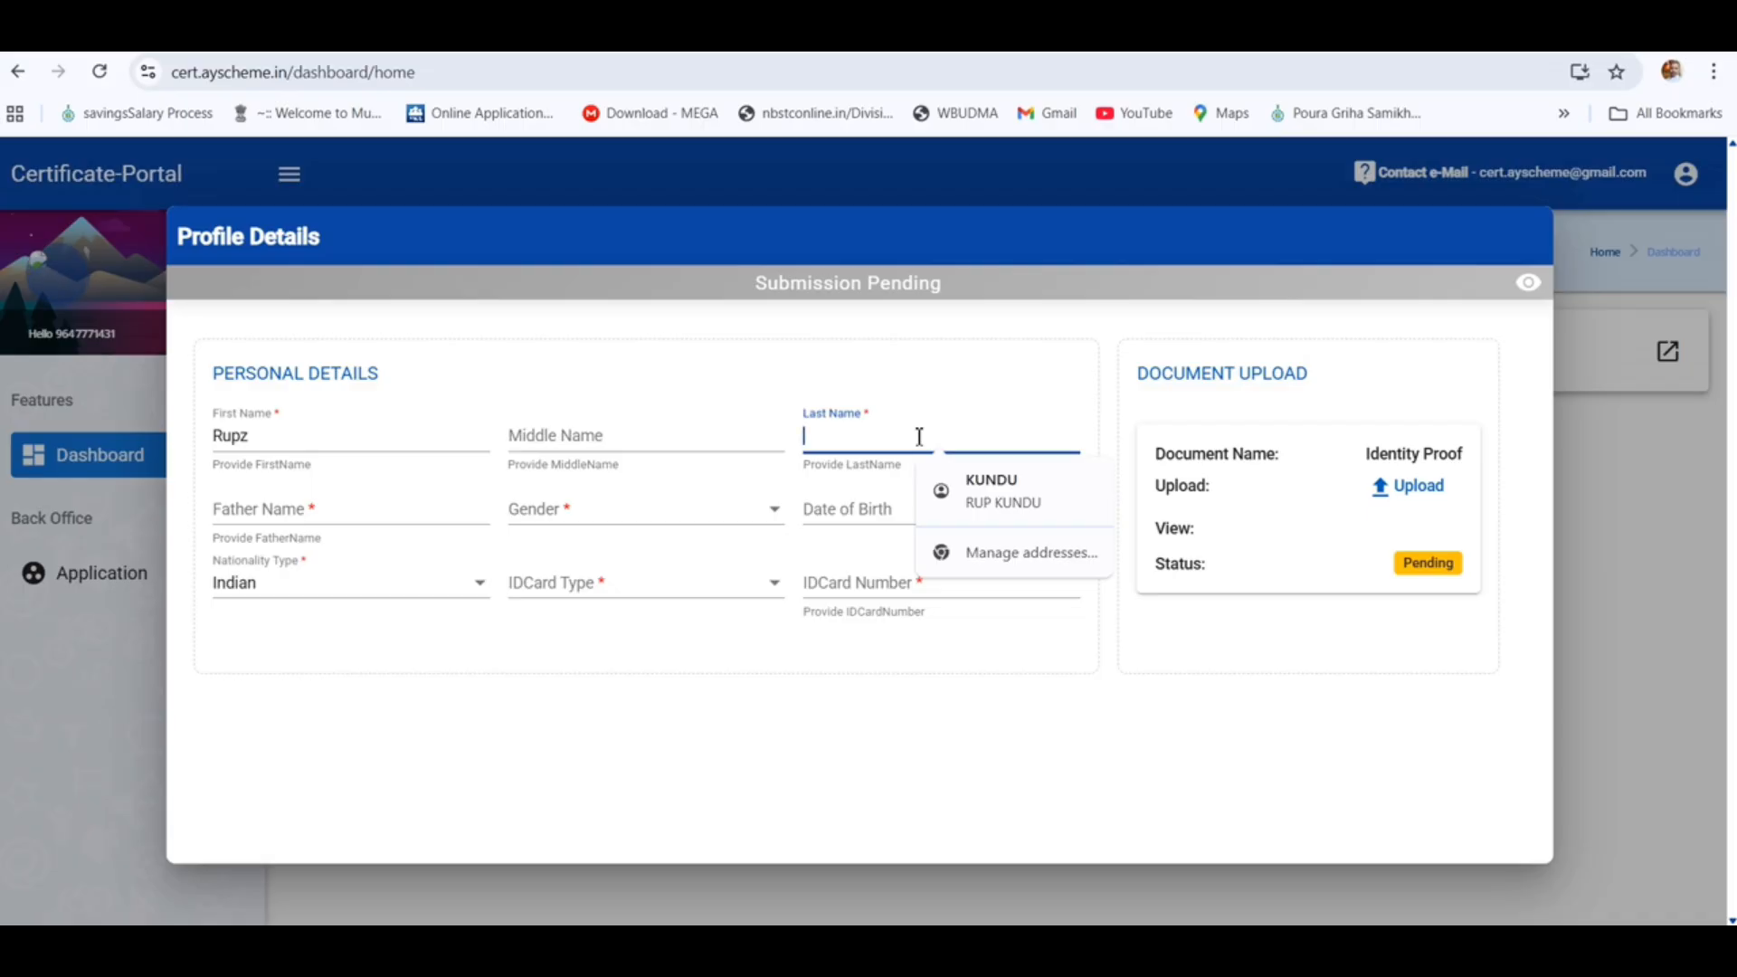
left_click(362, 517)
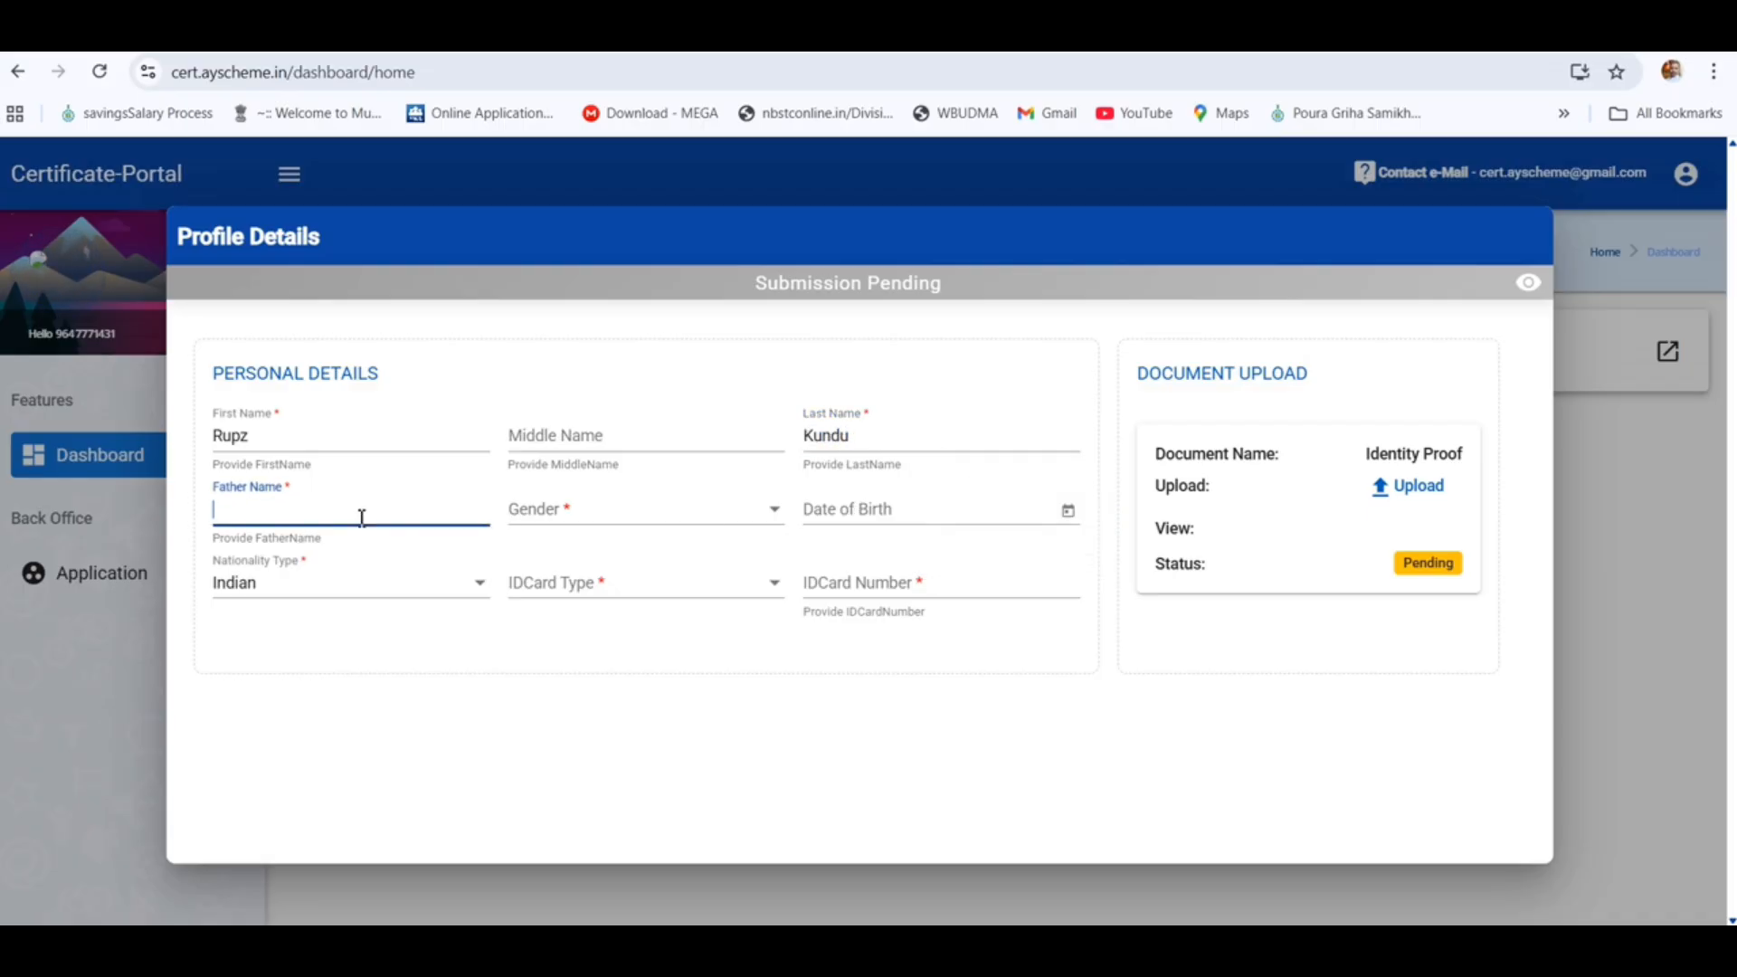
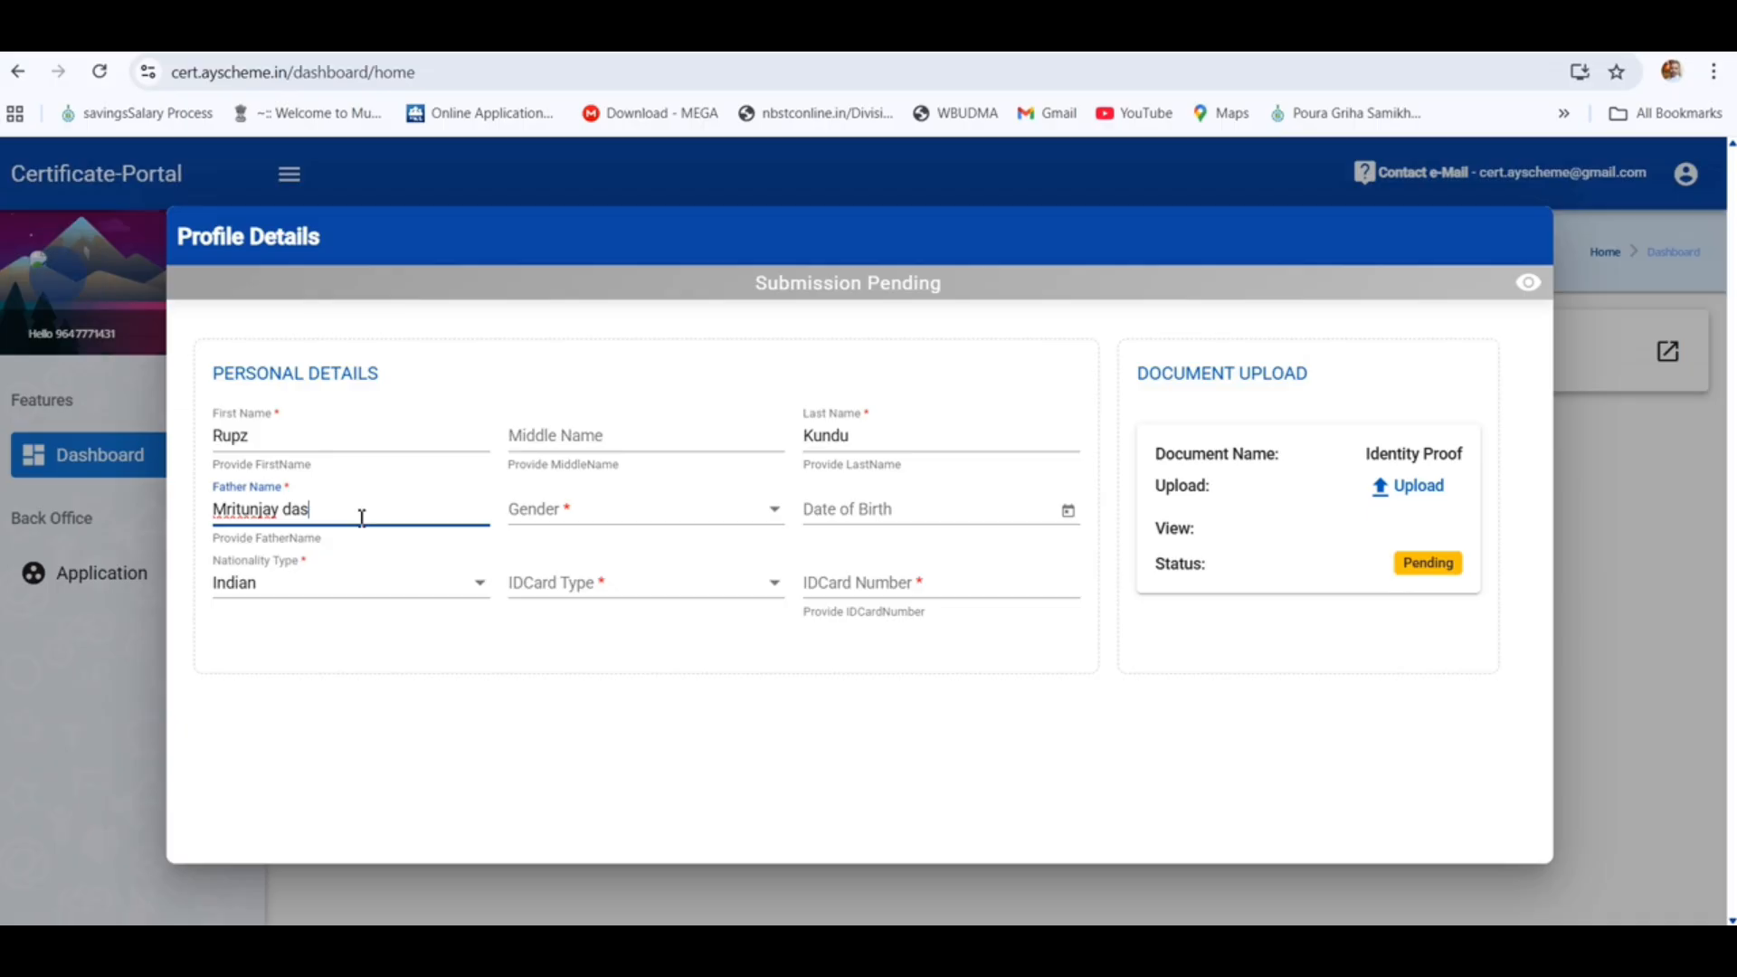
- Set gender to Male, nationality to Indian and ID card type to Aadhar Card
left_click(648, 509)
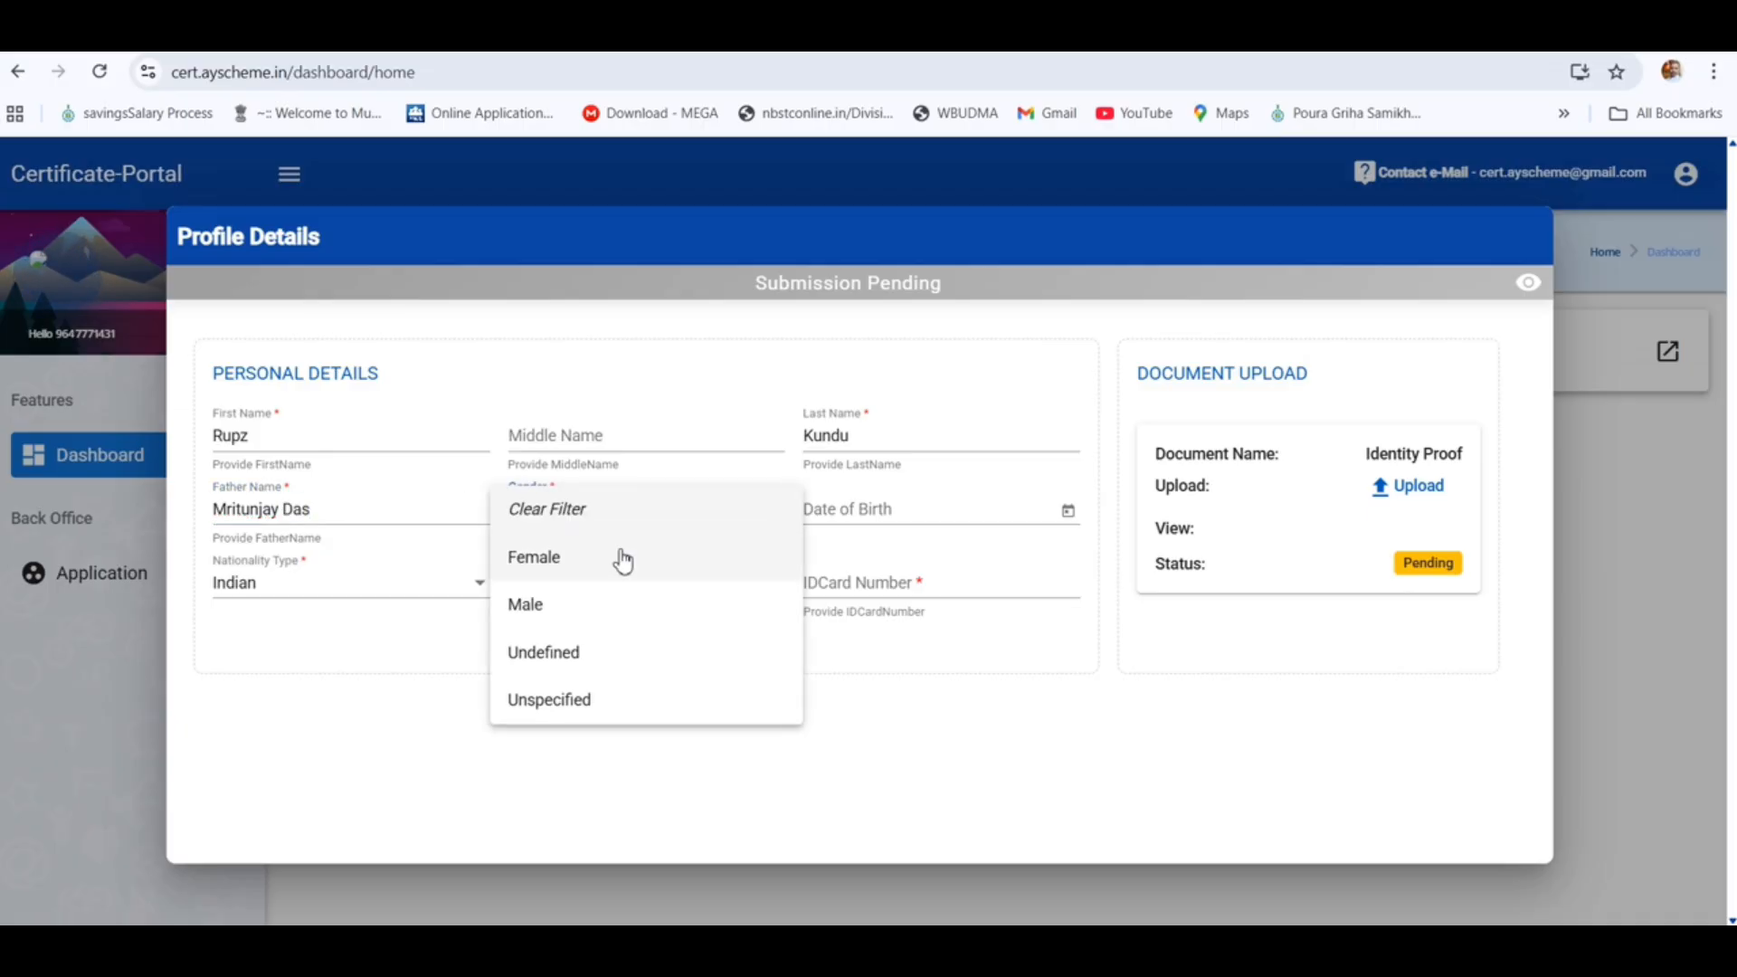
left_click(599, 606)
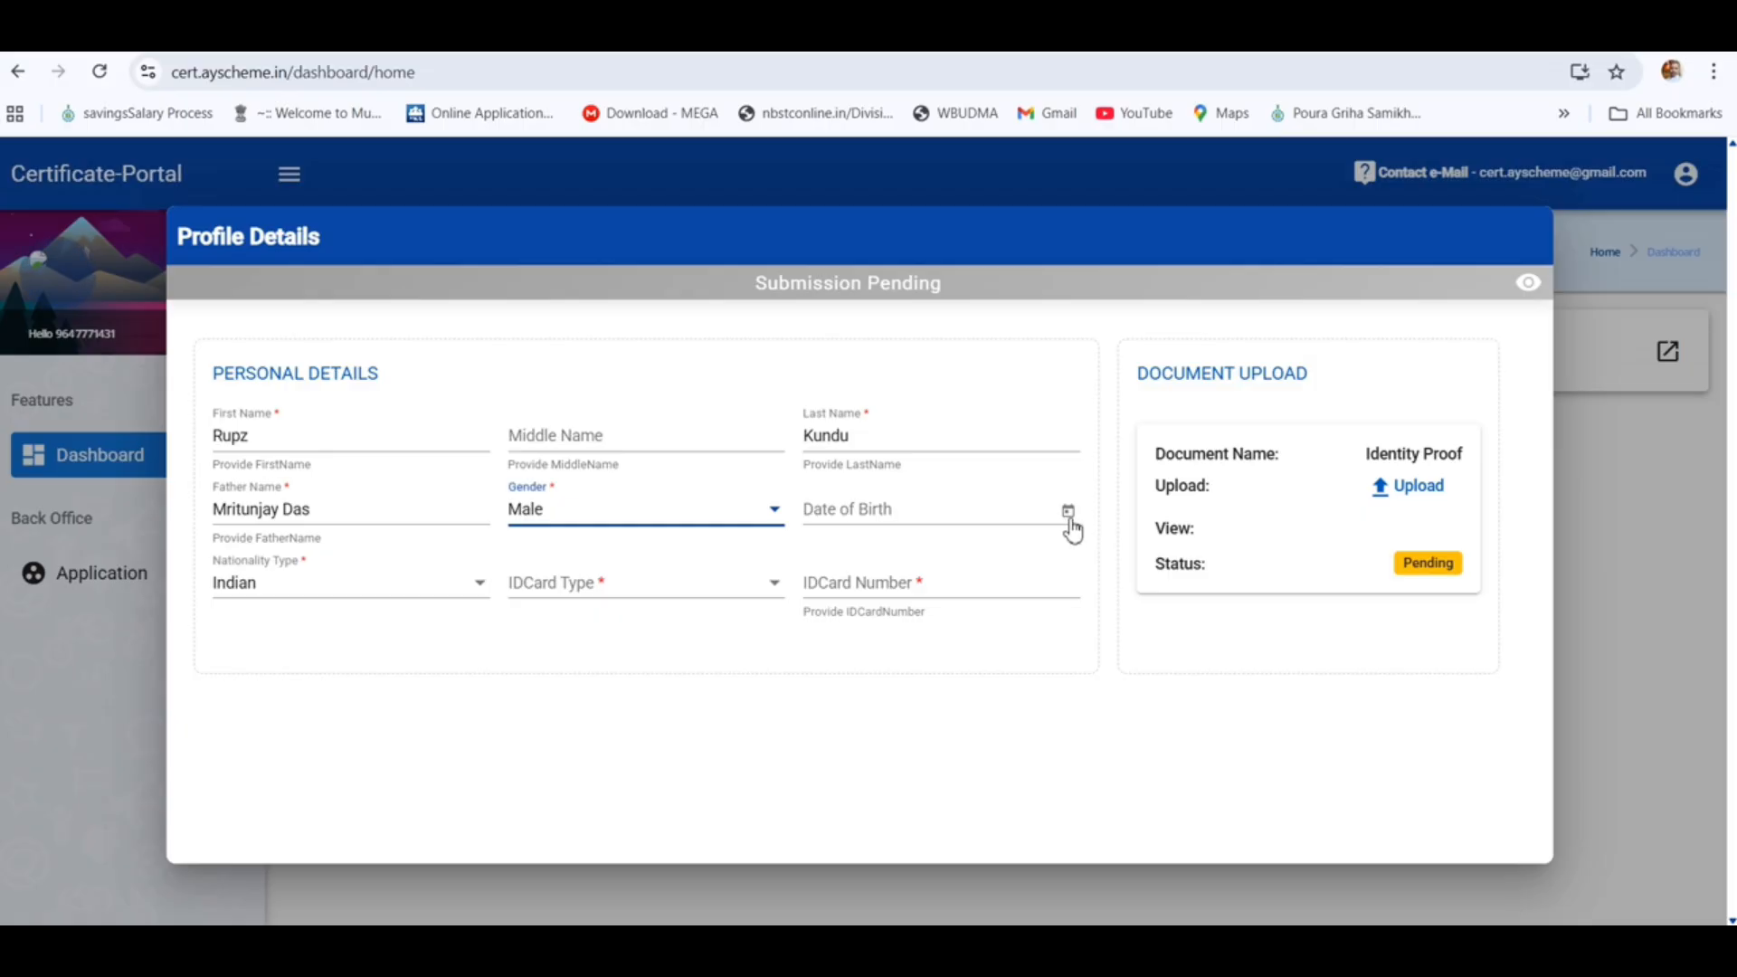
left_click(473, 586)
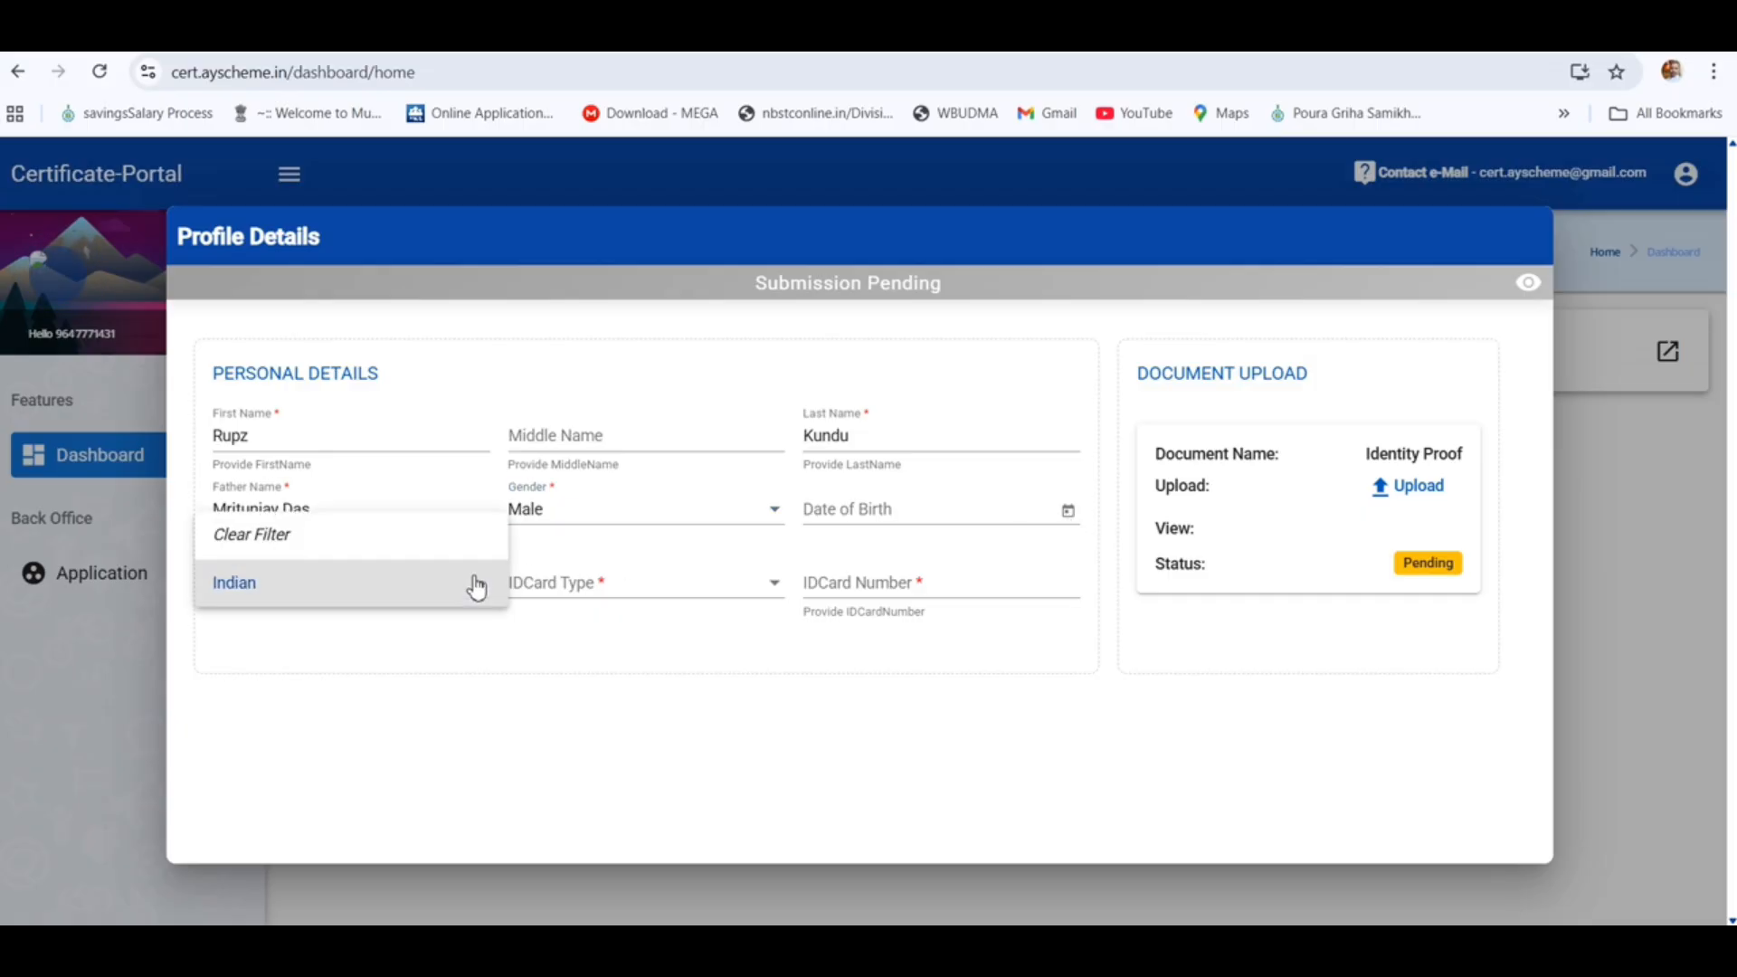
left_click(475, 586)
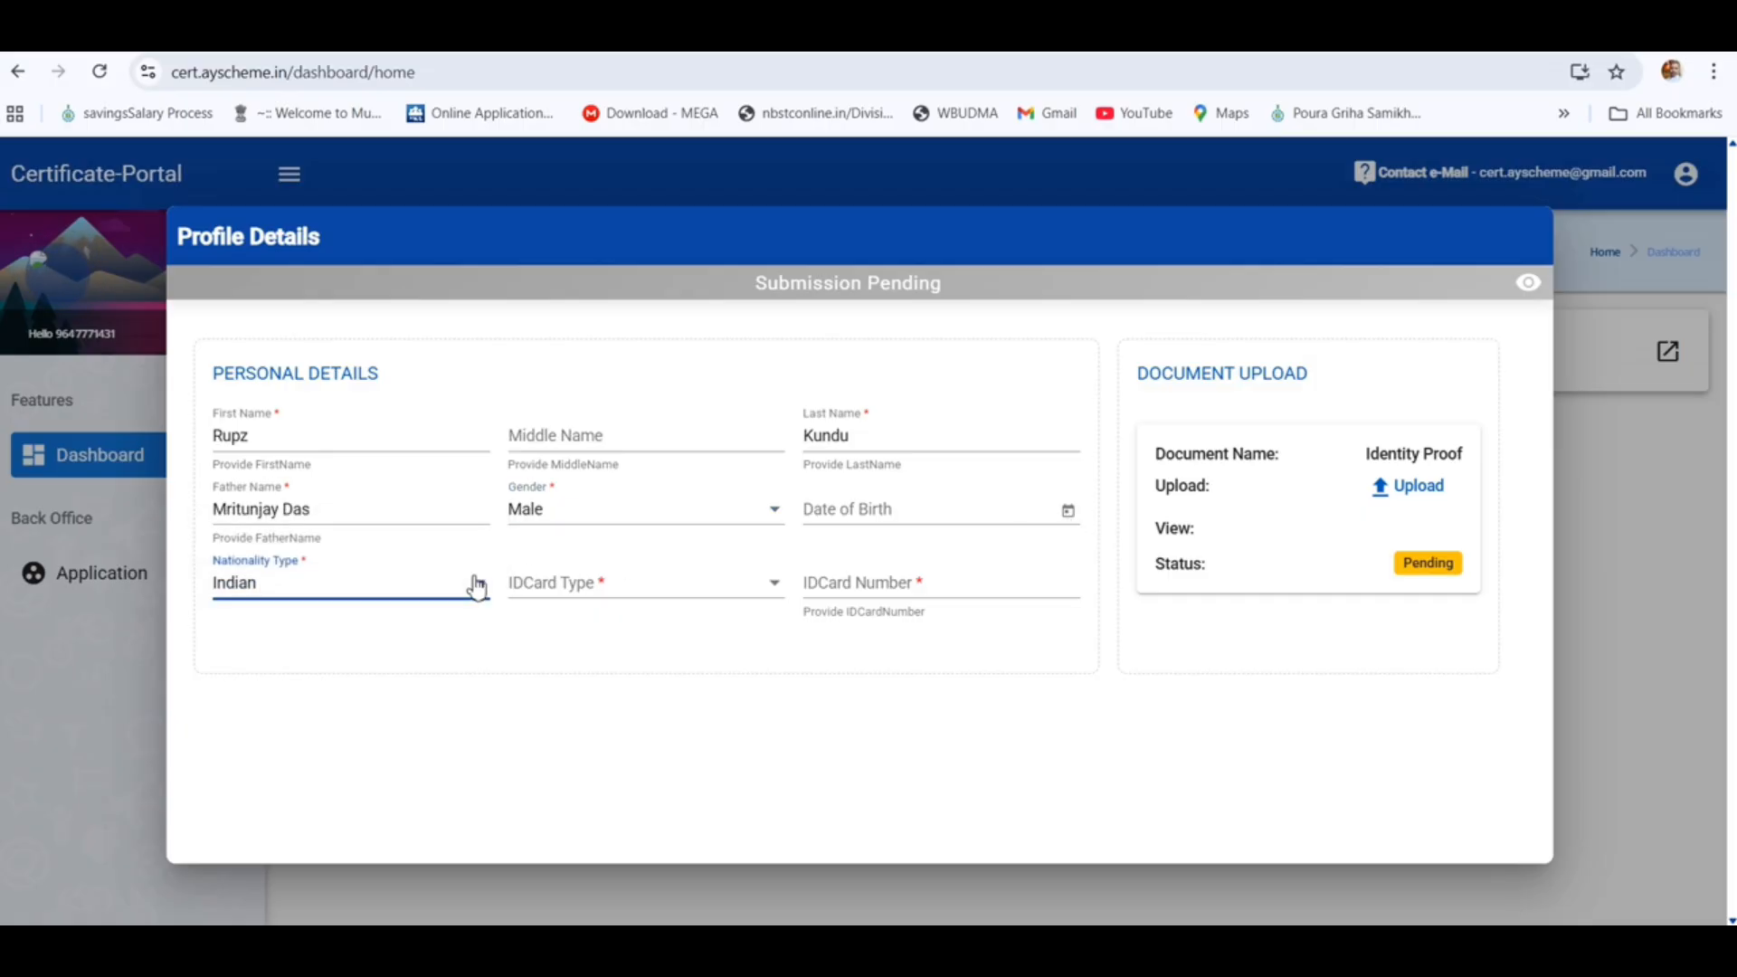
left_click(644, 596)
scroll(671, 611, "down", 1)
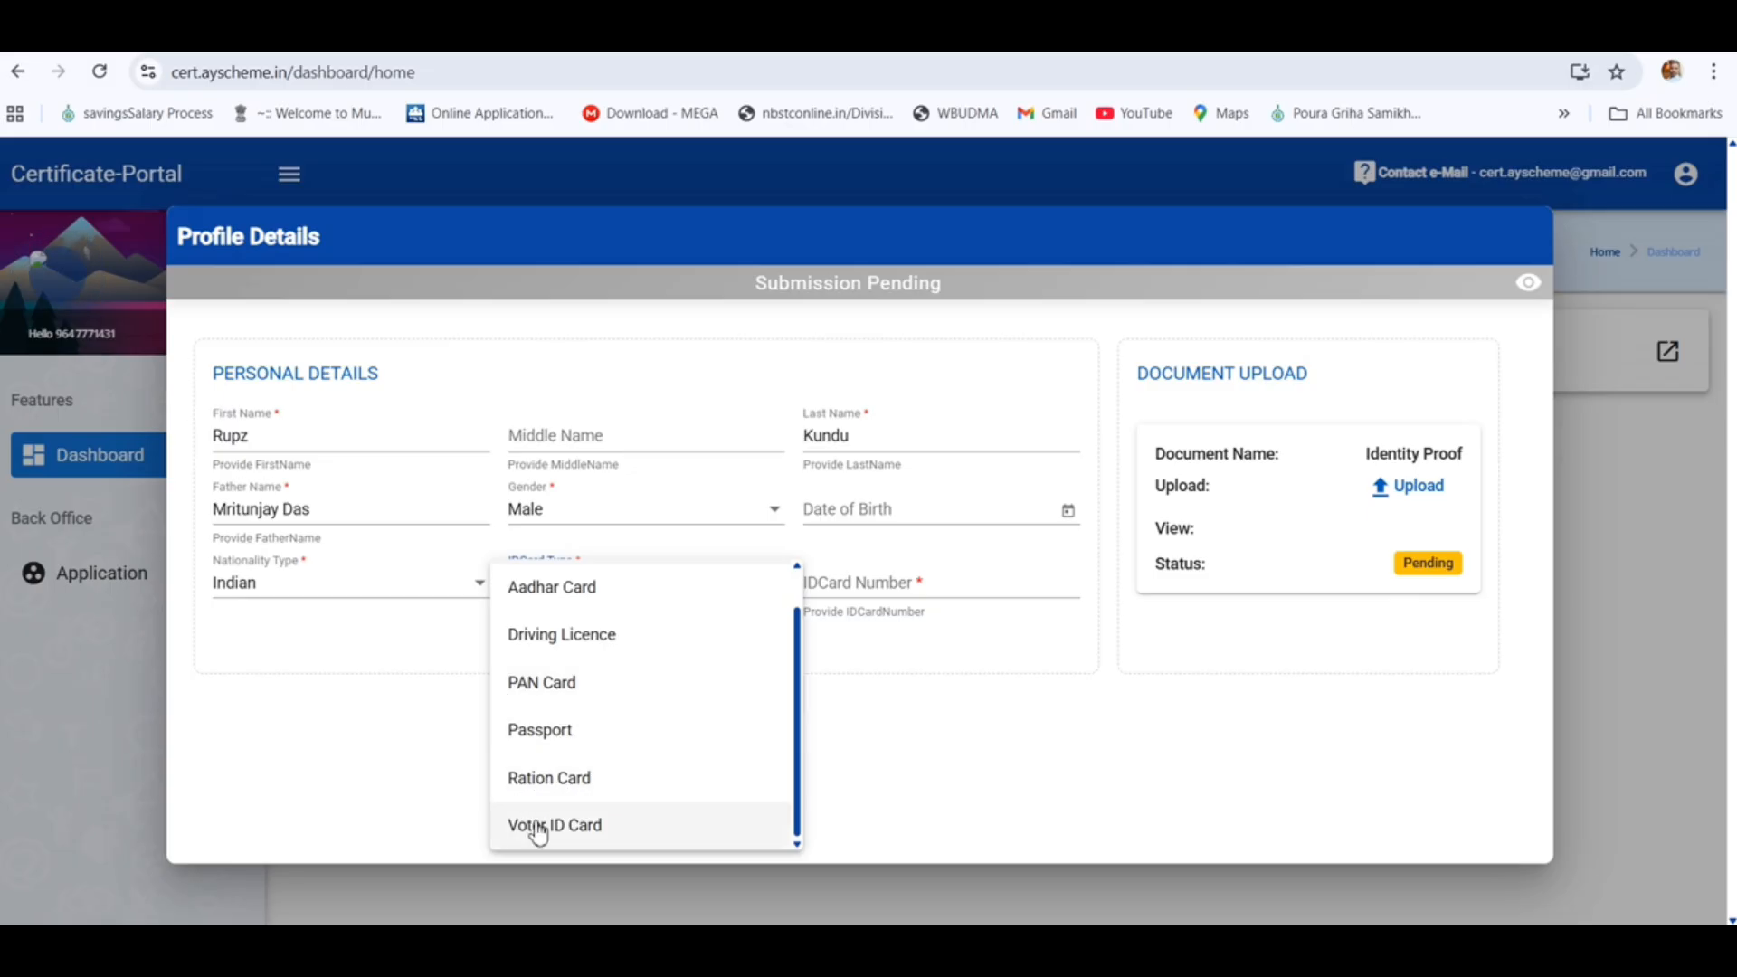
scroll(680, 698, "up", 1)
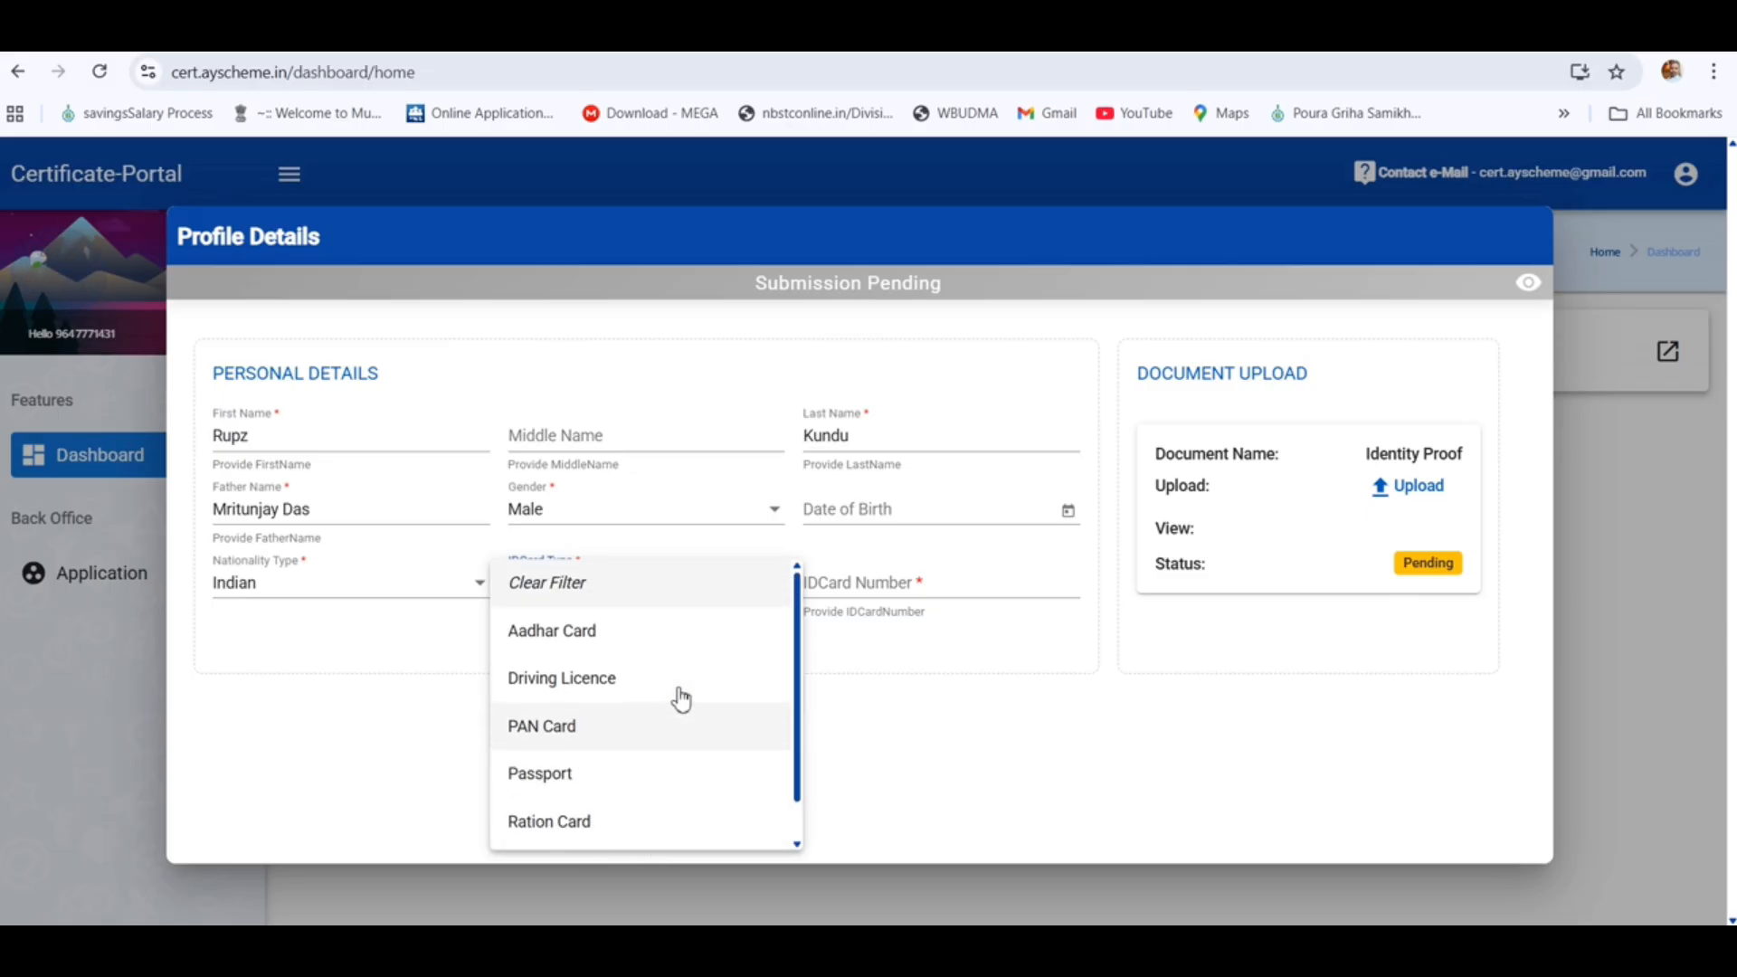
scroll(681, 699, "down", 1)
scroll(680, 698, "up", 1)
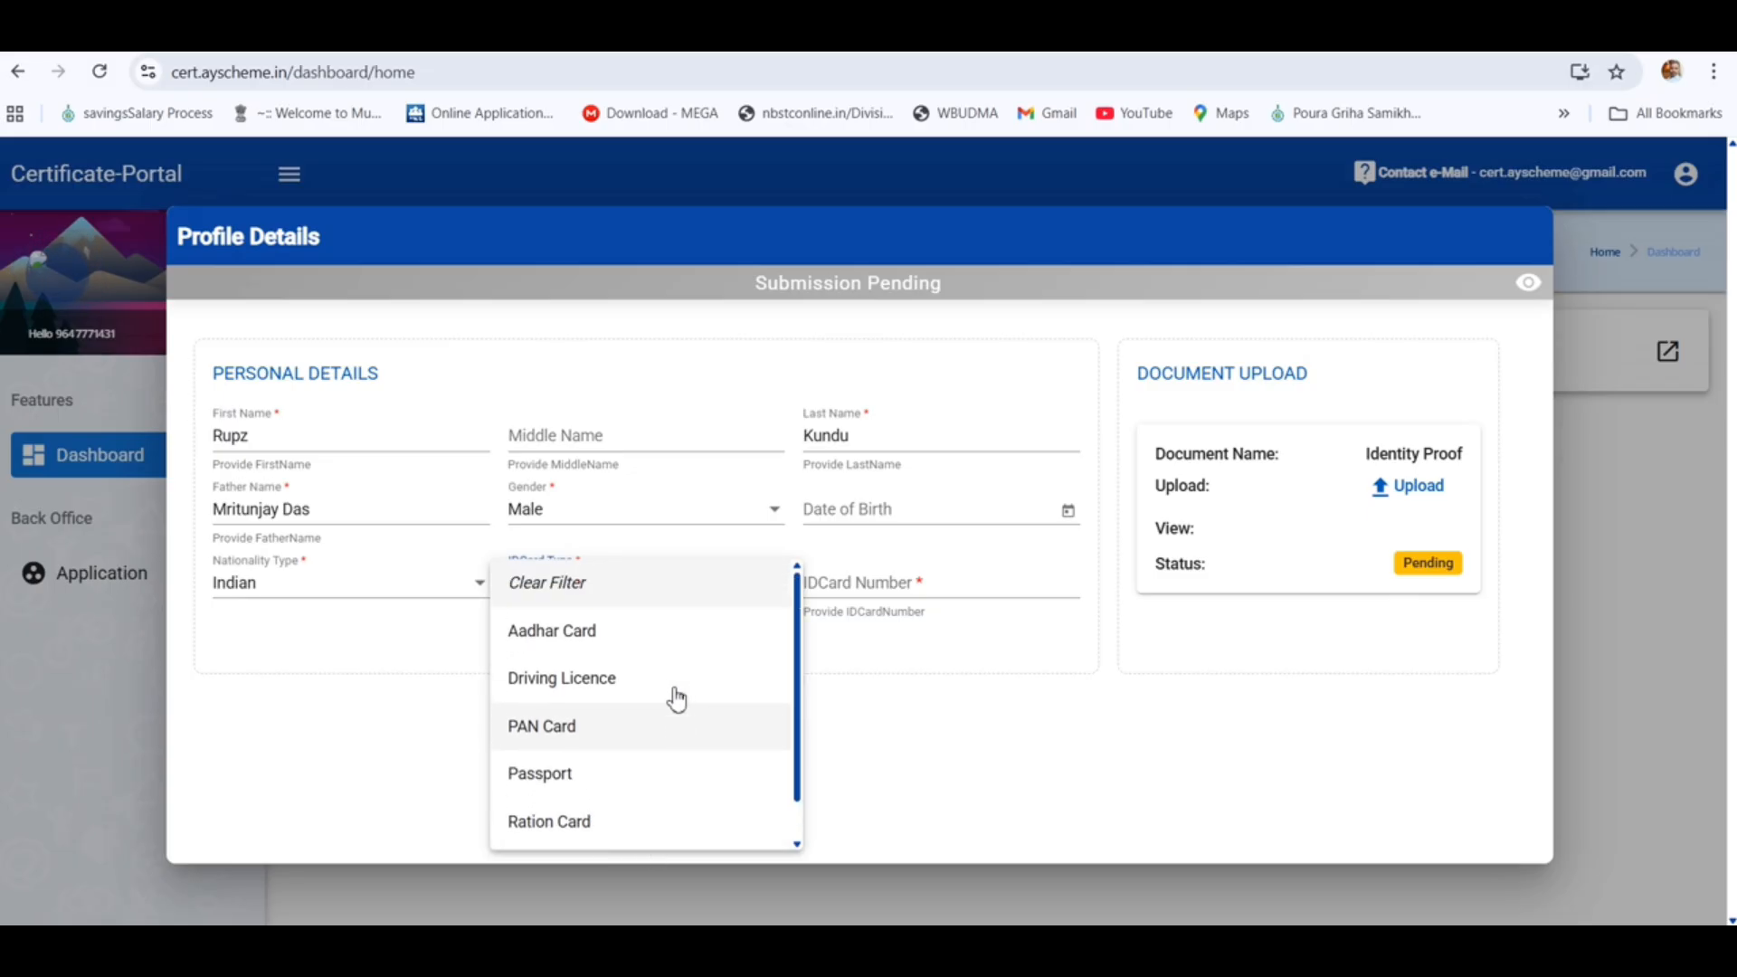
left_click(599, 644)
left_click(966, 589)
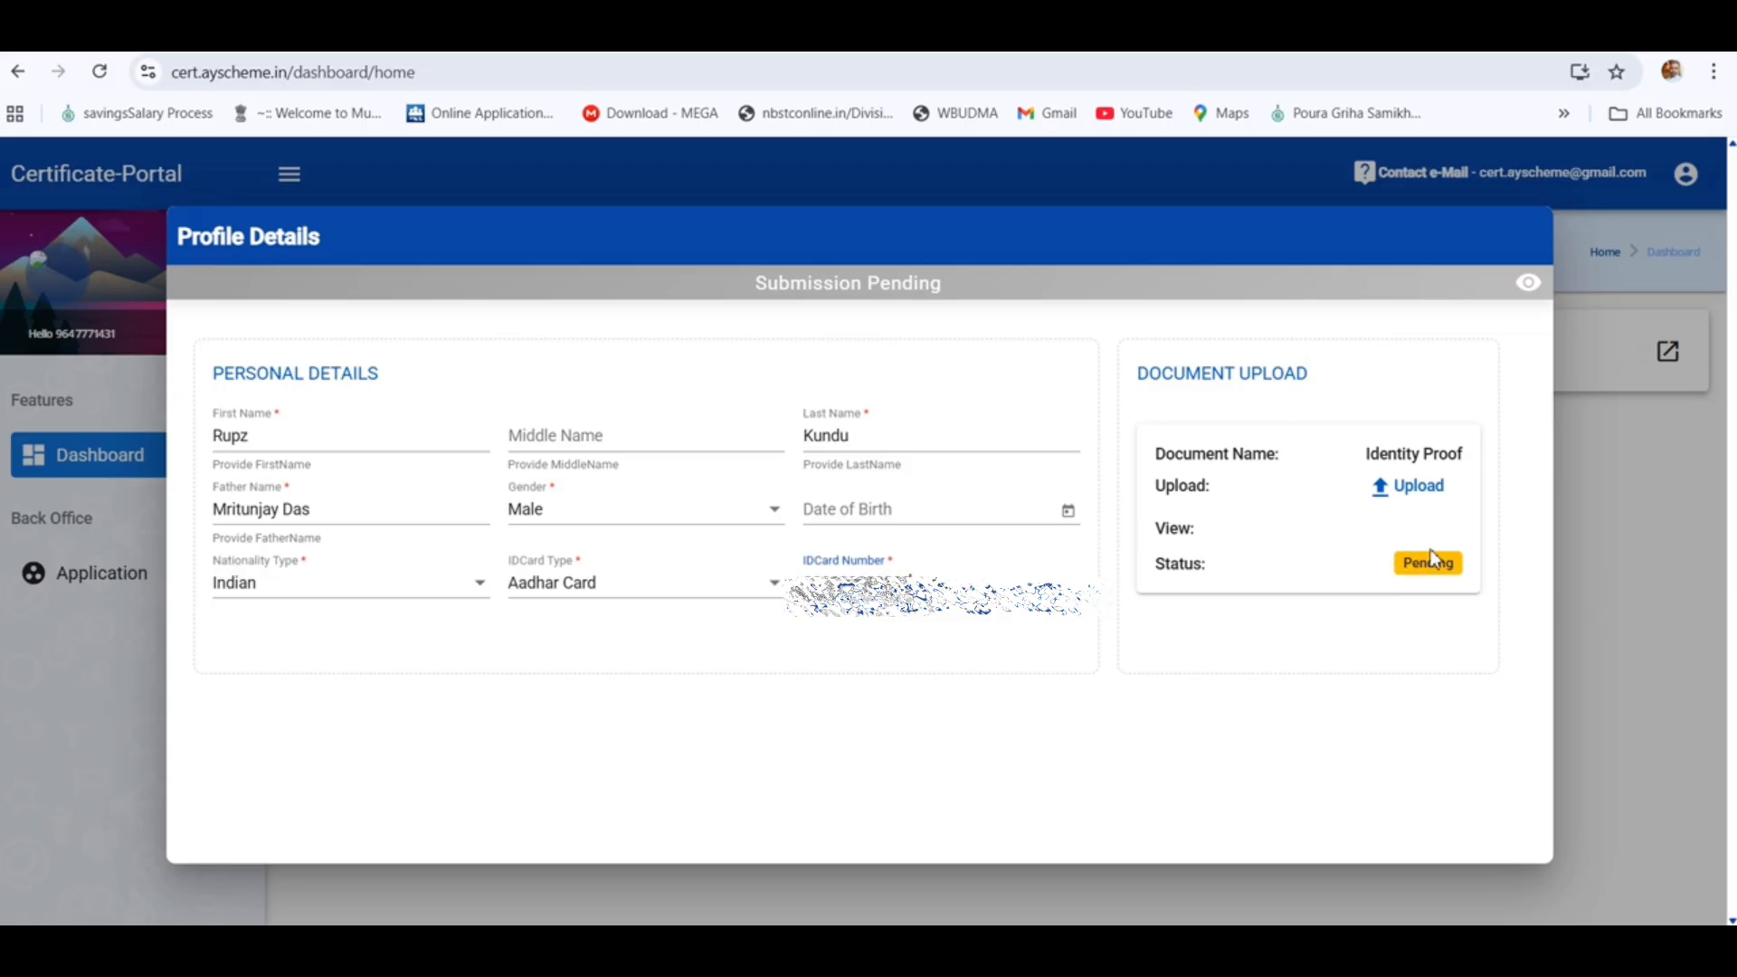
- Upload Demo Aadhar.jpeg as the identity proof document, then submit the profile details
left_click(1408, 487)
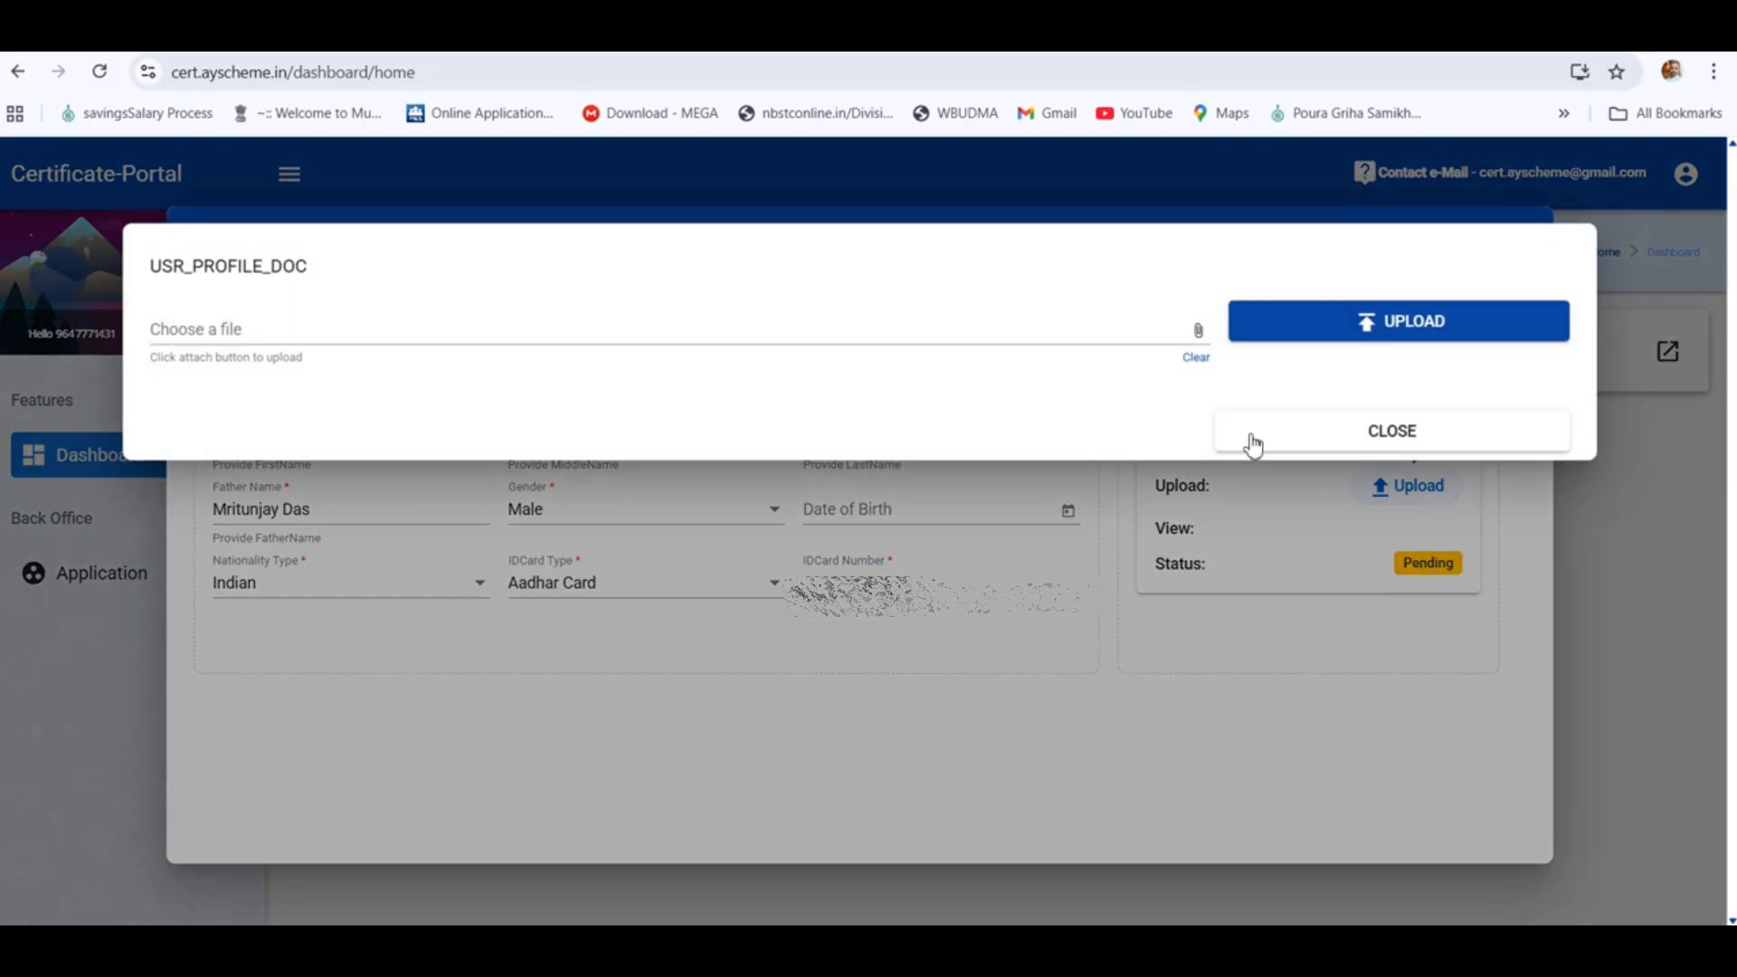
left_click(1197, 331)
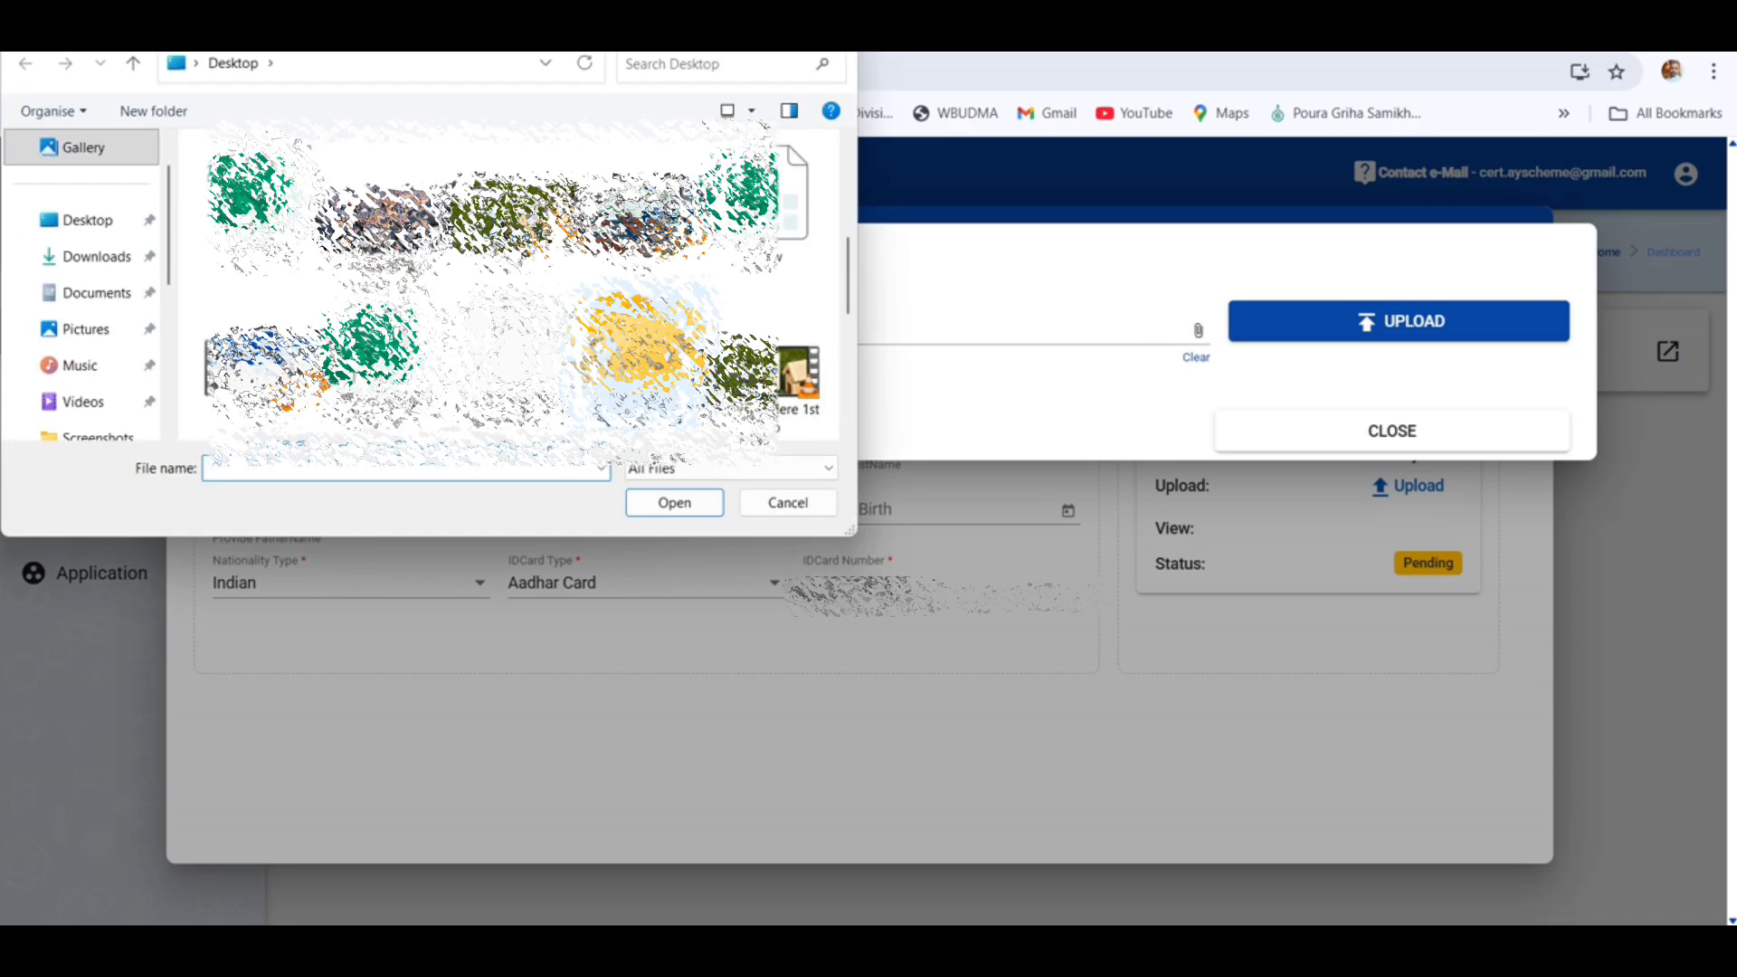
scroll(507, 280, "down", 5)
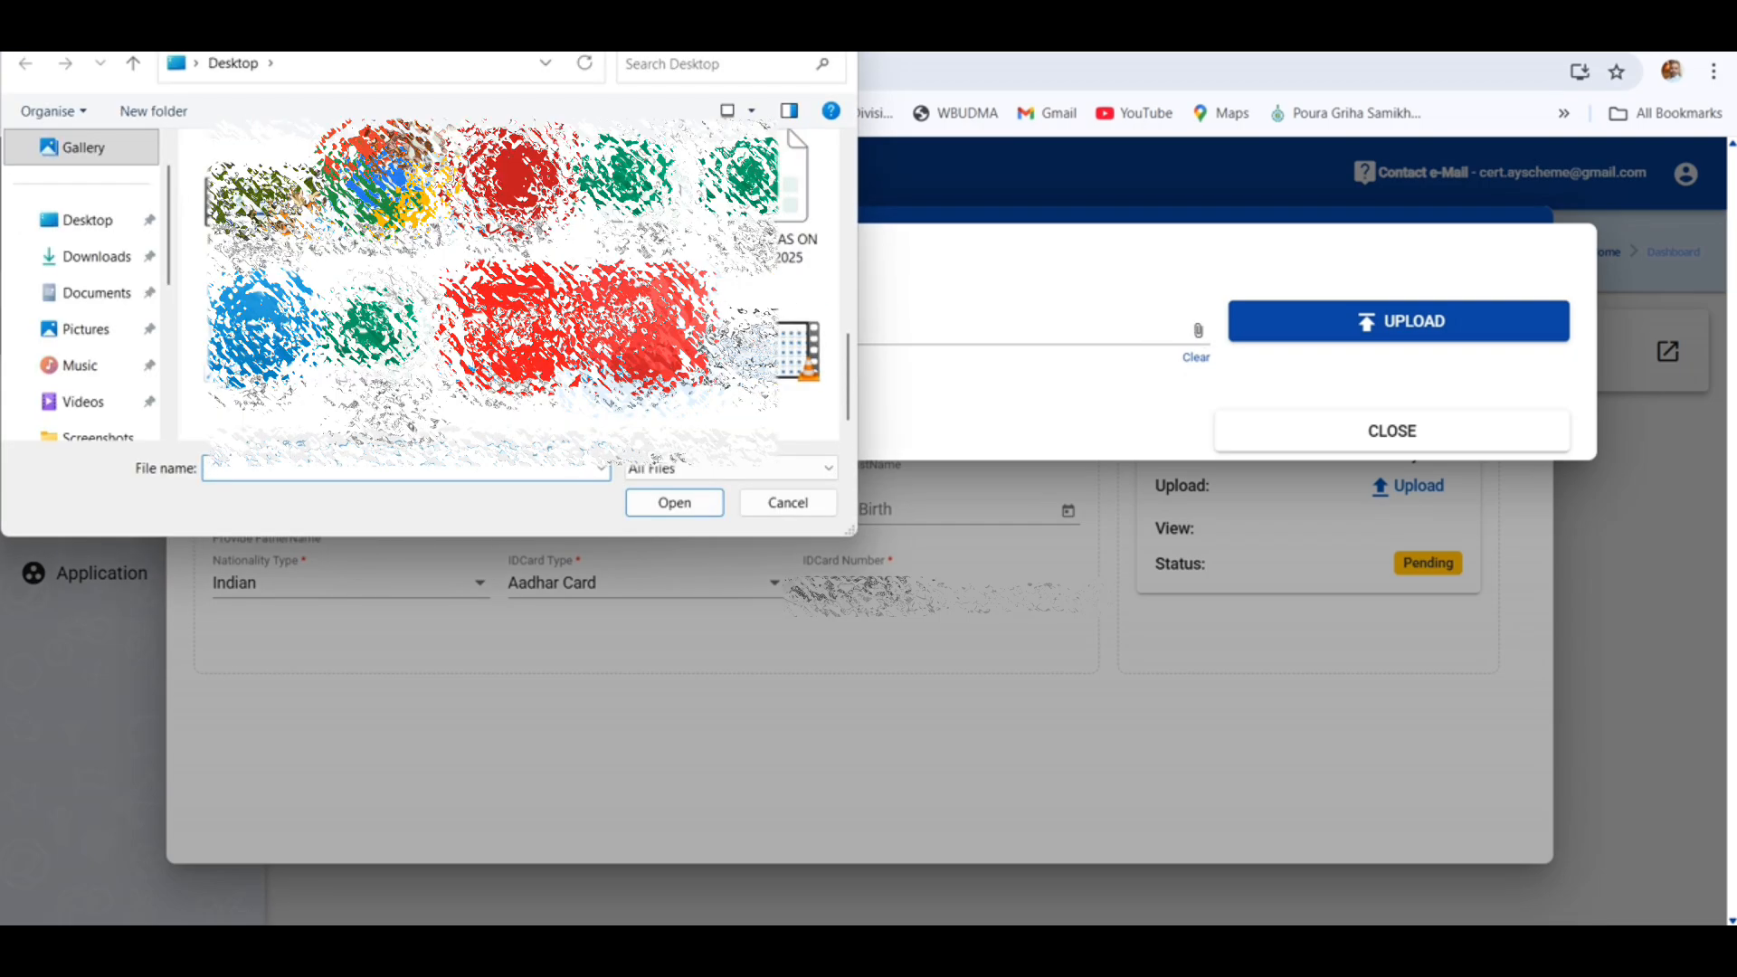
scroll(507, 281, "up", 5)
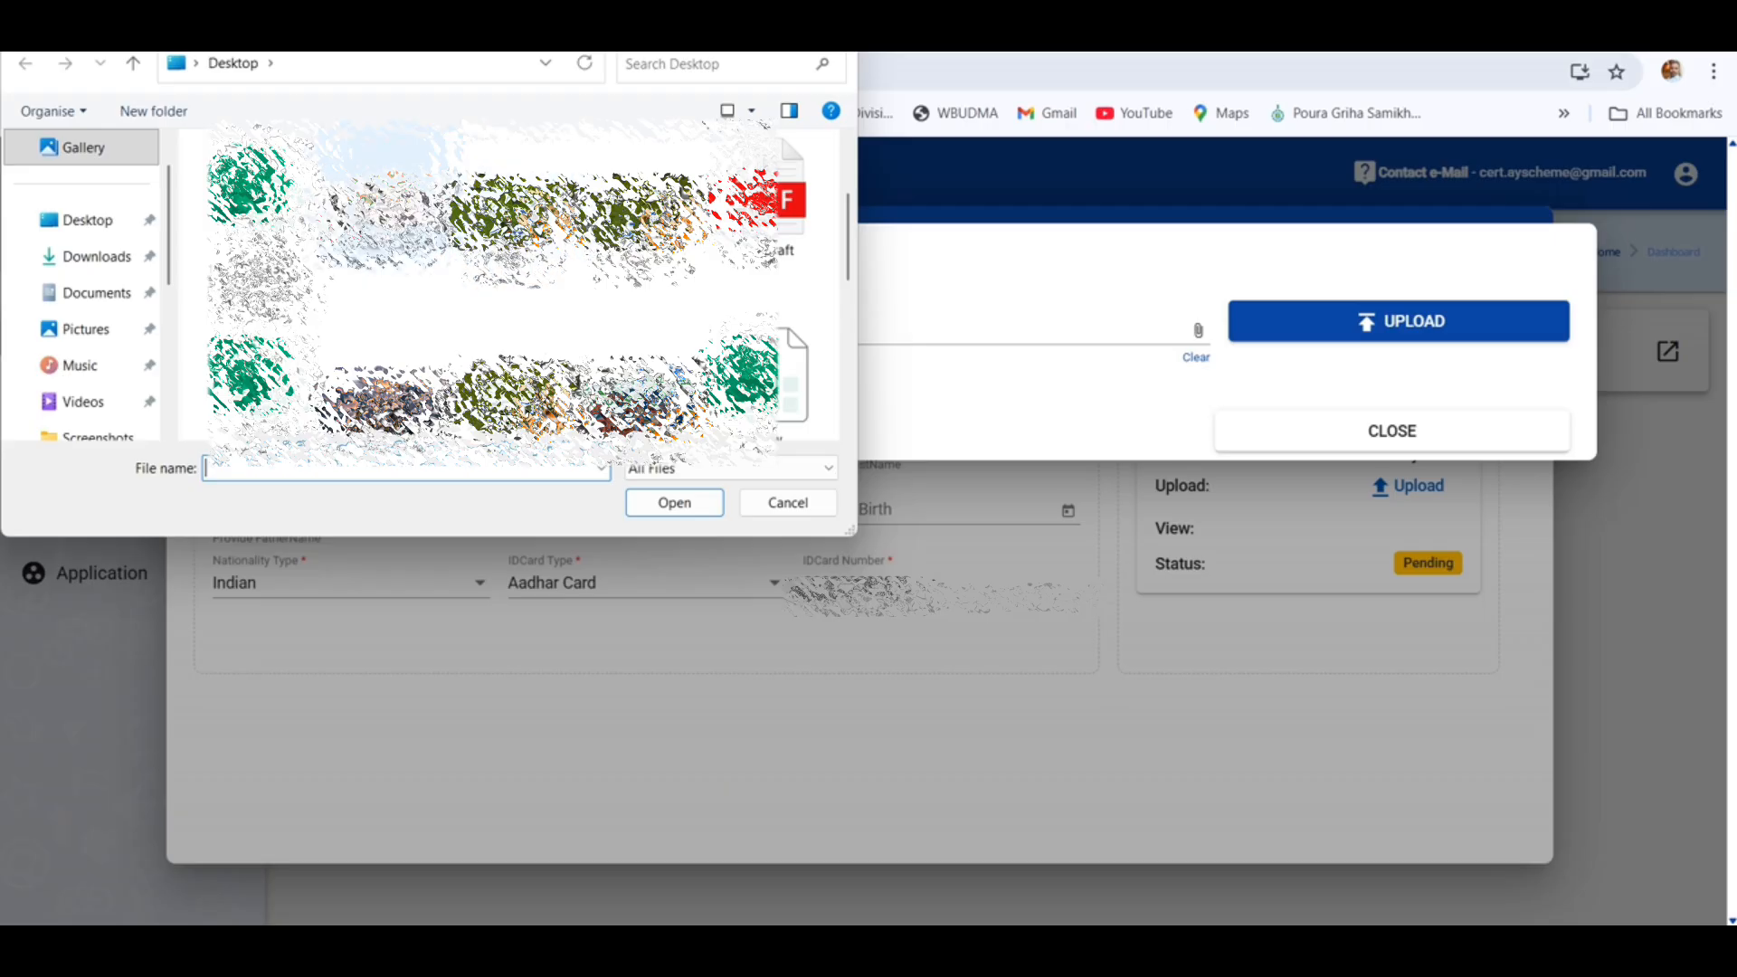
double_click(384, 217)
scroll(1366, 501, "down", 3)
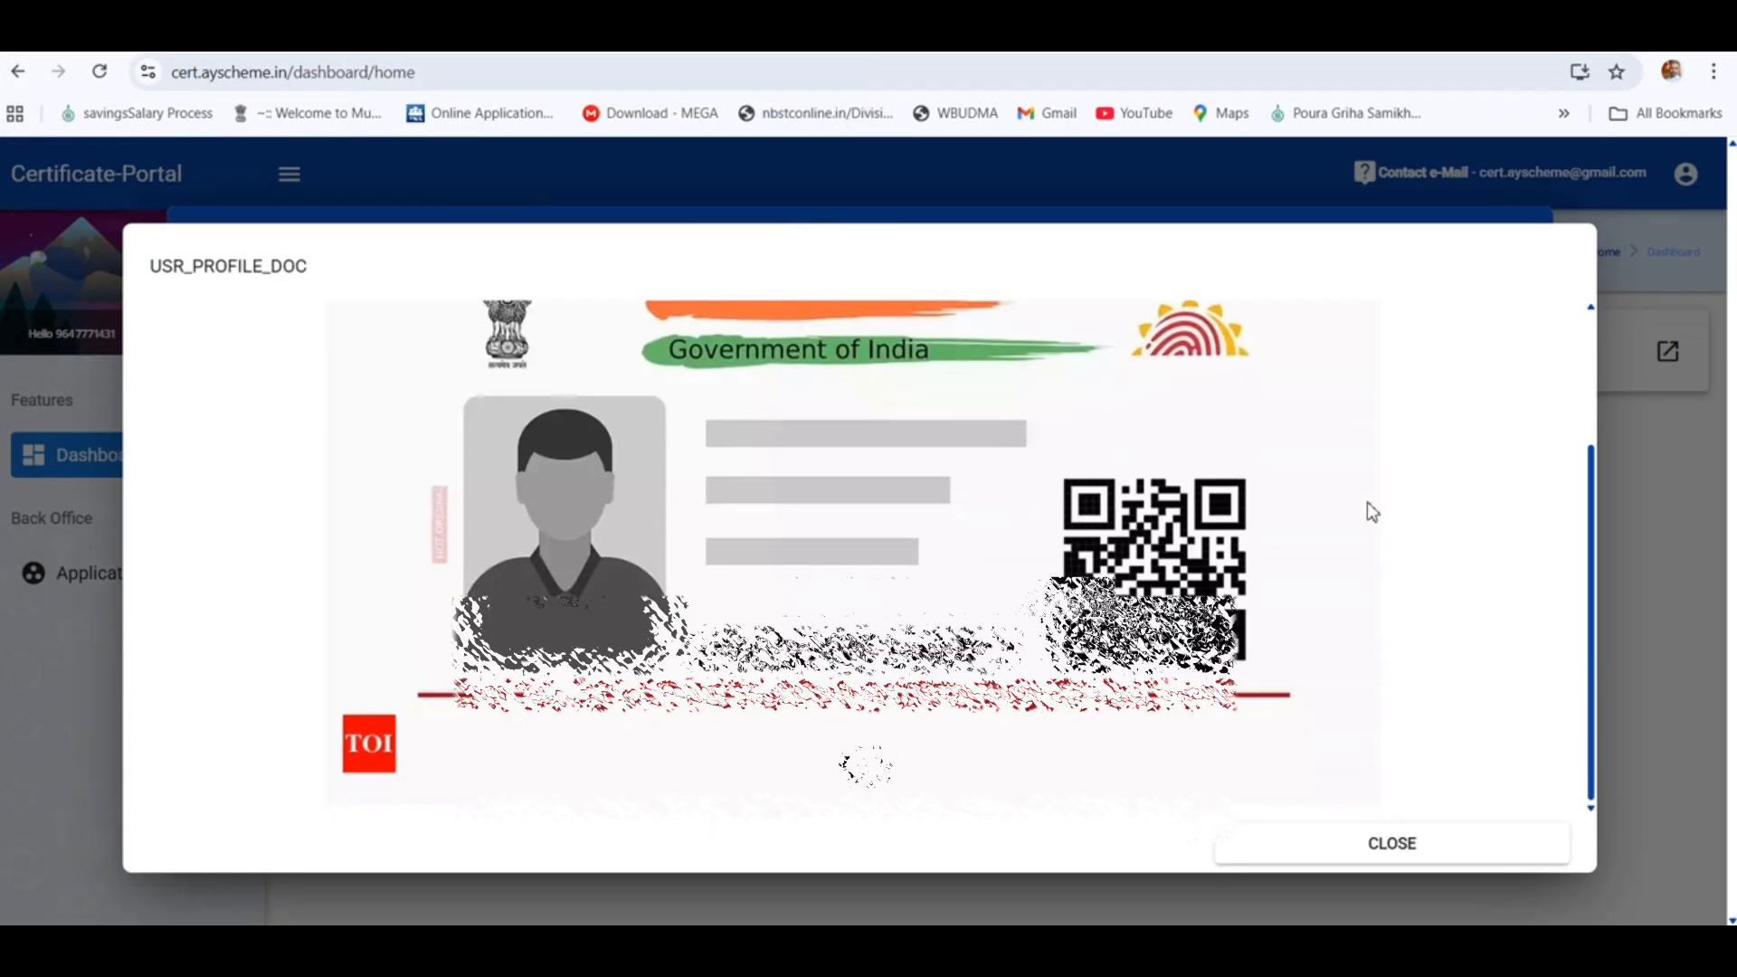
scroll(1366, 502, "up", 3)
left_click(1402, 325)
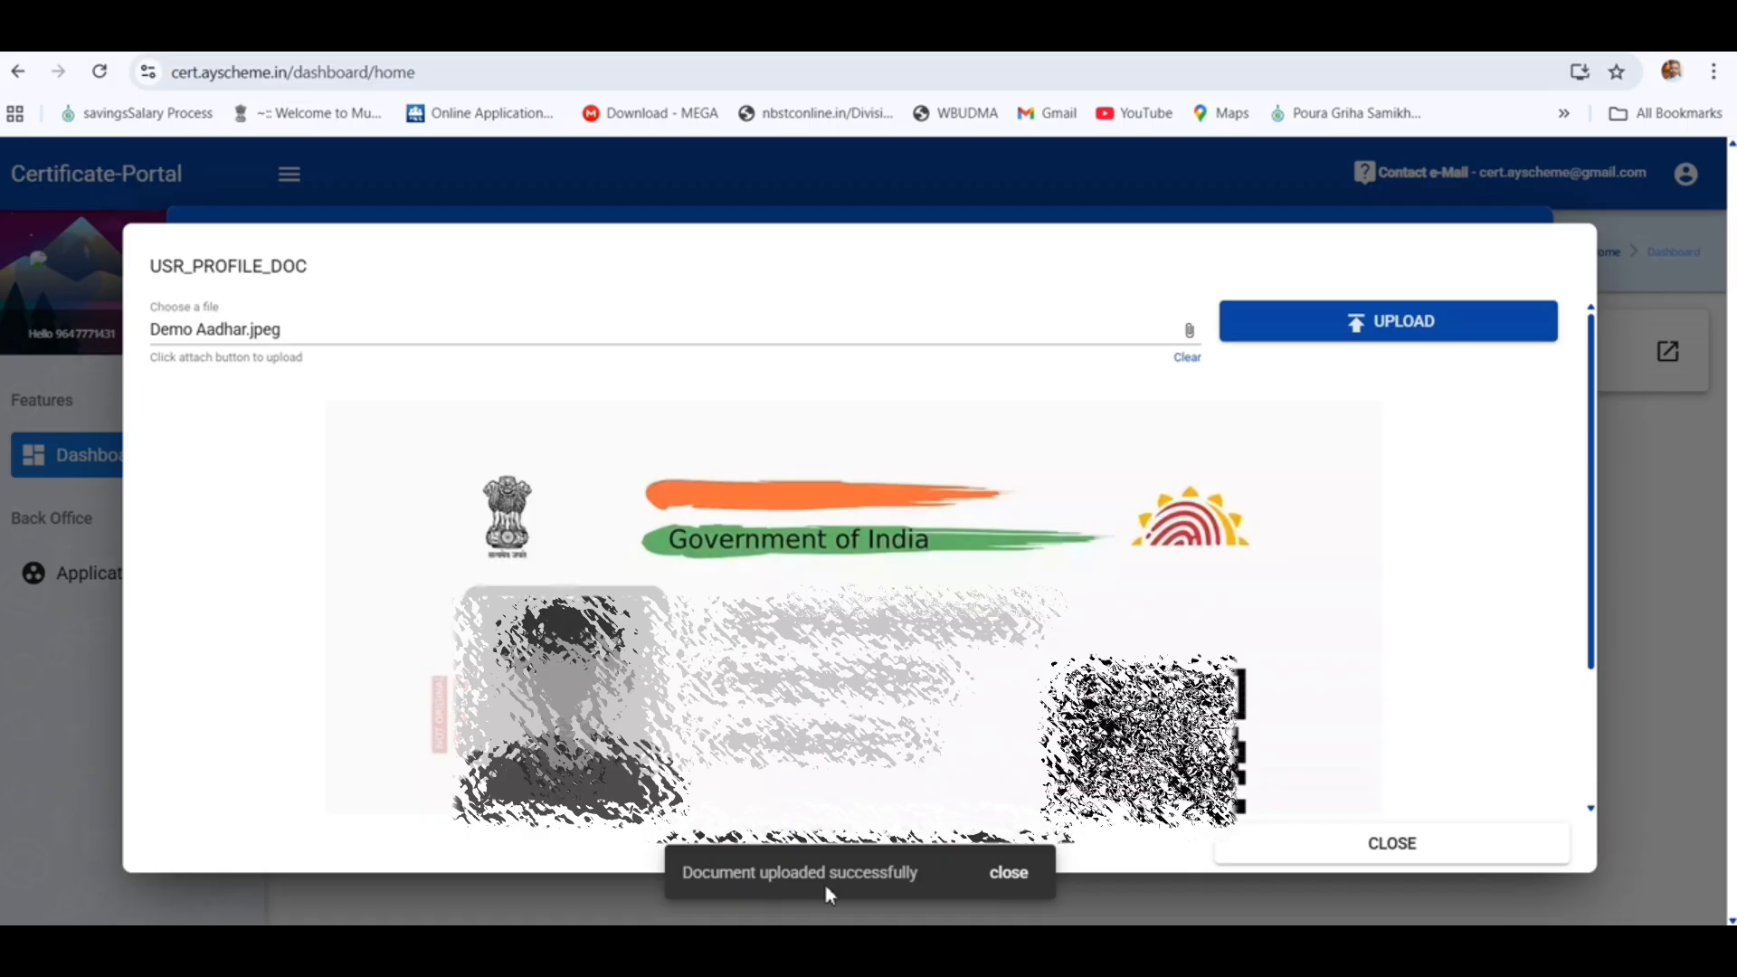
left_click(1038, 887)
left_click(1420, 855)
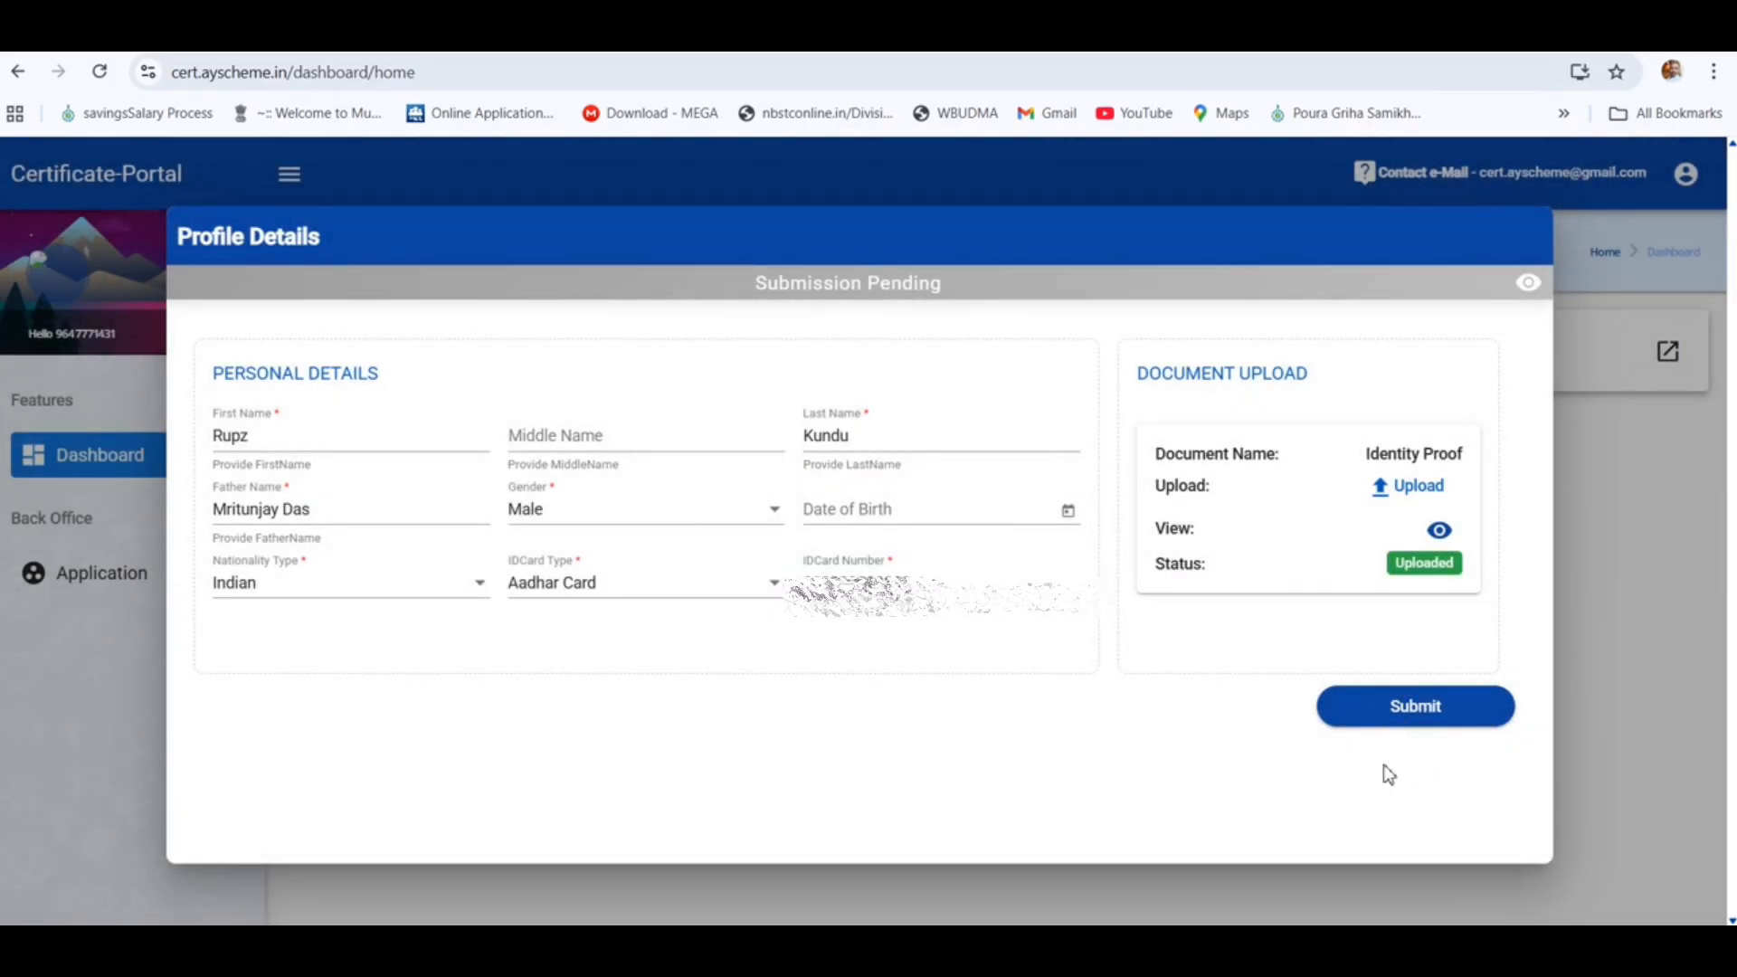
left_click(1422, 710)
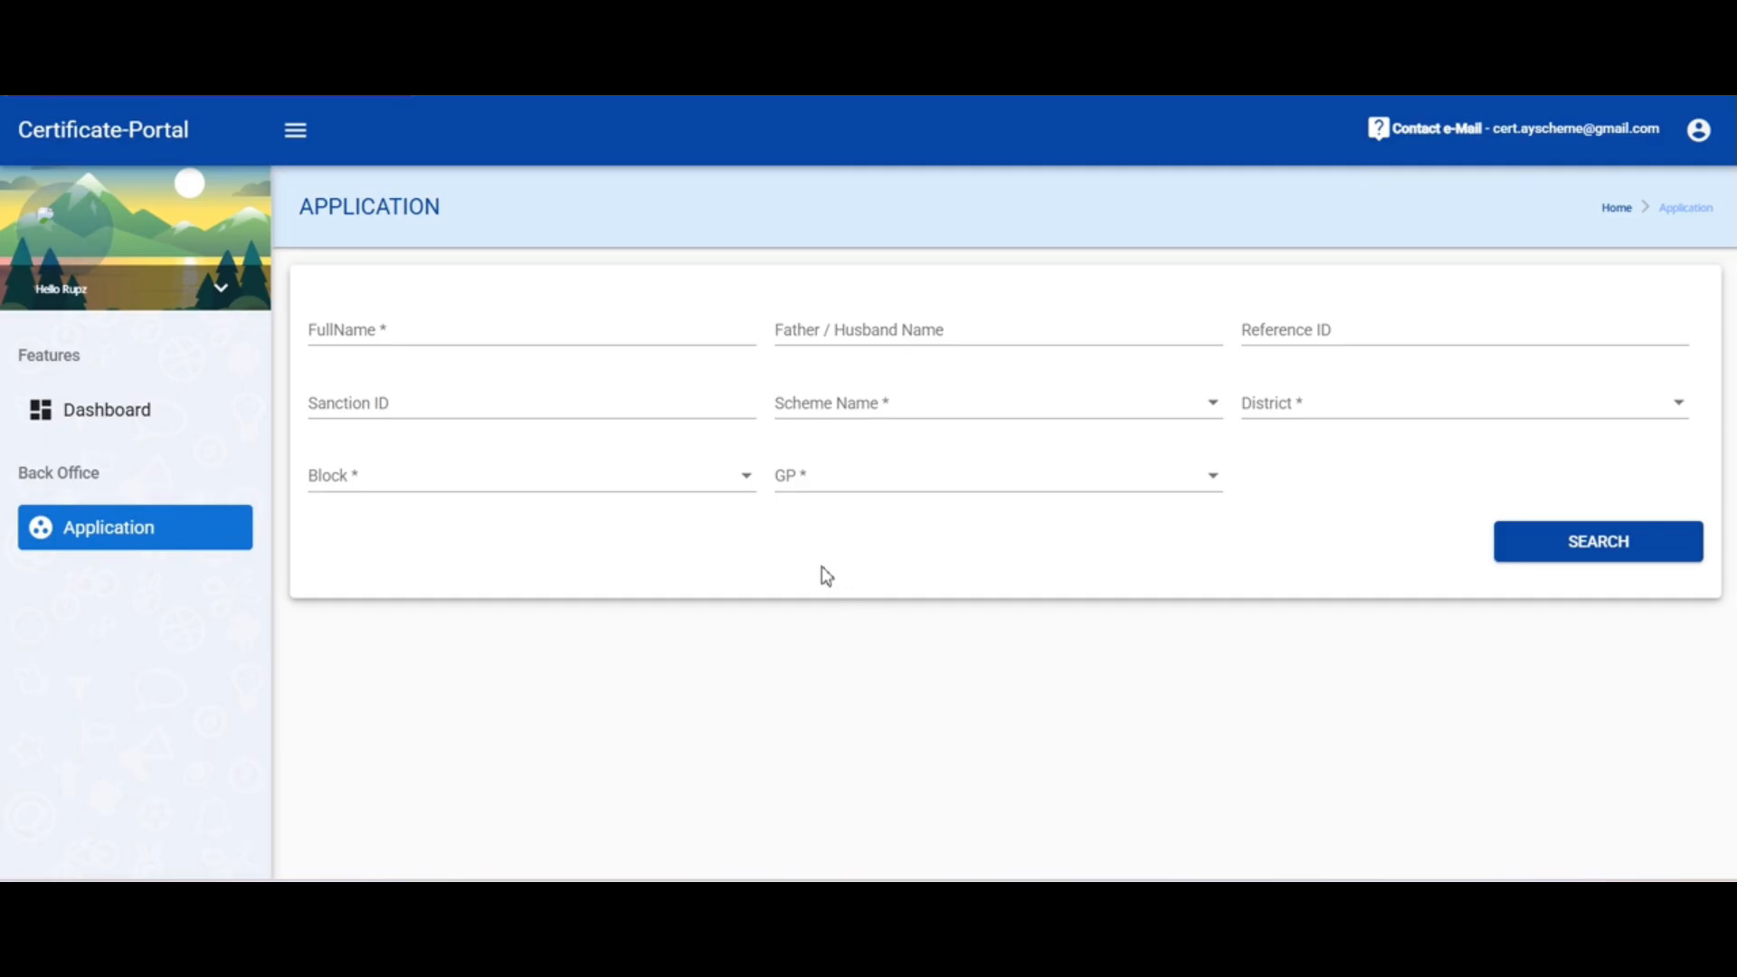
- Search Banglar Bari (Gramin) by applicant full name in 24 Parganas (North), AMDANGA, ADHATA
left_click(449, 335)
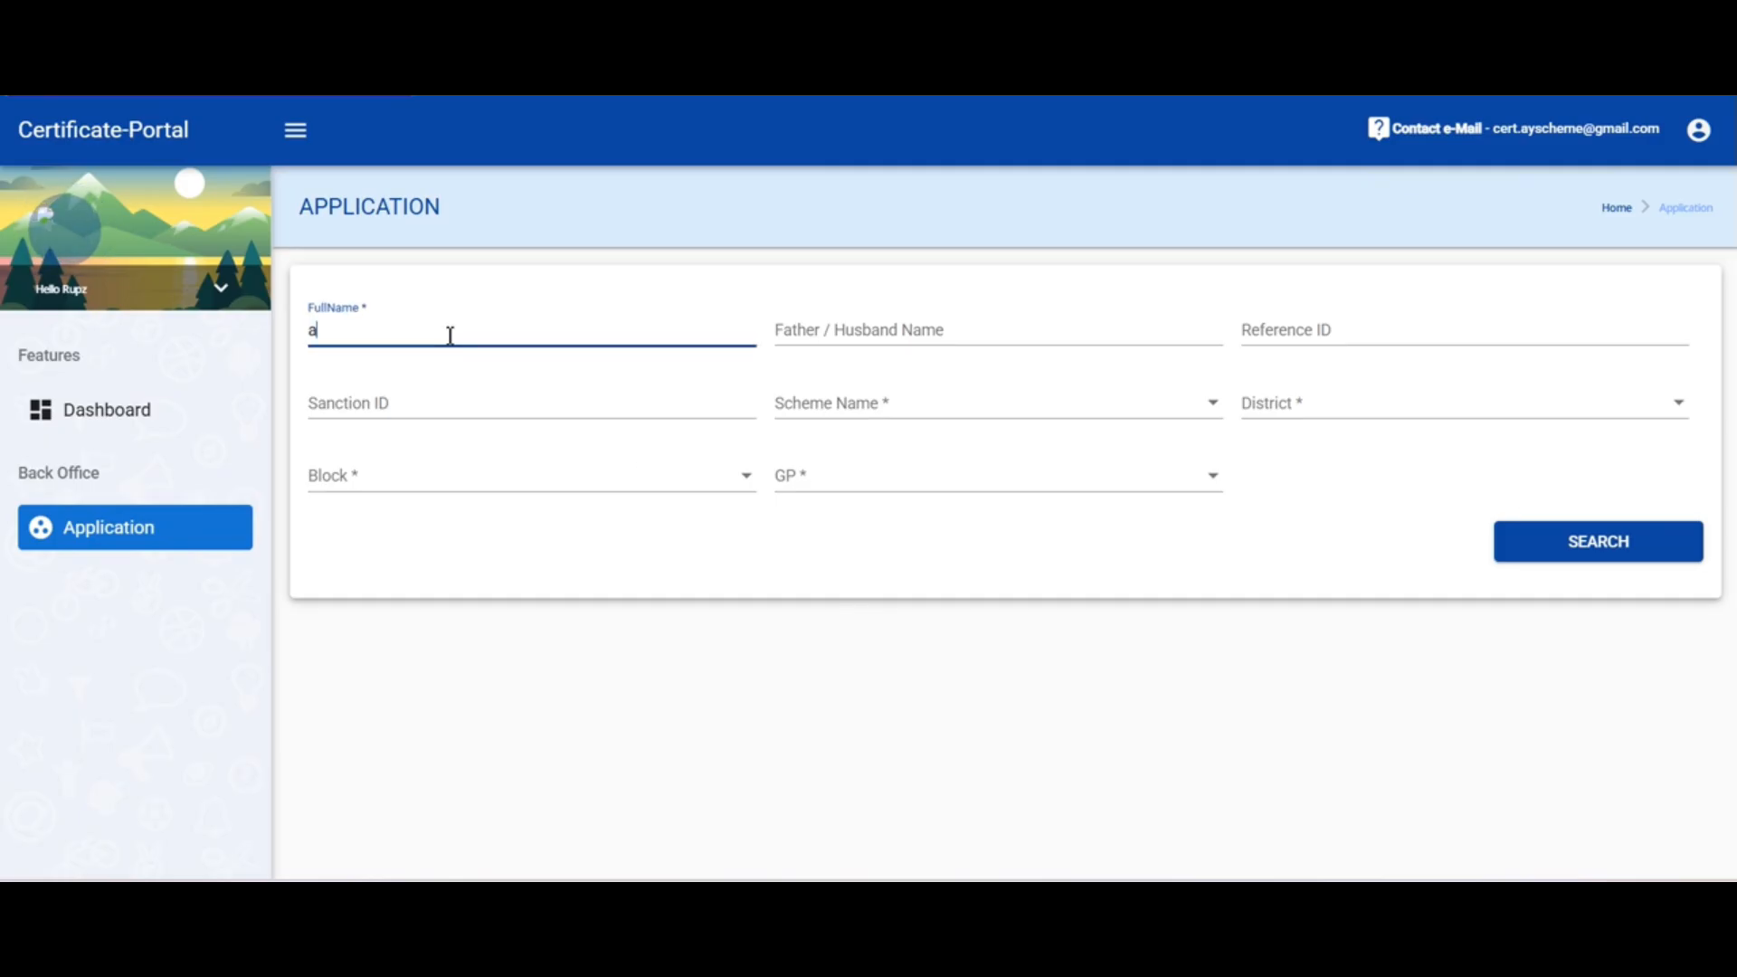
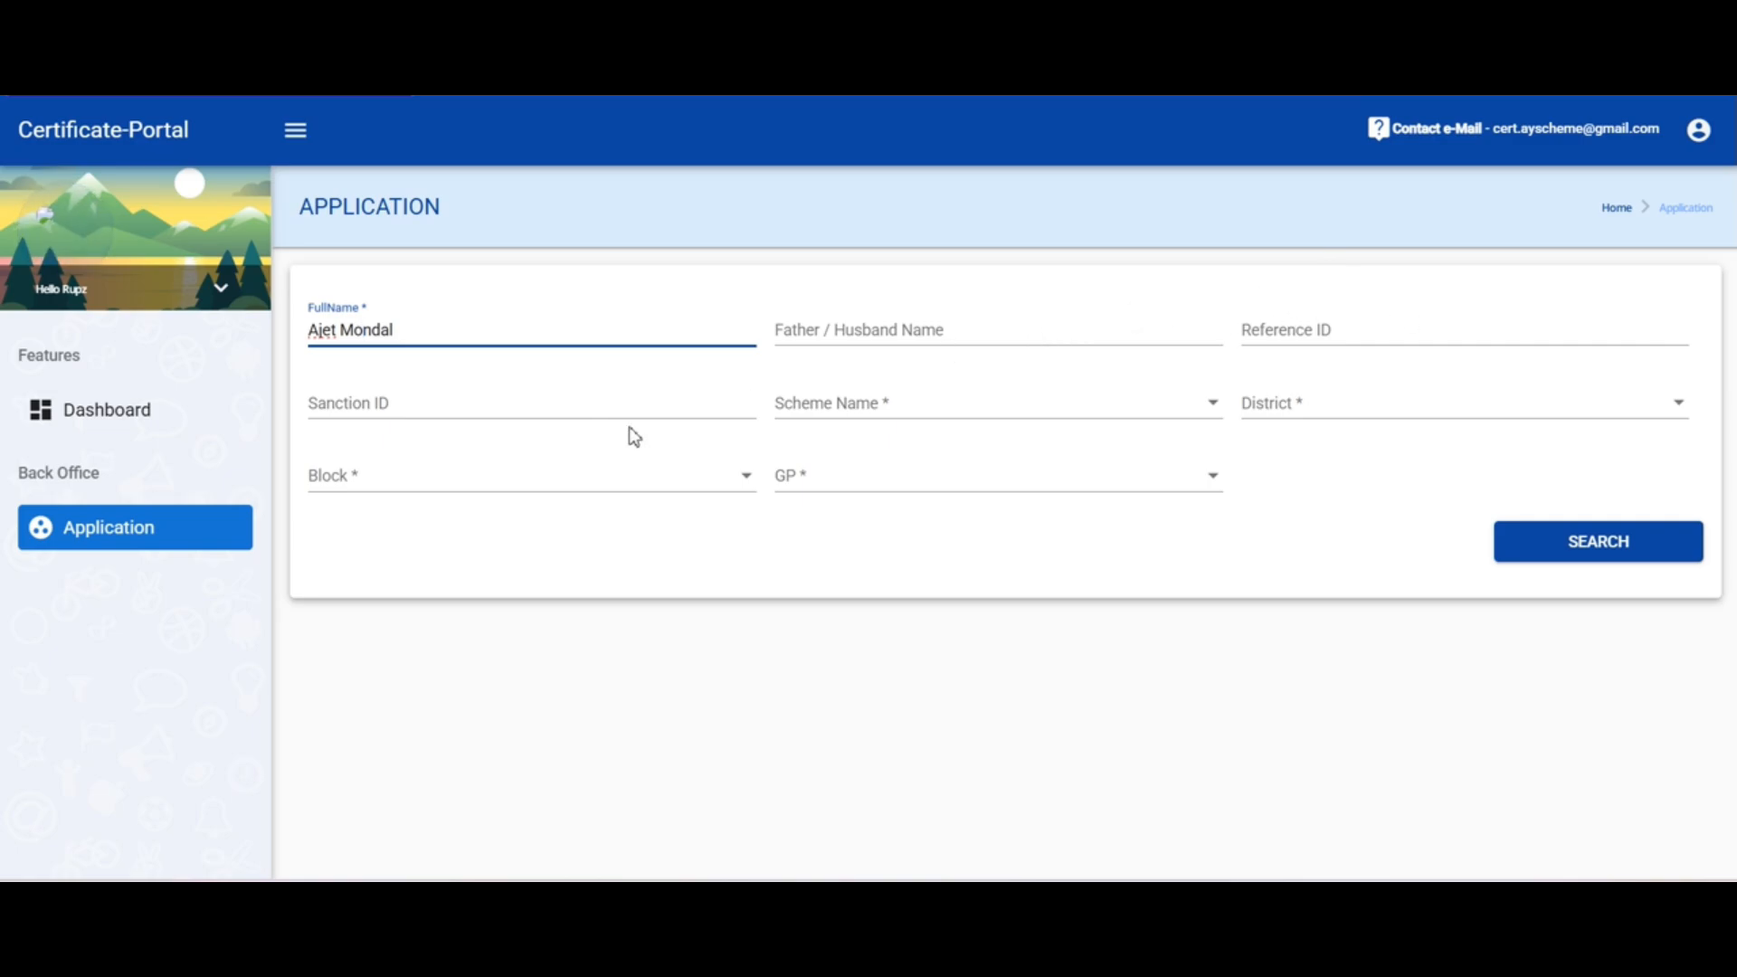
left_click(858, 424)
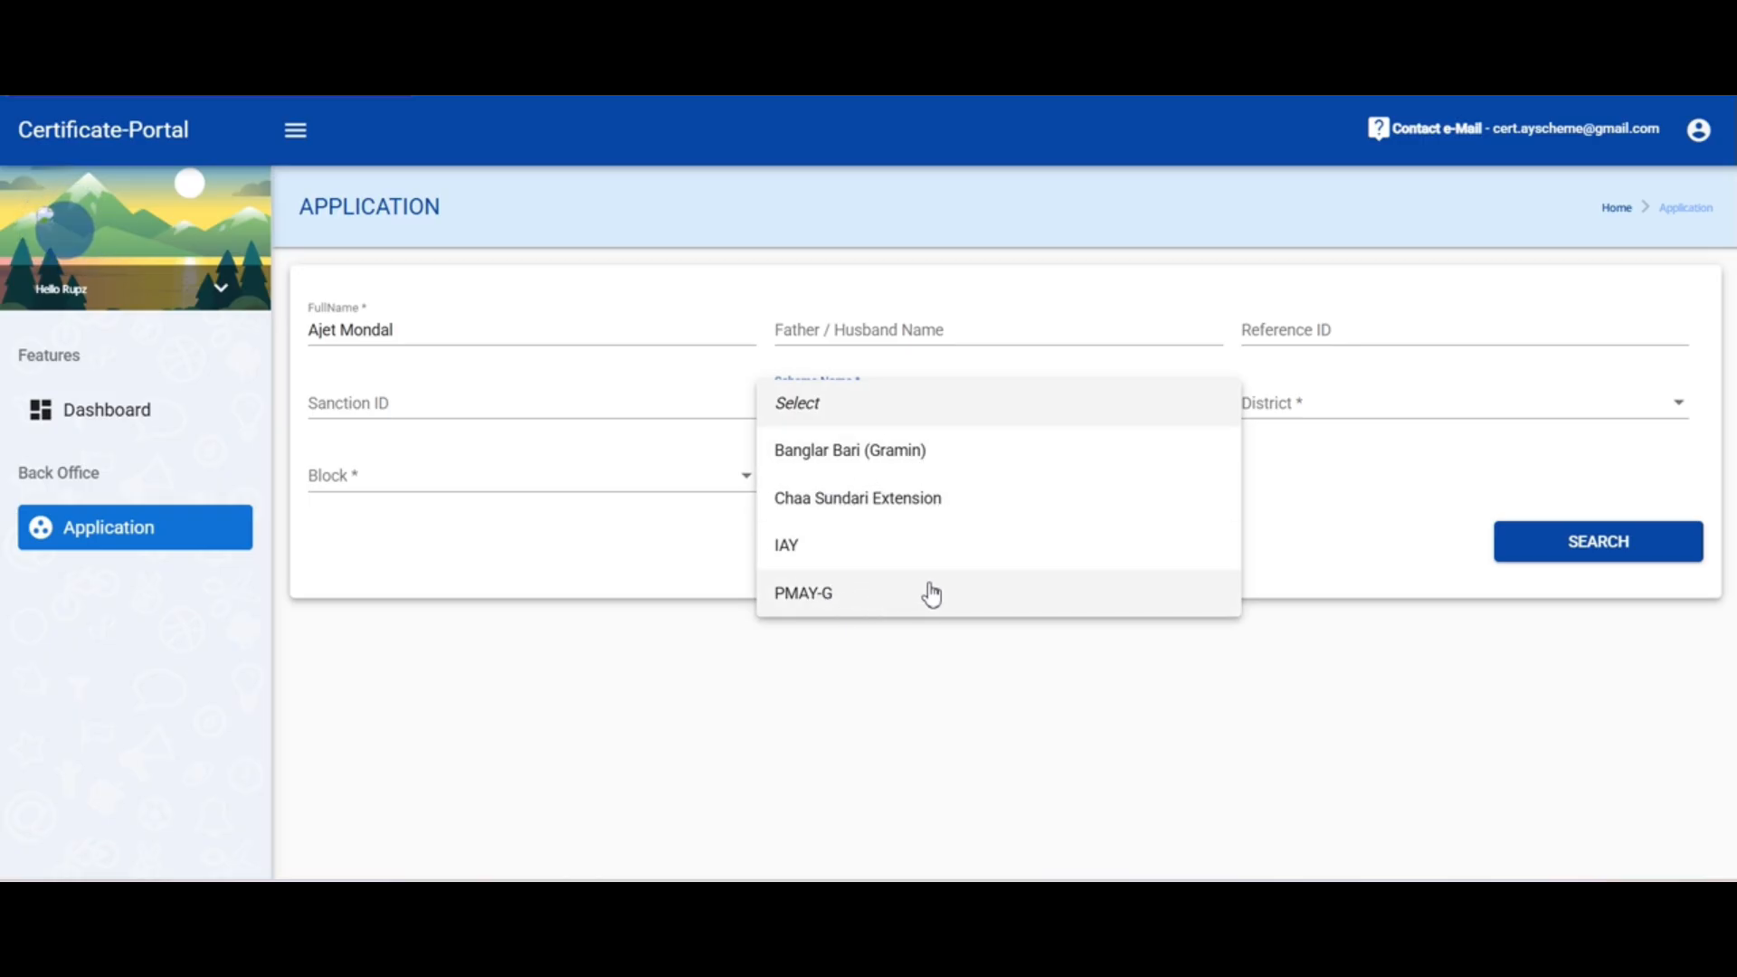
left_click(857, 458)
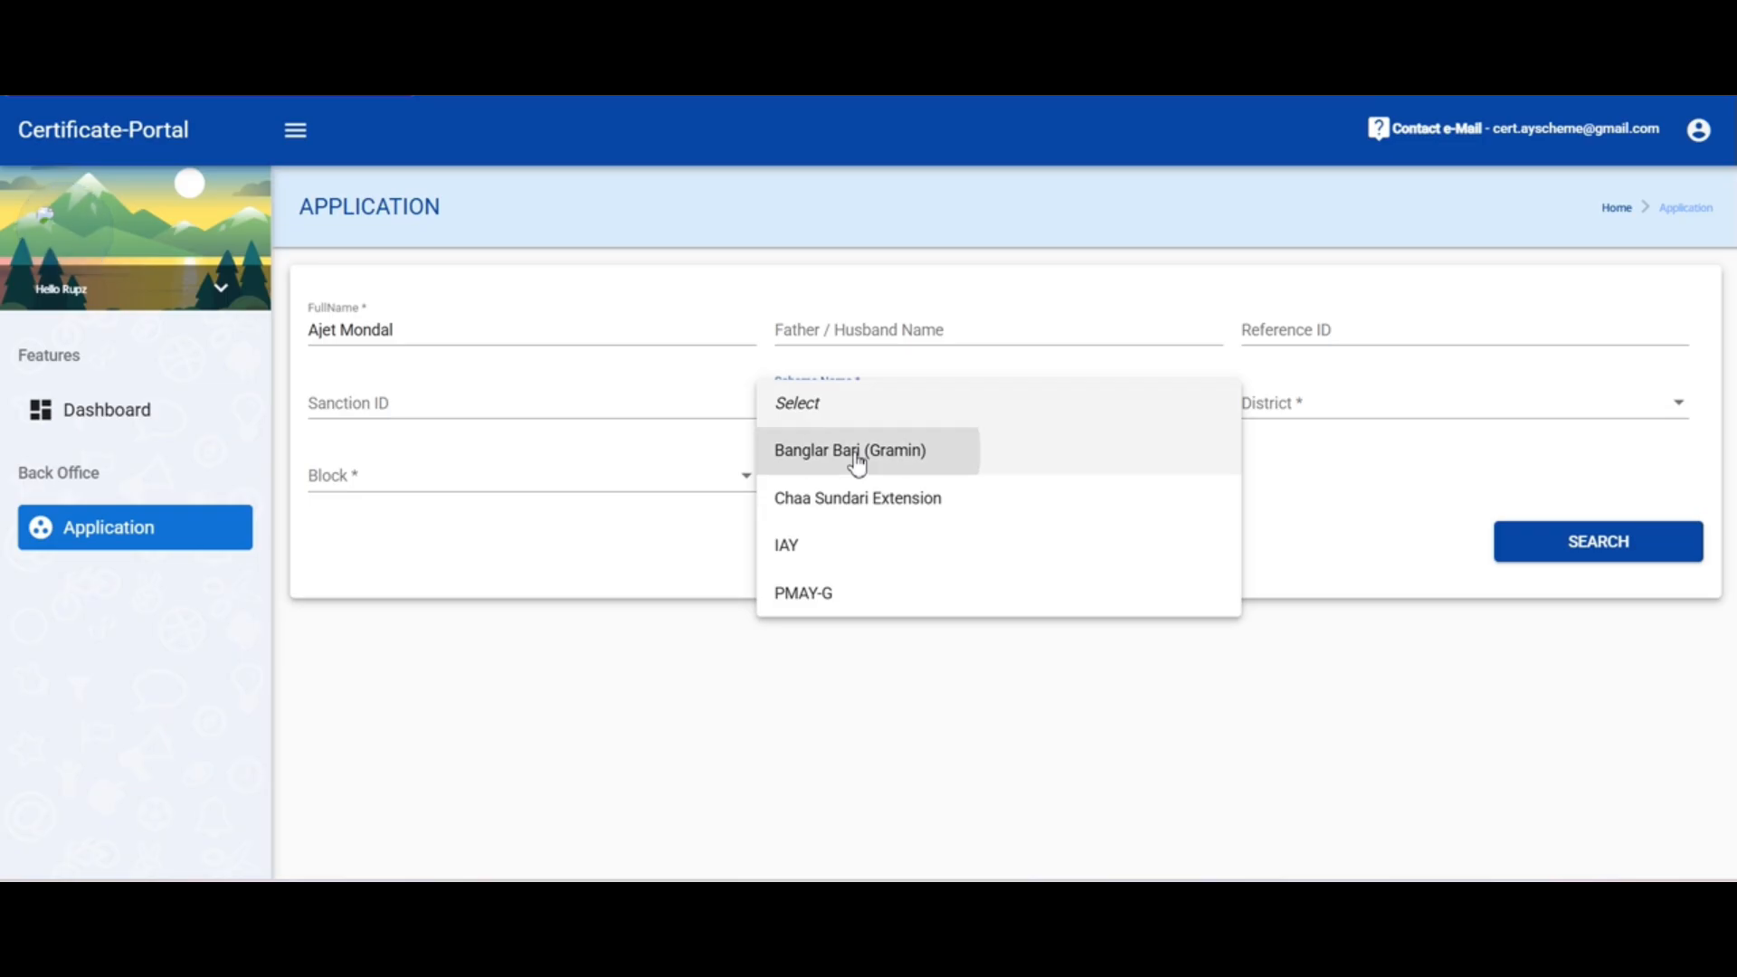
left_click(1388, 408)
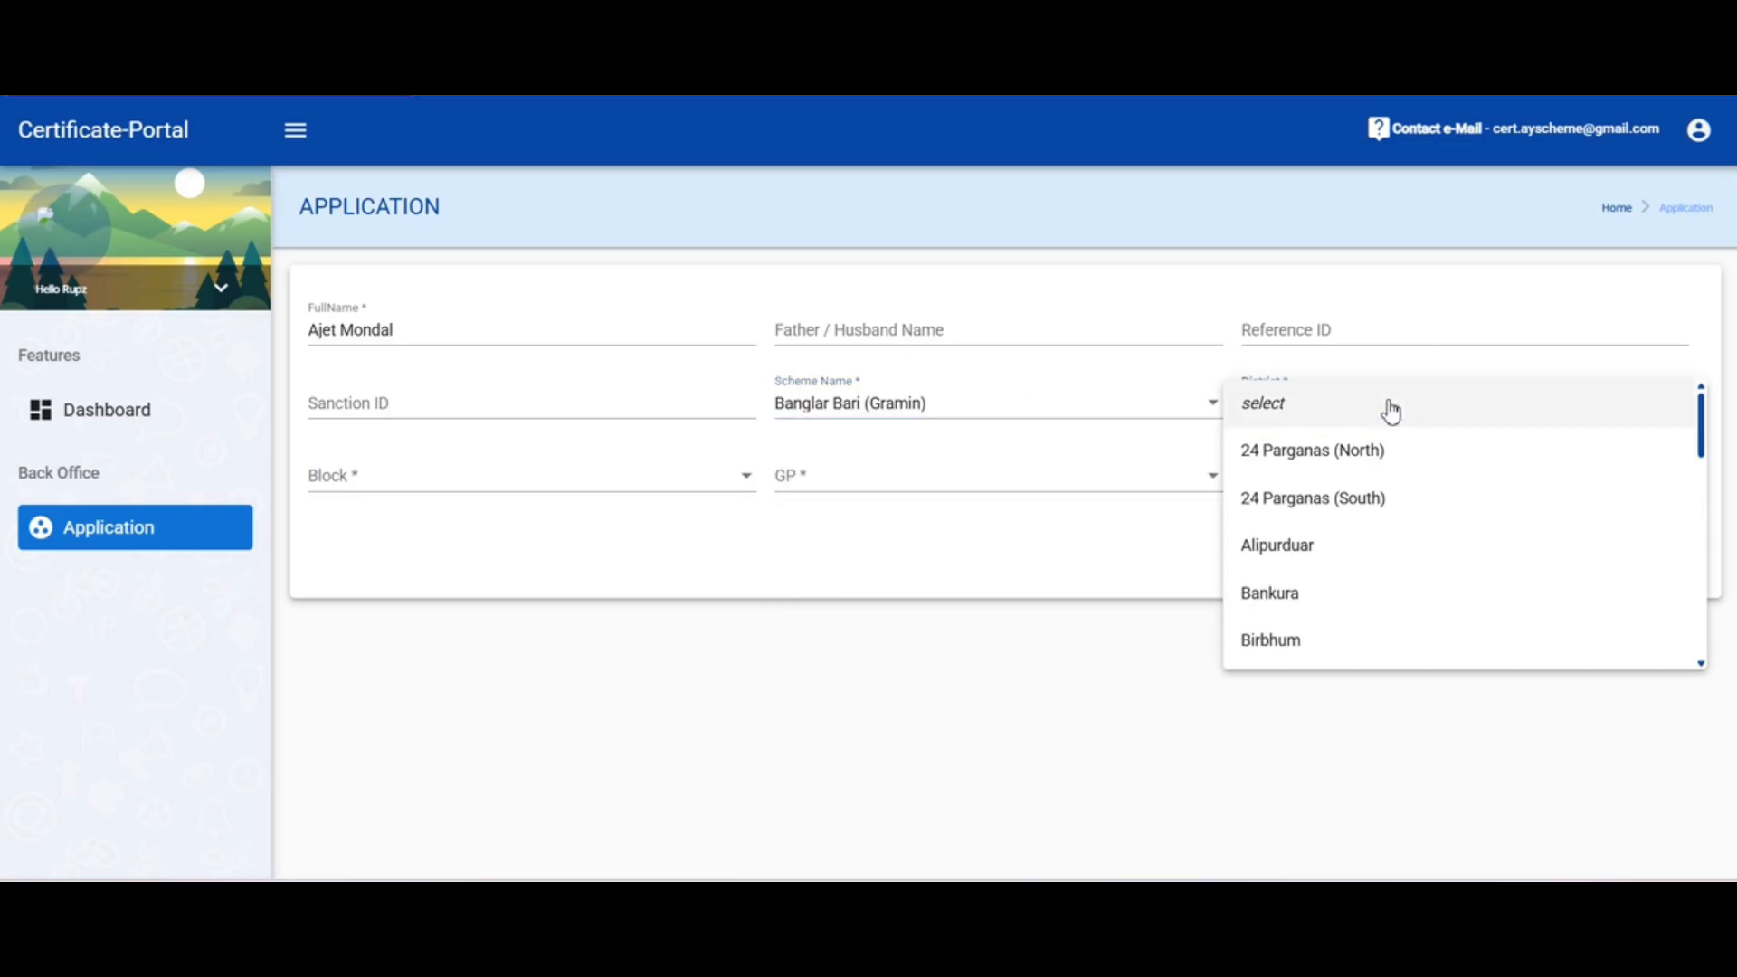
left_click(1320, 463)
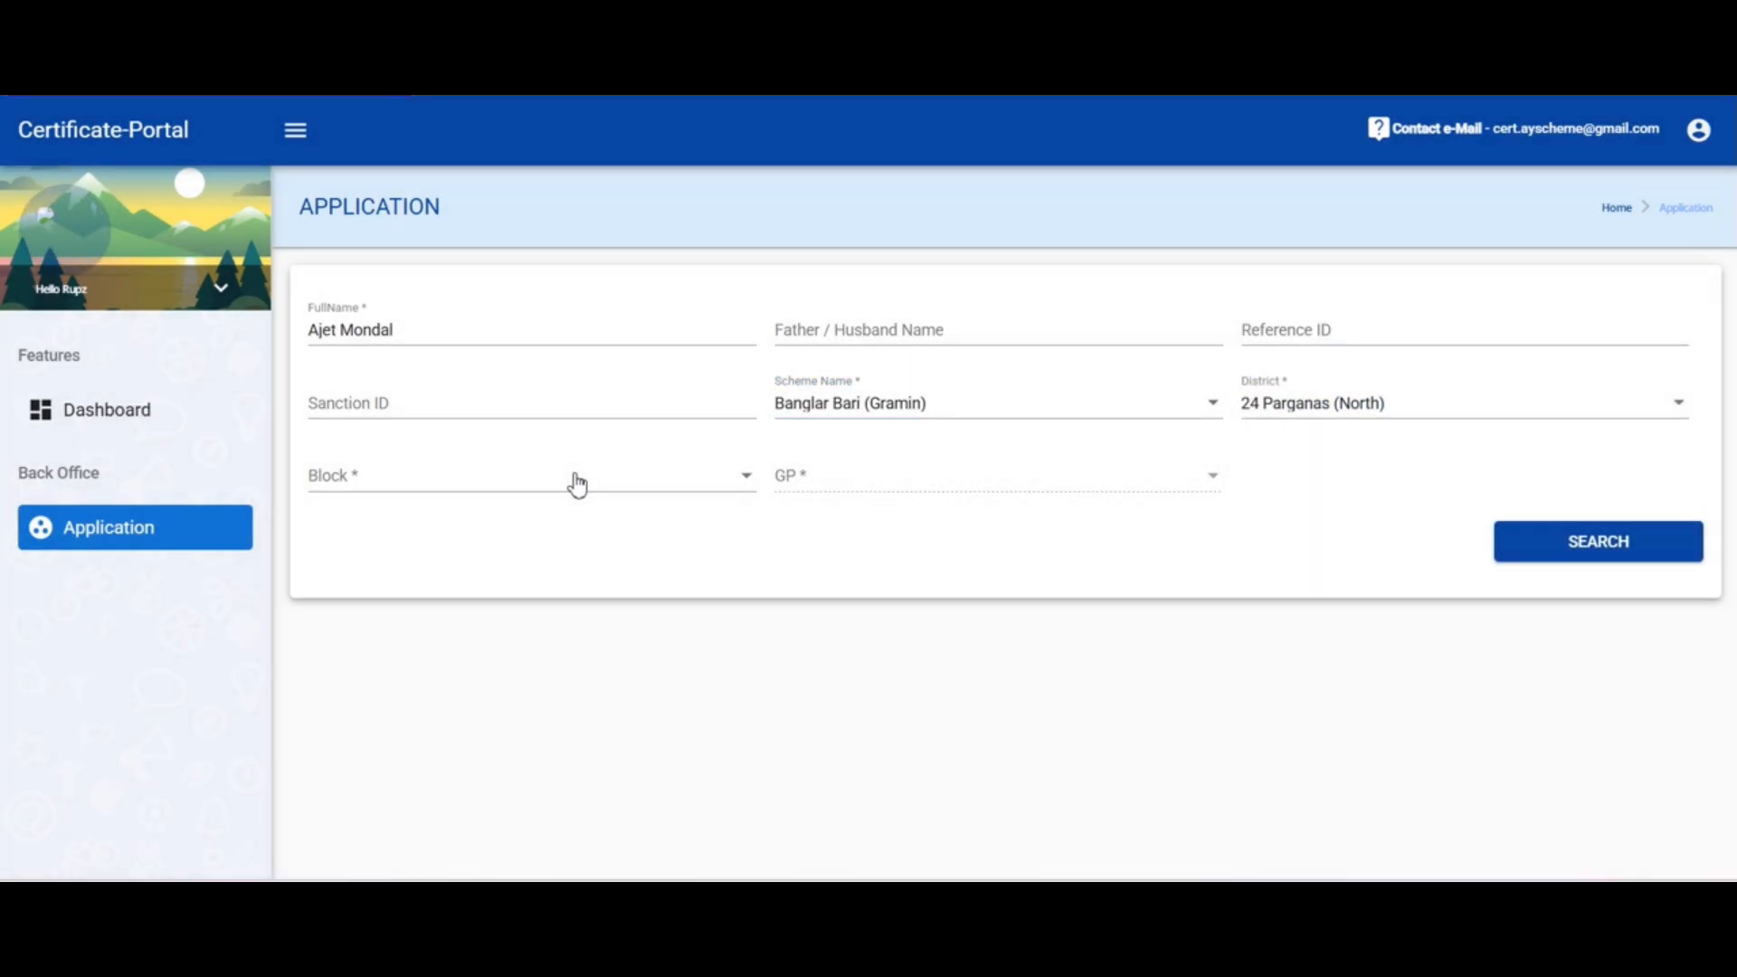
left_click(575, 485)
left_click(443, 525)
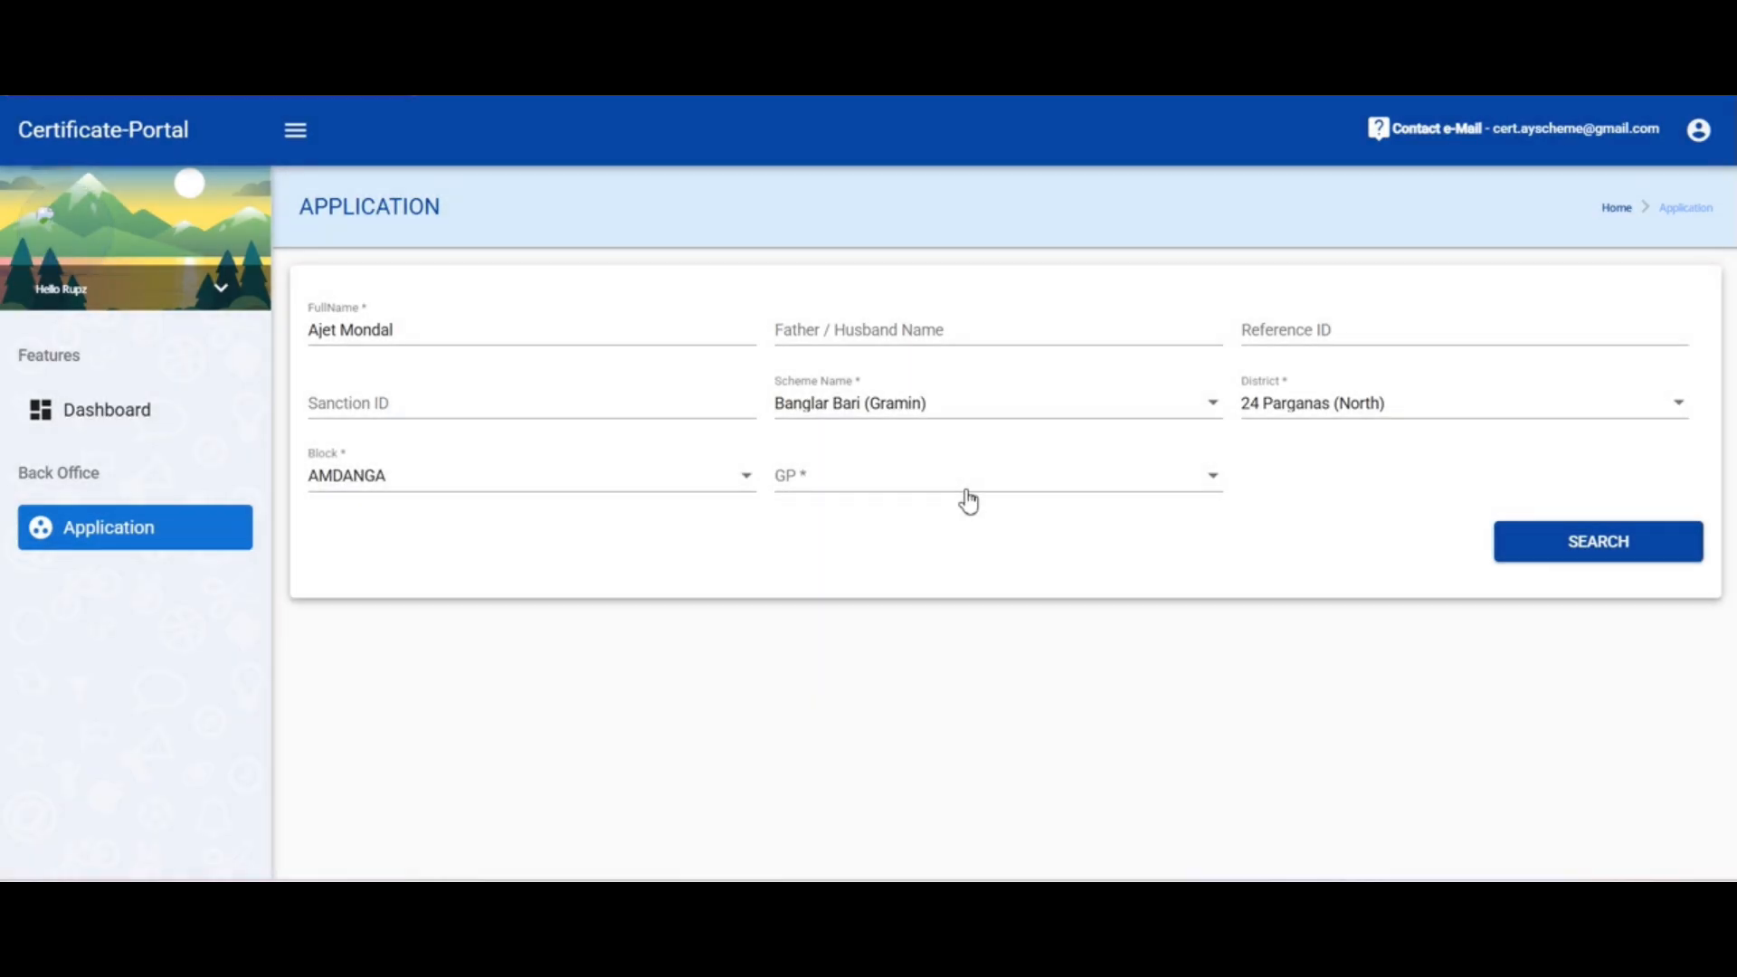
left_click(965, 497)
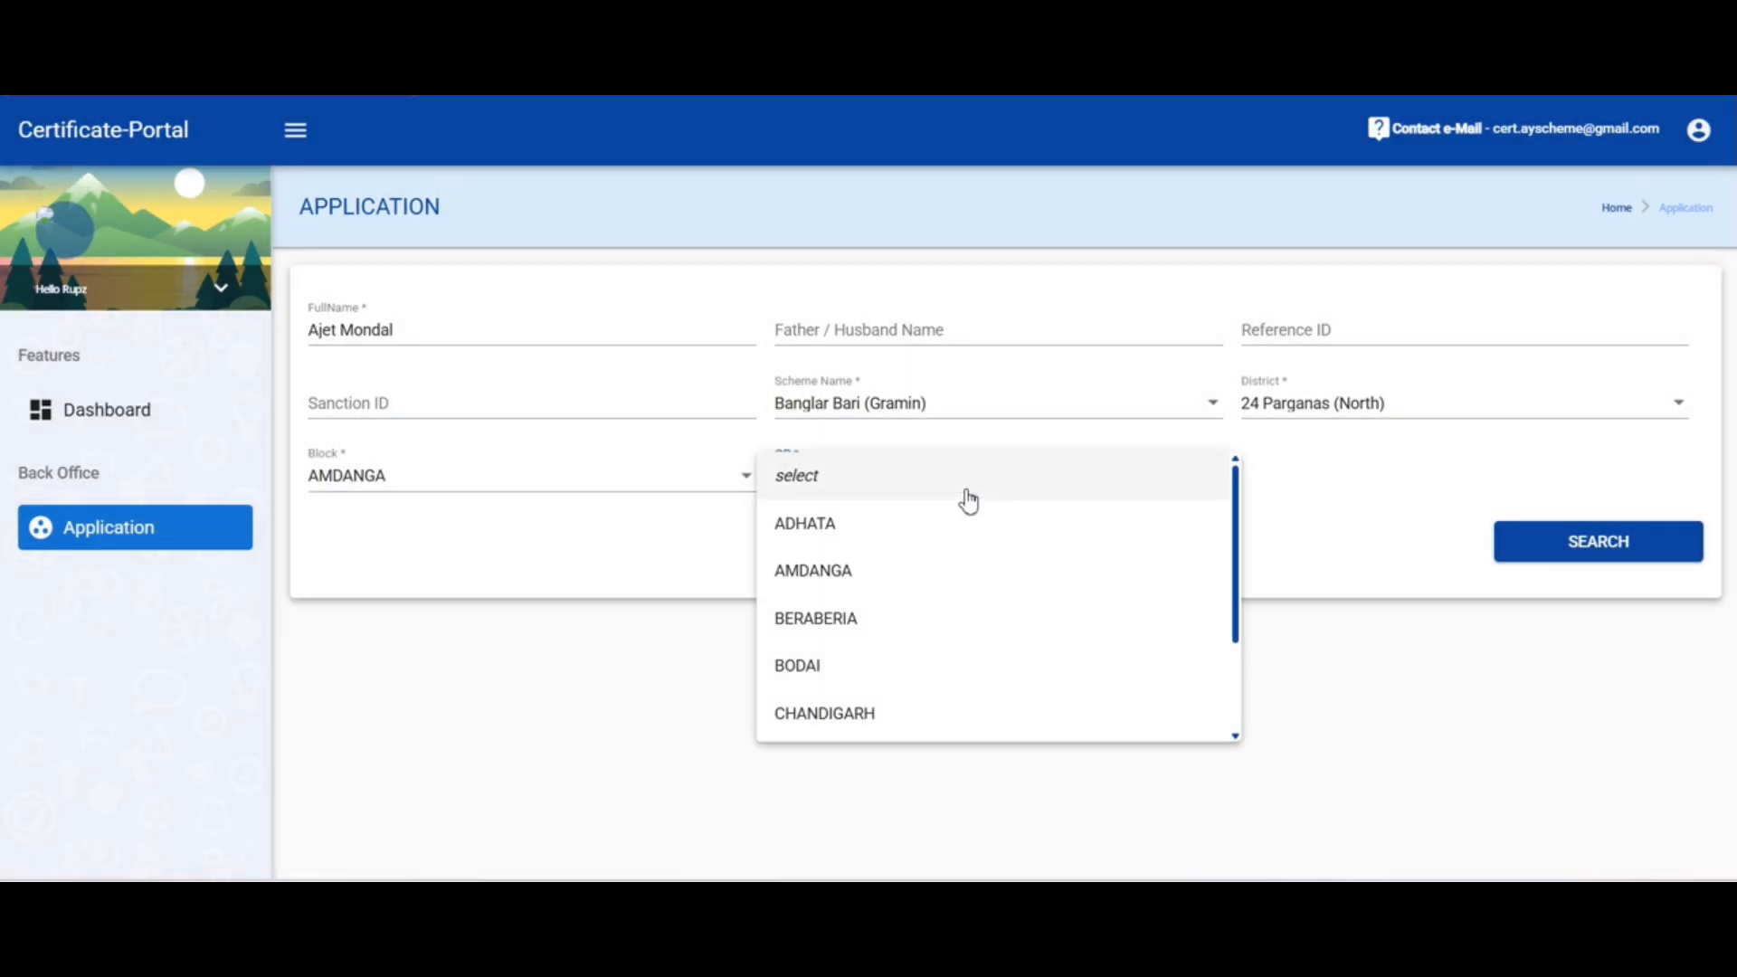
left_click(921, 519)
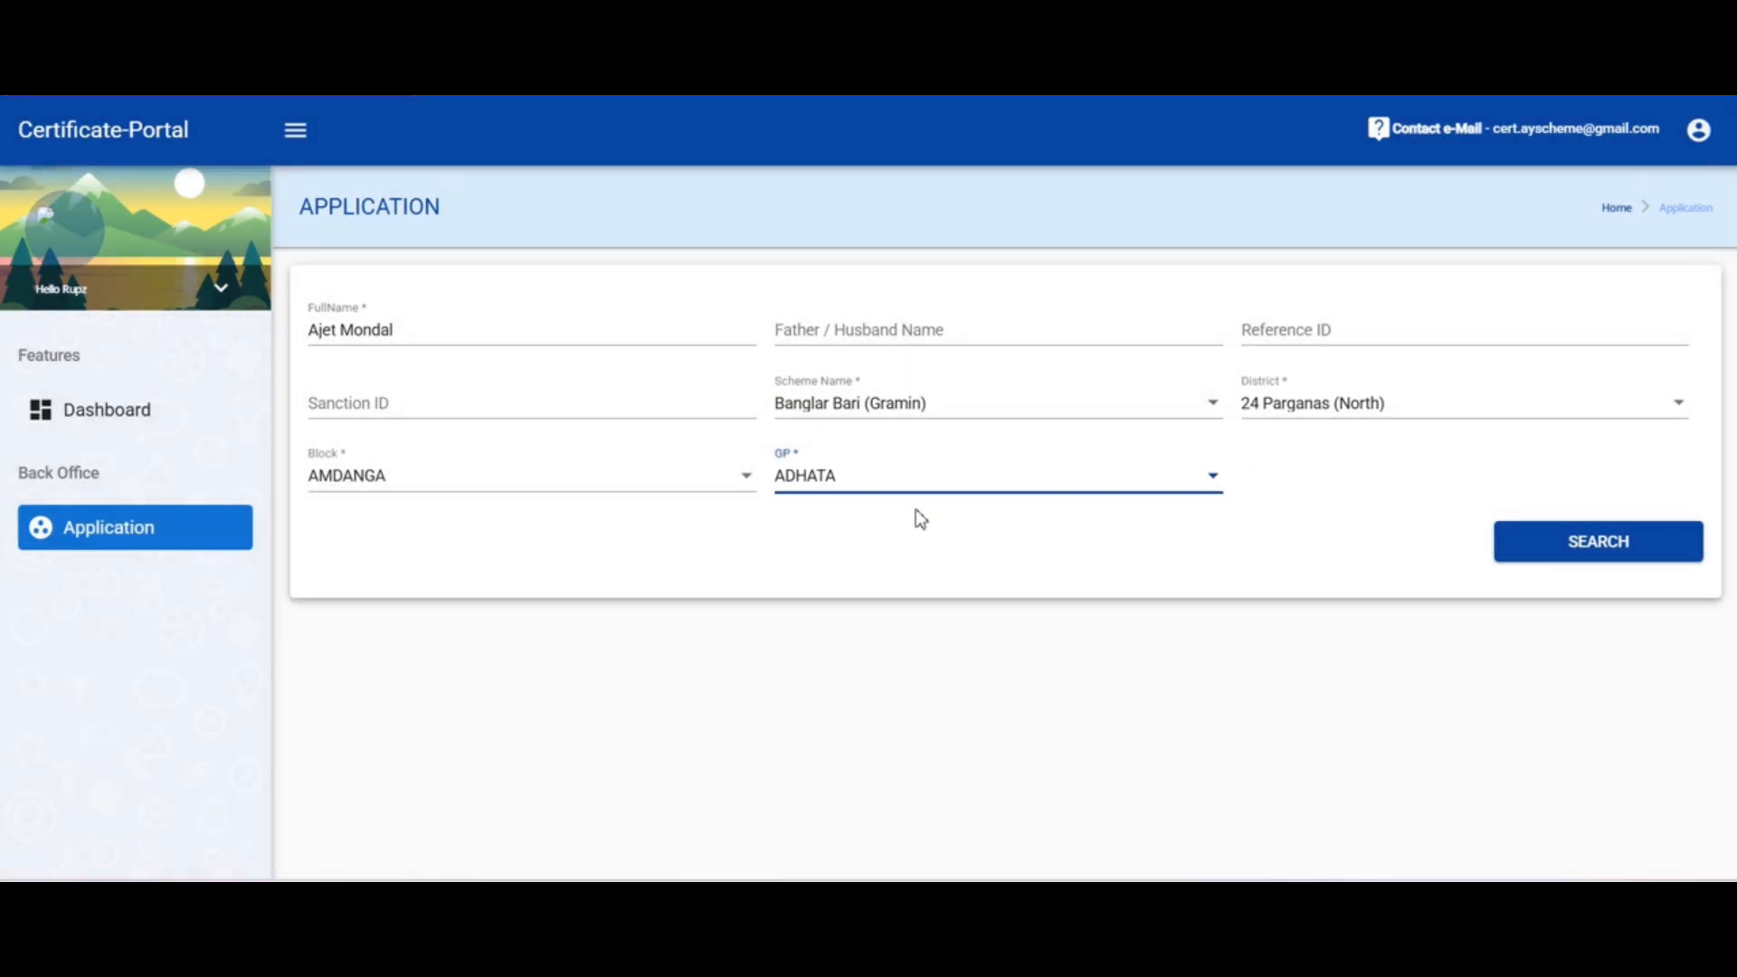
left_click(1619, 558)
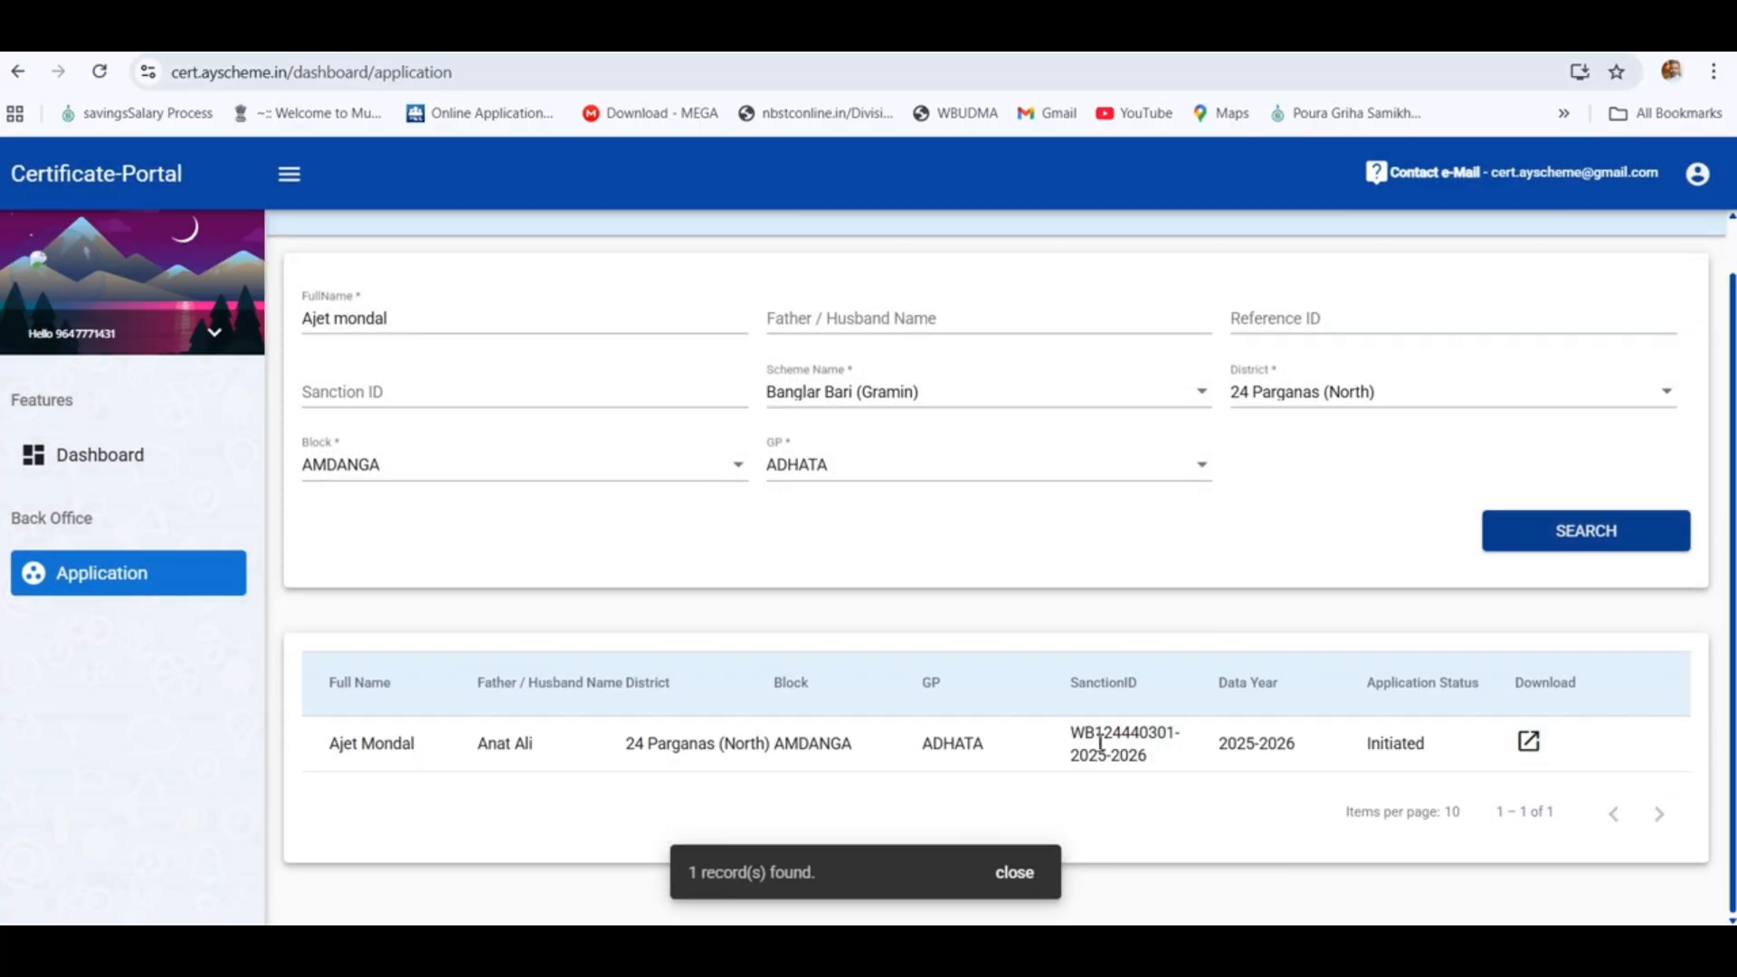
- Map the found application to the profile and scroll its Application Details page
left_click(1528, 743)
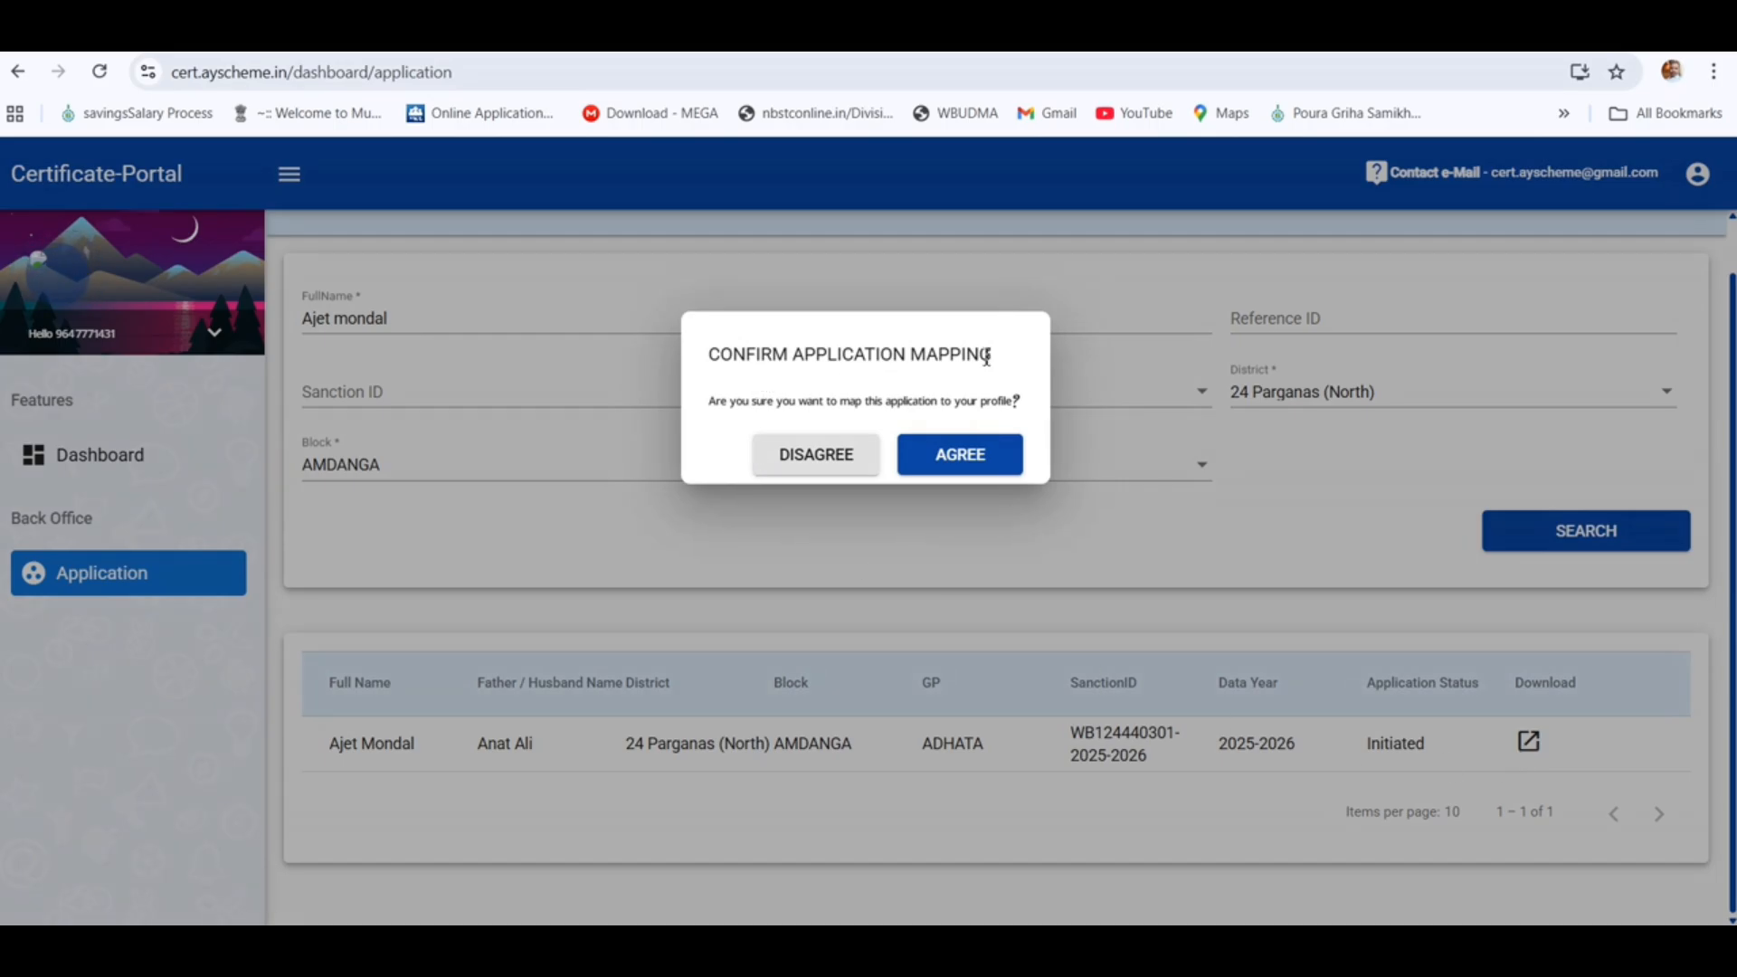
left_click(989, 459)
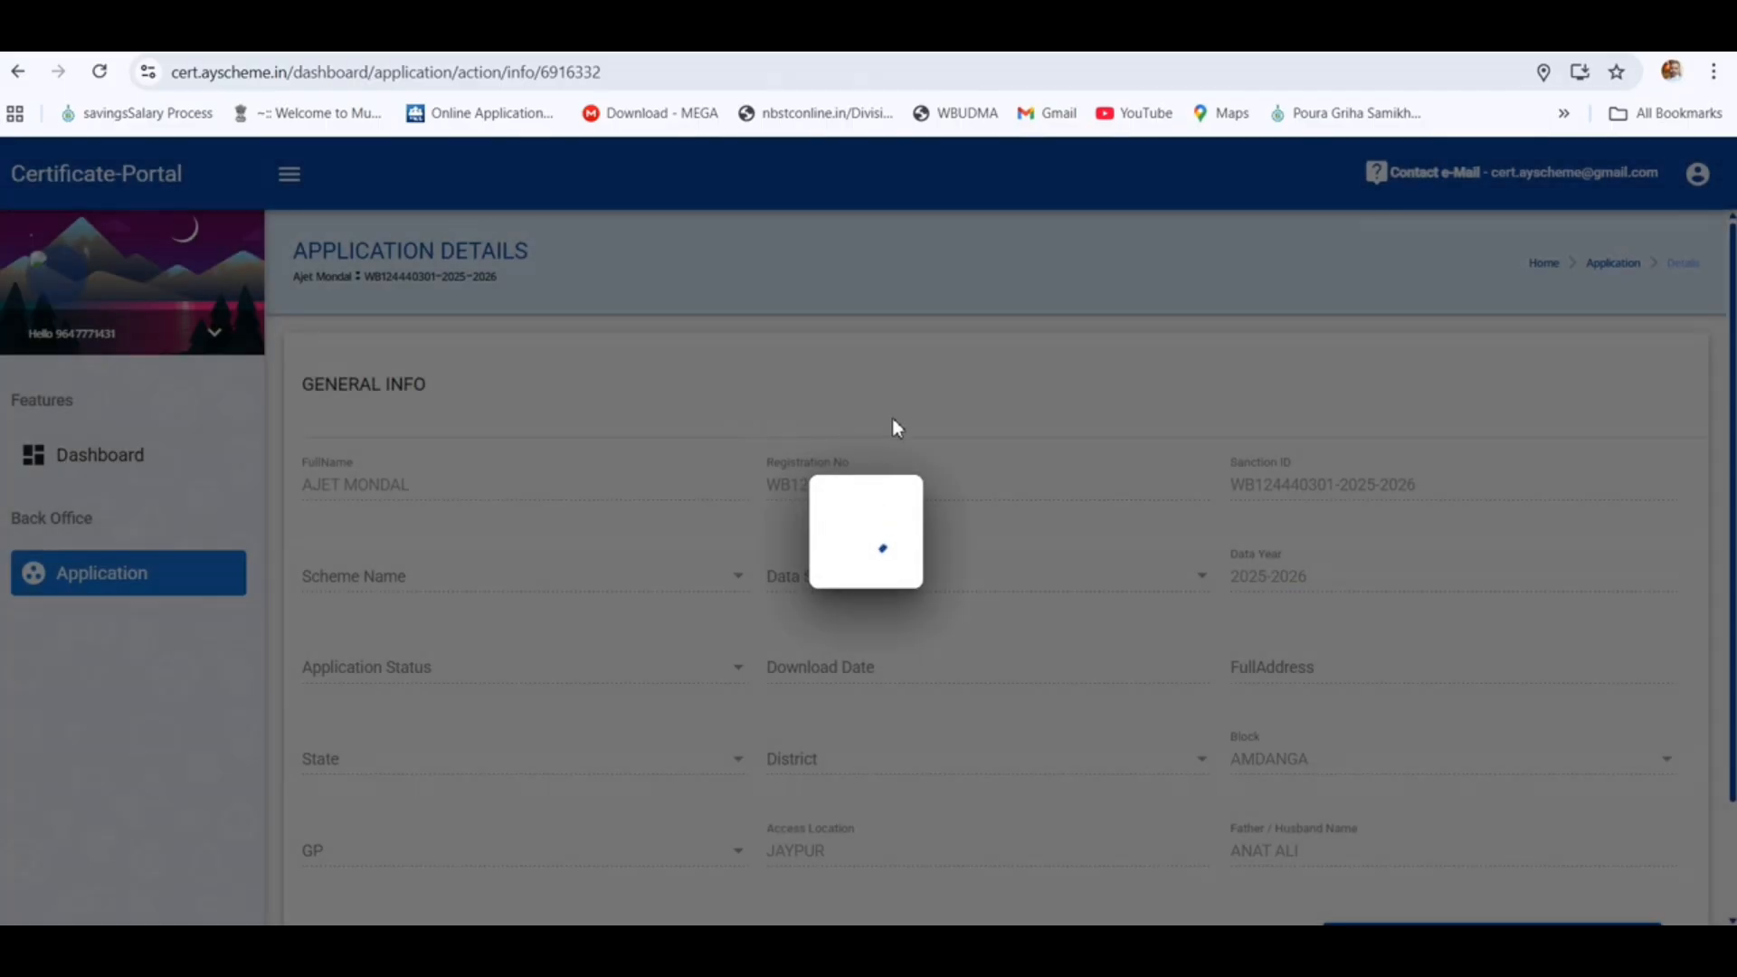
scroll(947, 413, "down", 2)
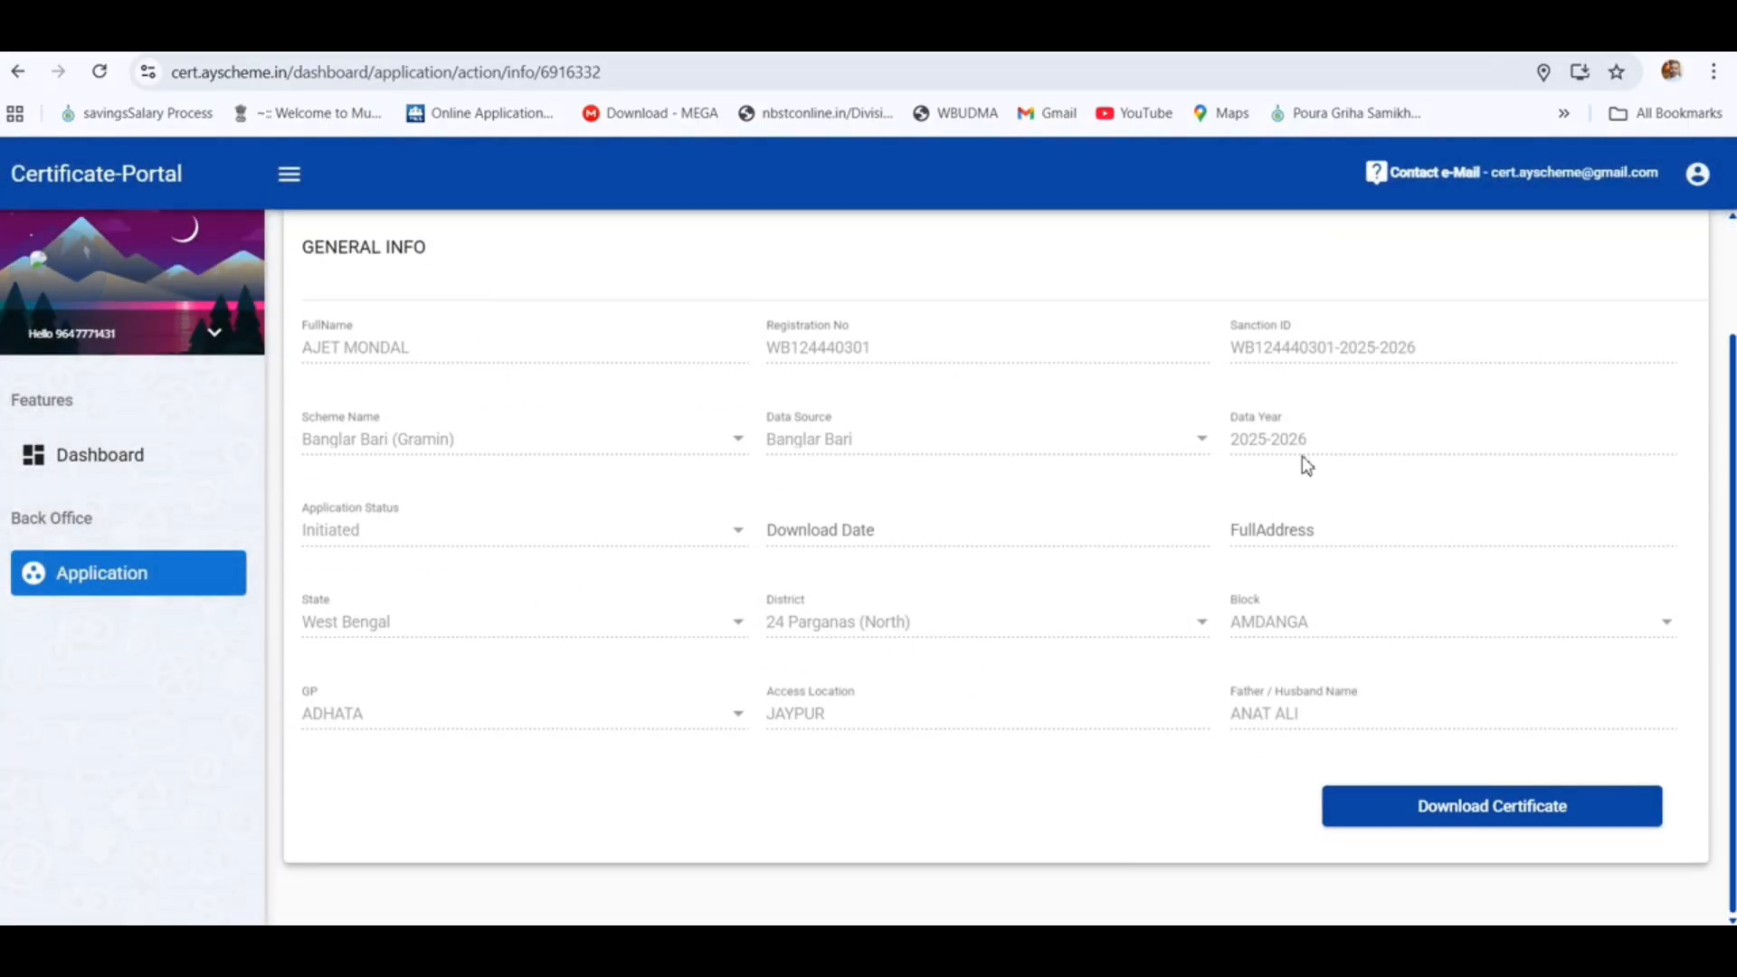
- Download the certificate PDF after agreeing to the two-certificate limit, then return to the Dashboard
left_click(1496, 819)
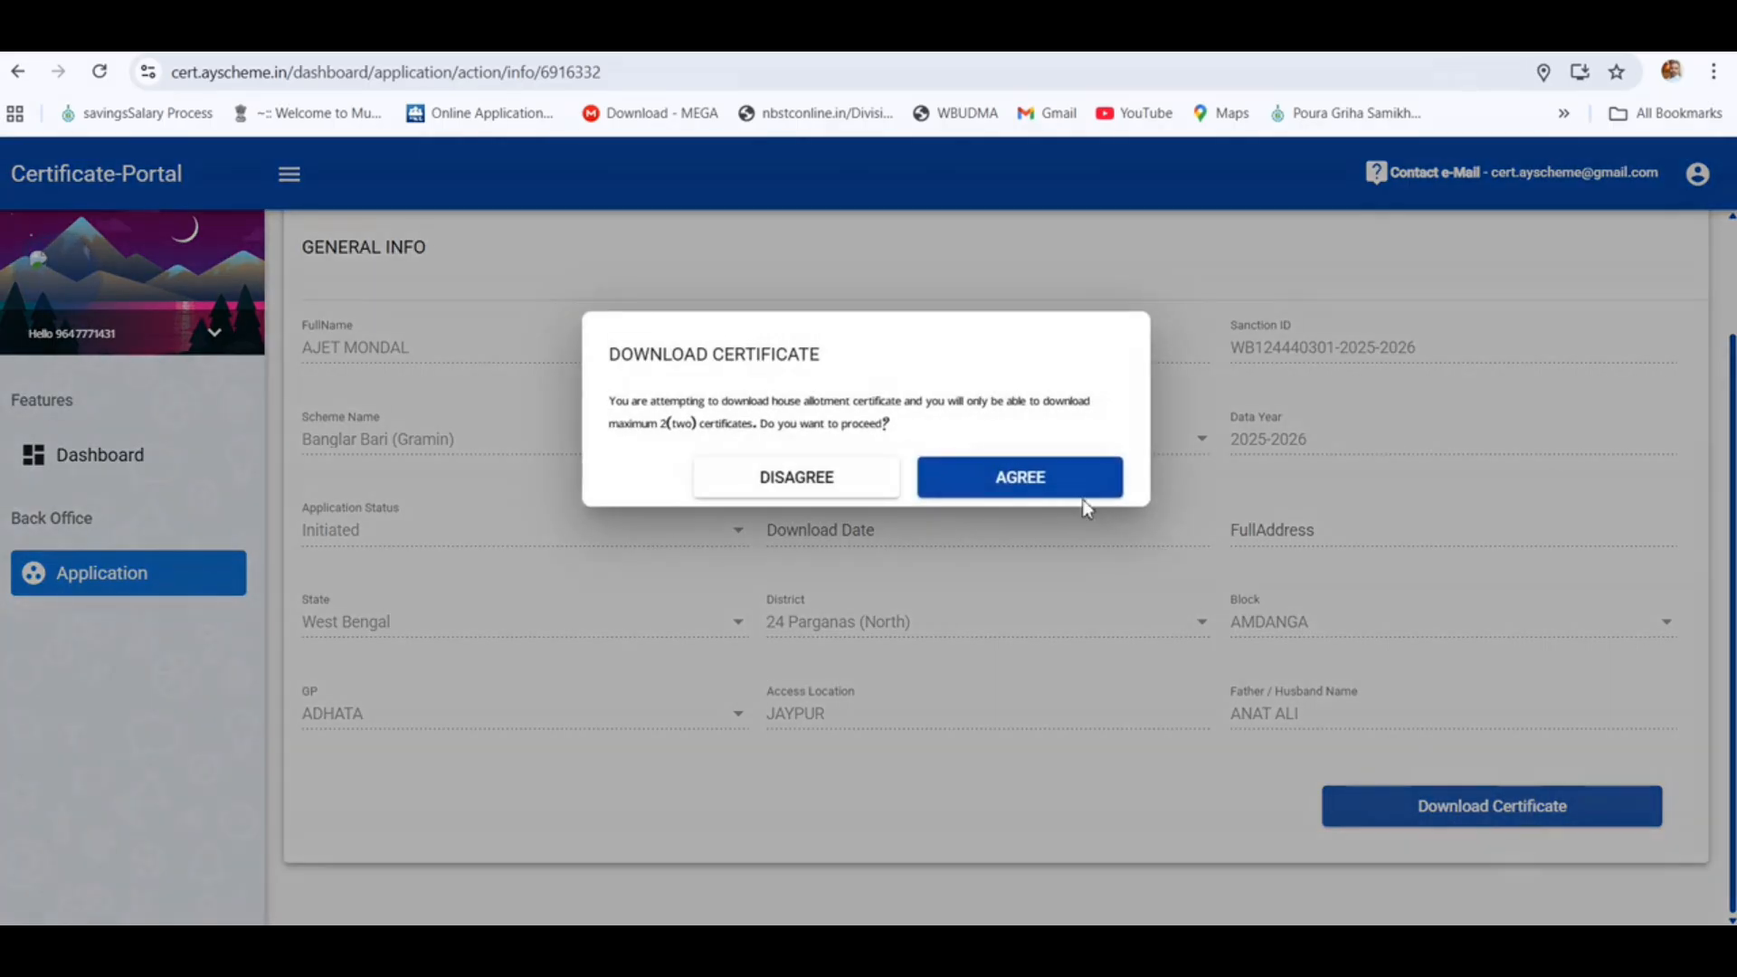
left_click(1028, 478)
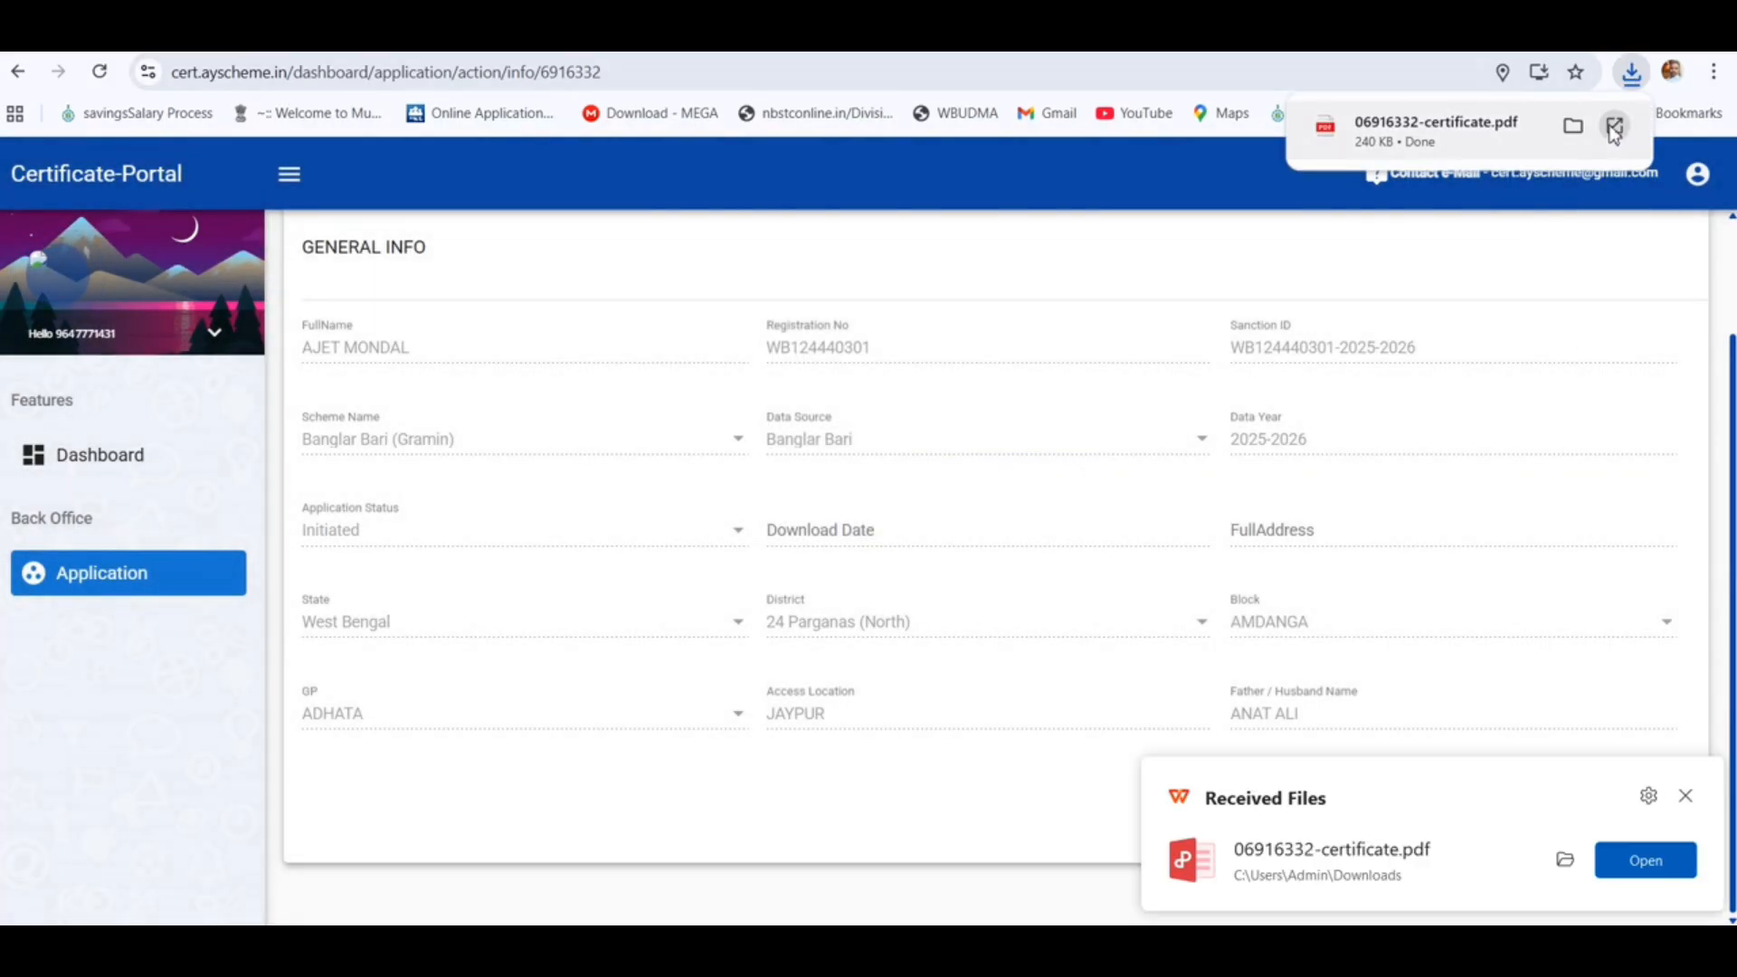
left_click(1610, 124)
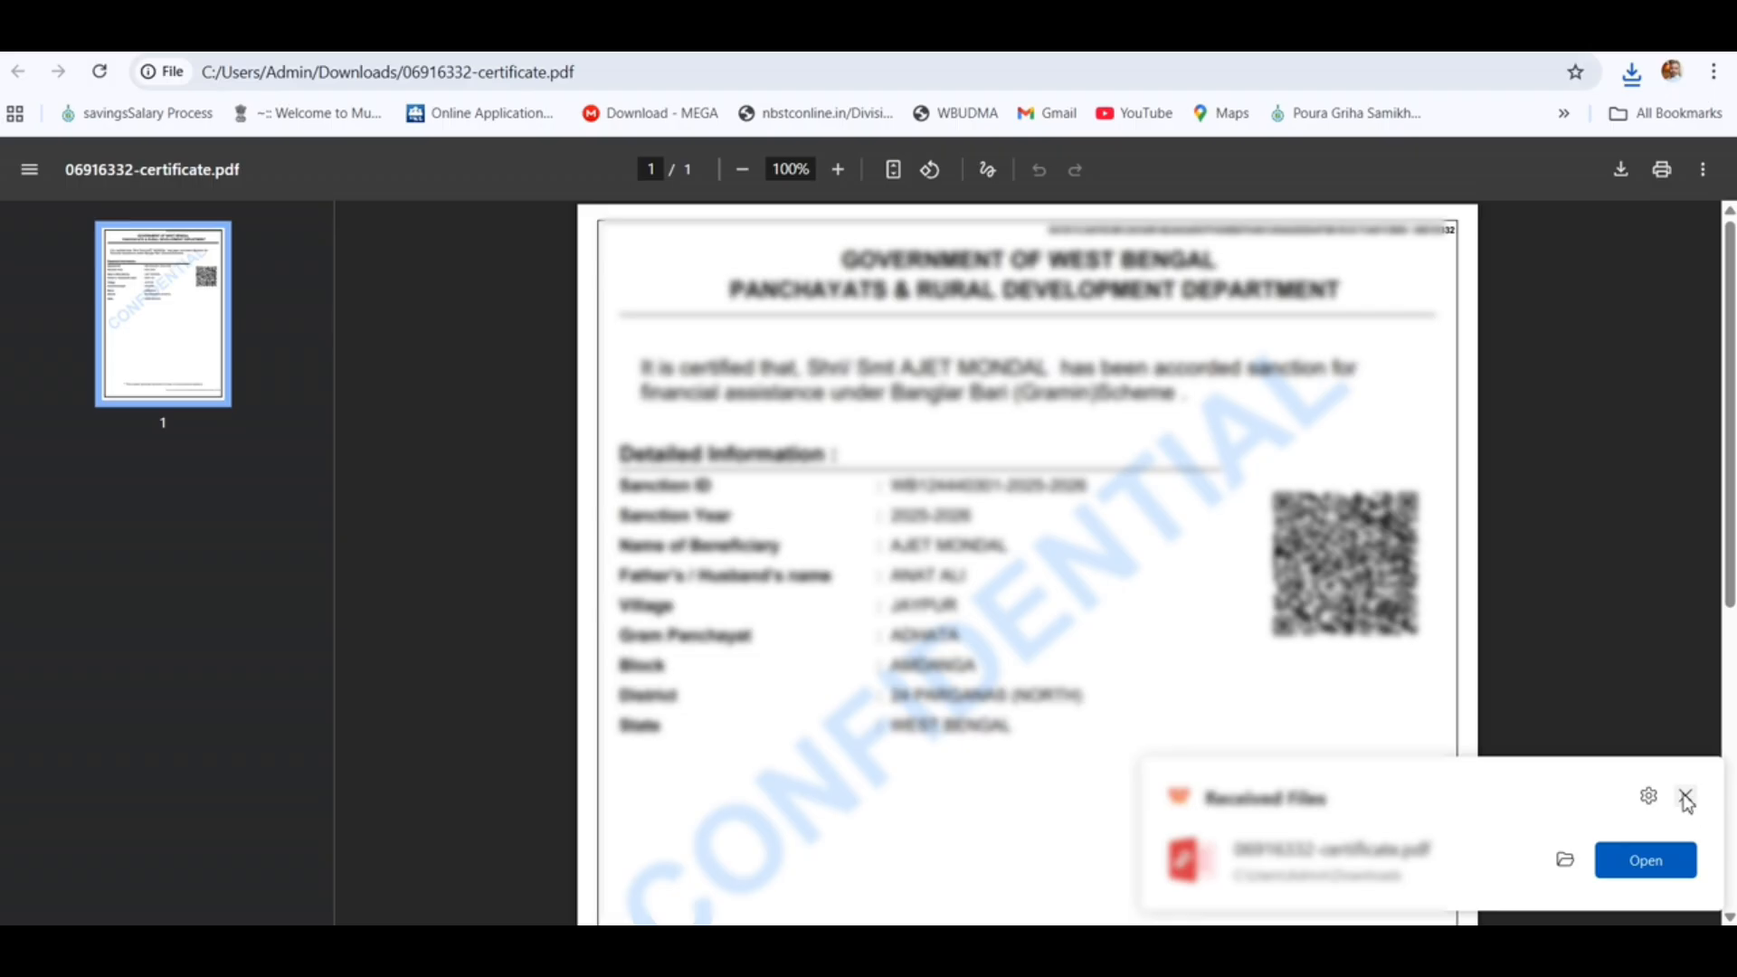
left_click(1686, 797)
left_click(832, 34)
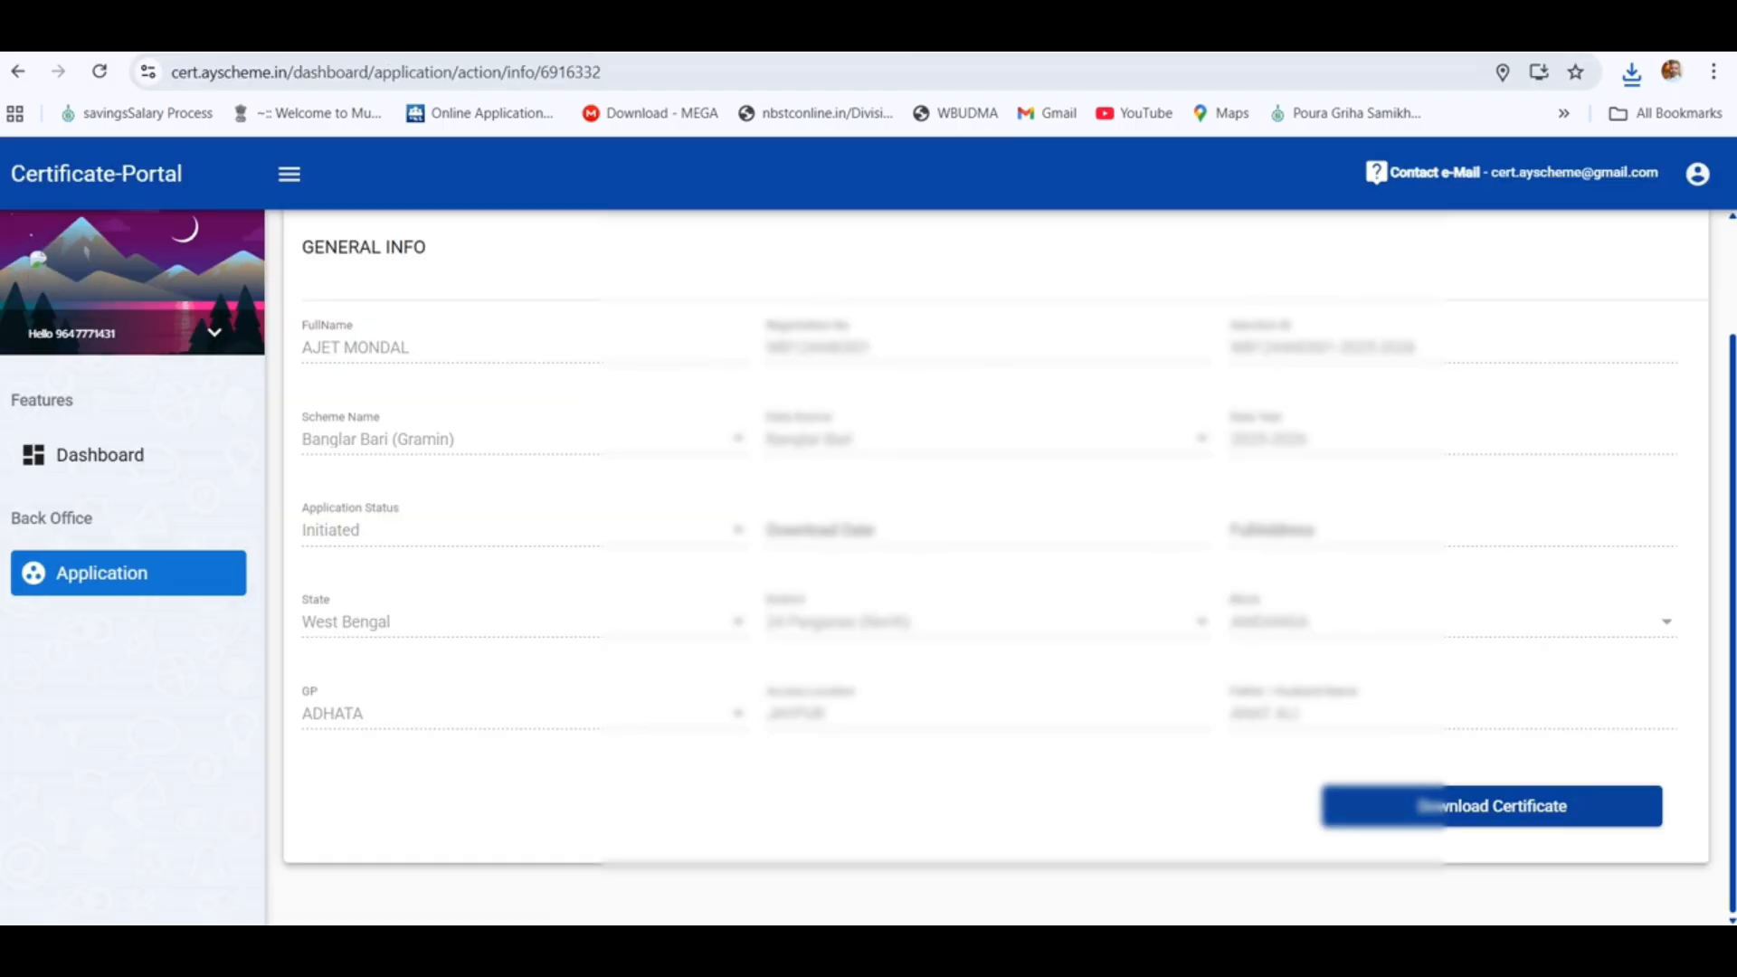
left_click(177, 470)
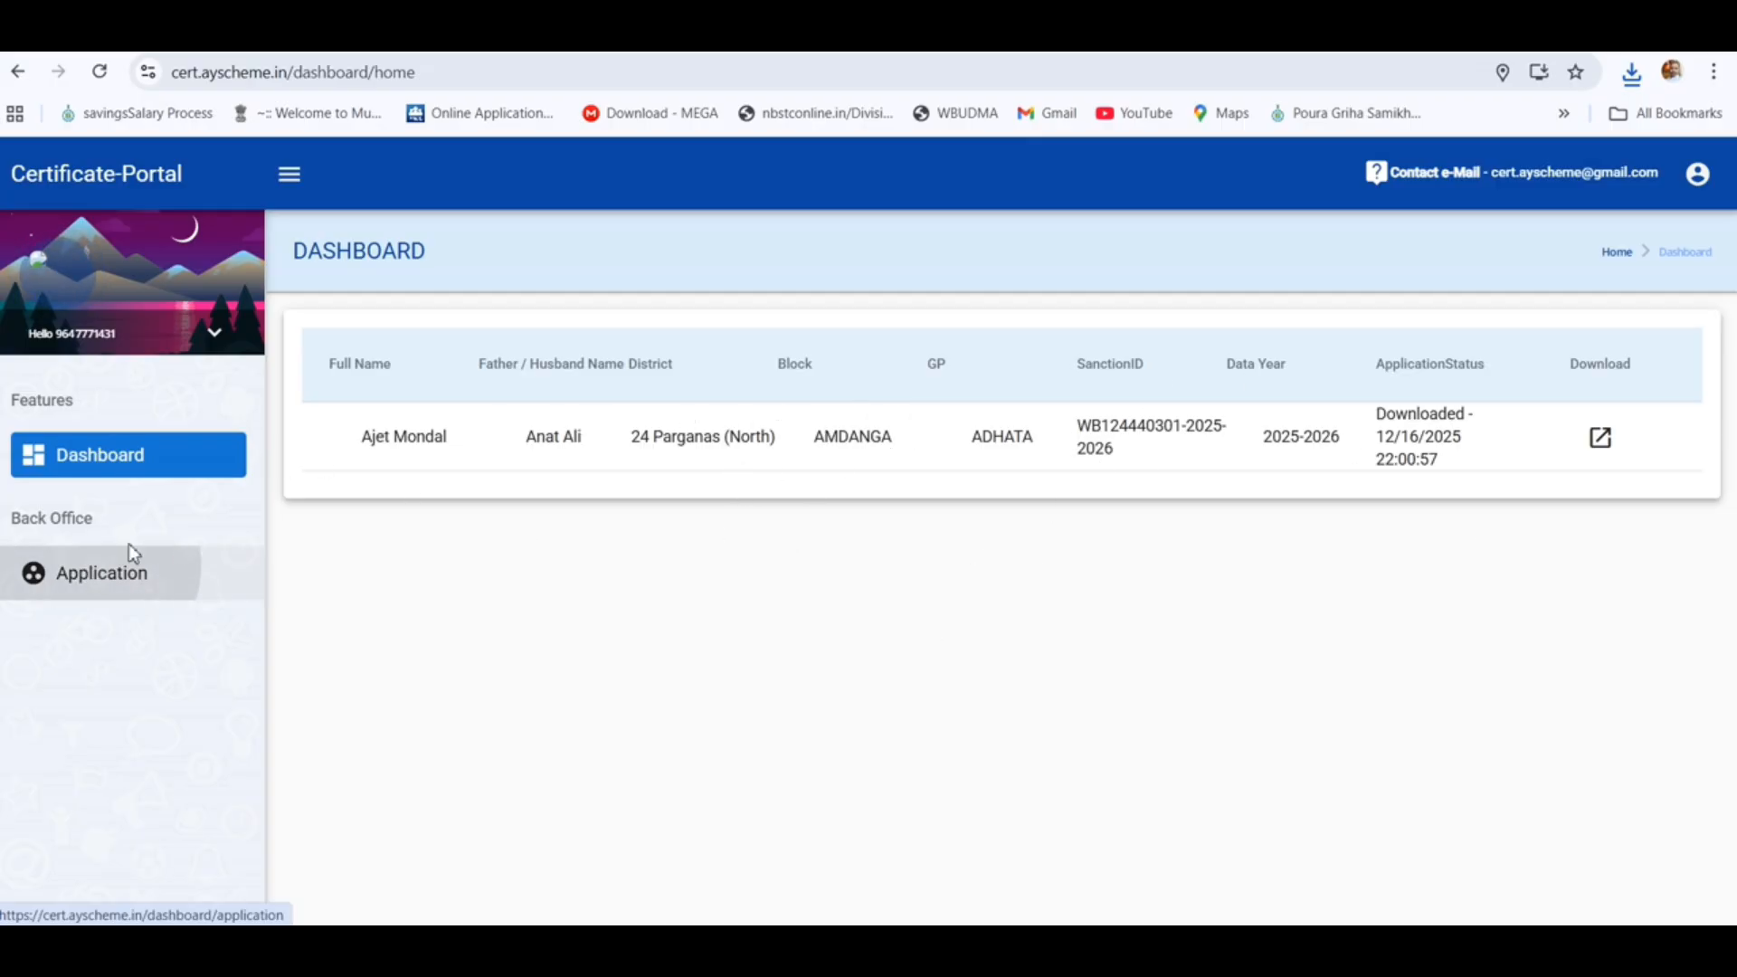
- Search applications by the second beneficiary's full name in 24 Parganas (North), AMDANGA, ADHATA
left_click(86, 584)
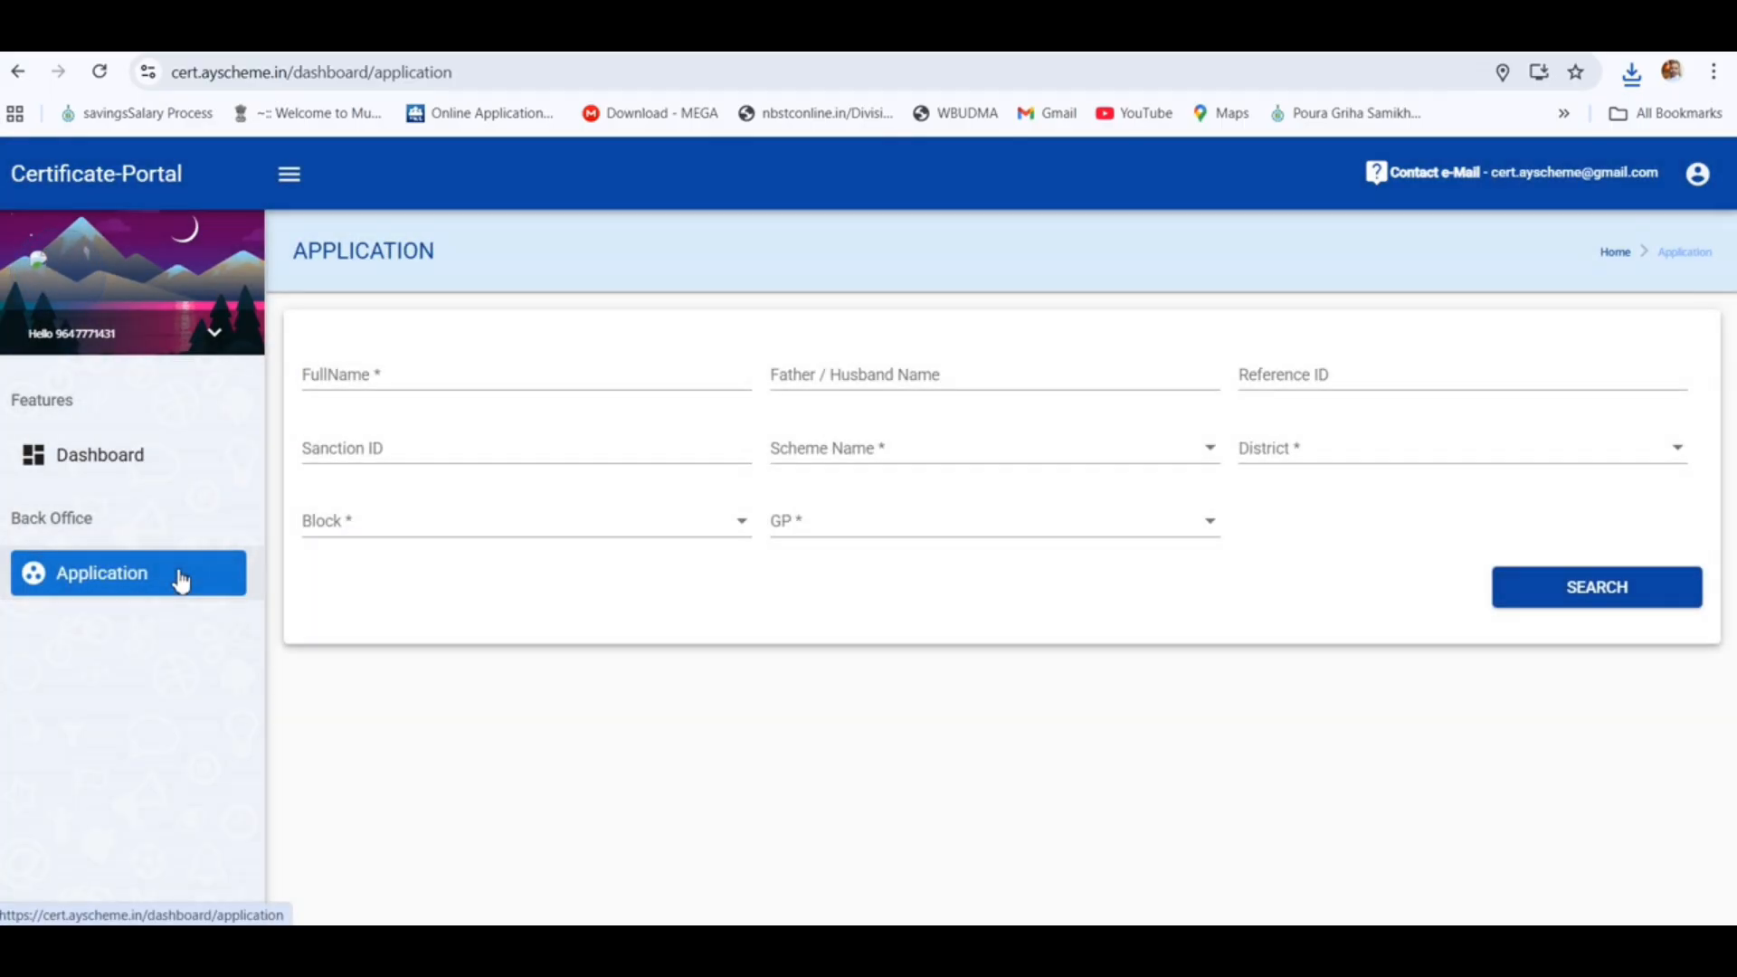
left_click(452, 374)
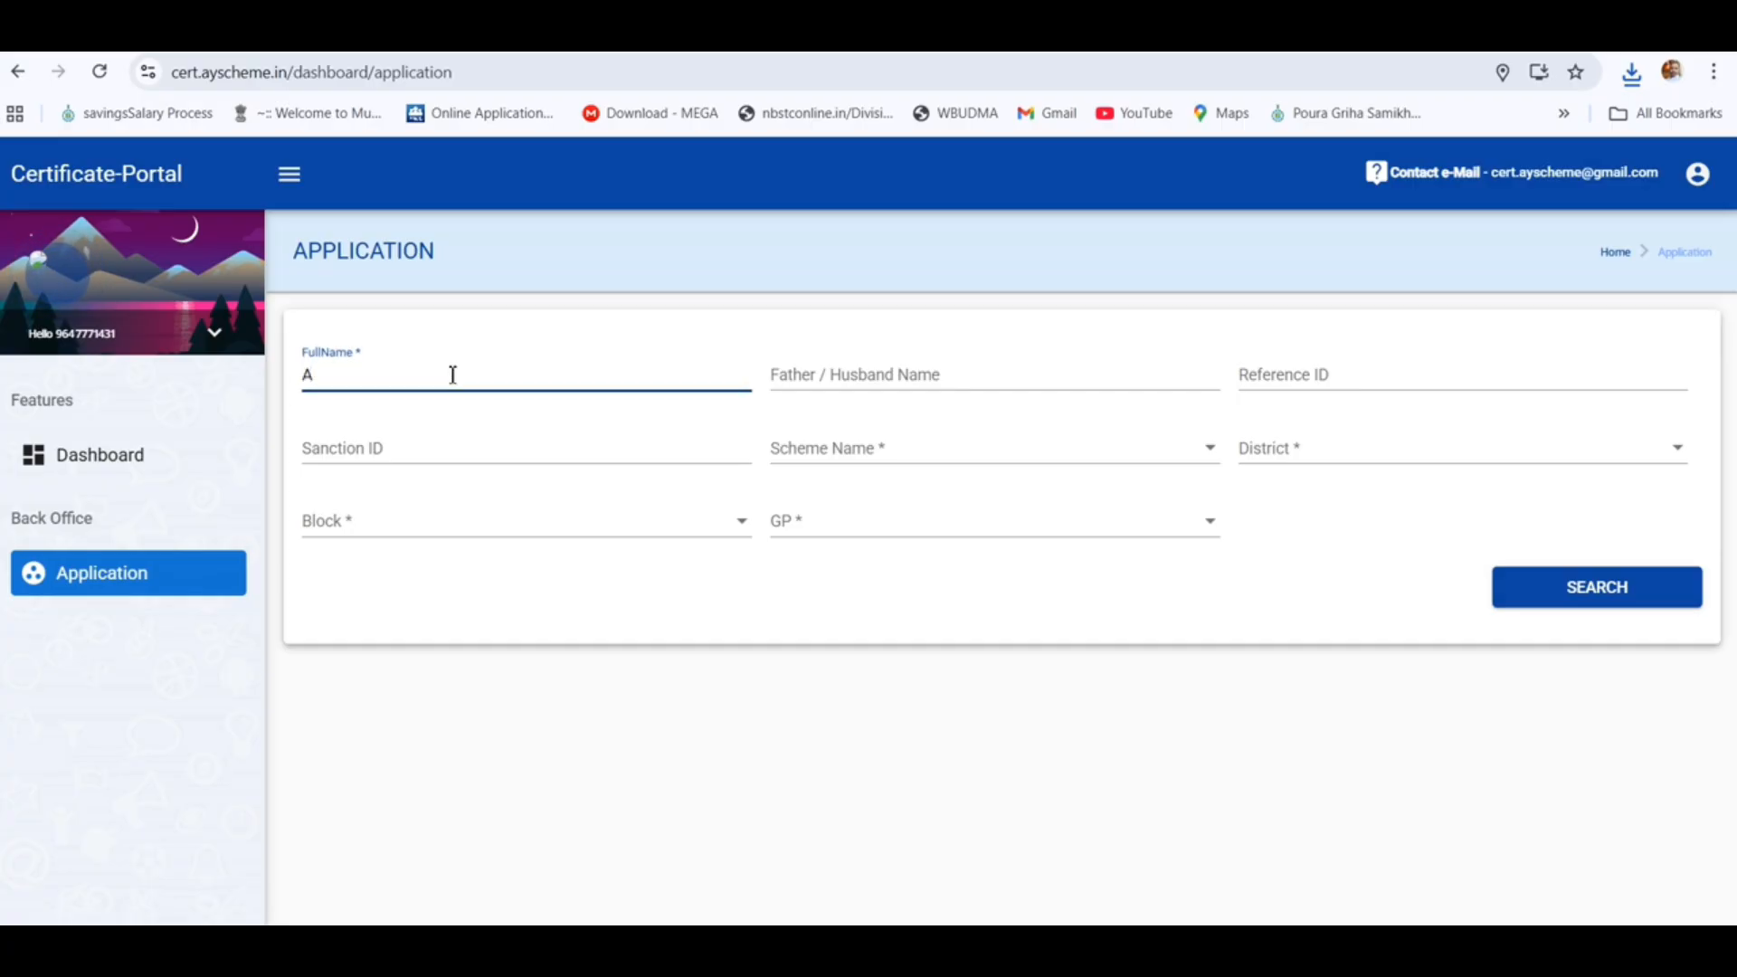
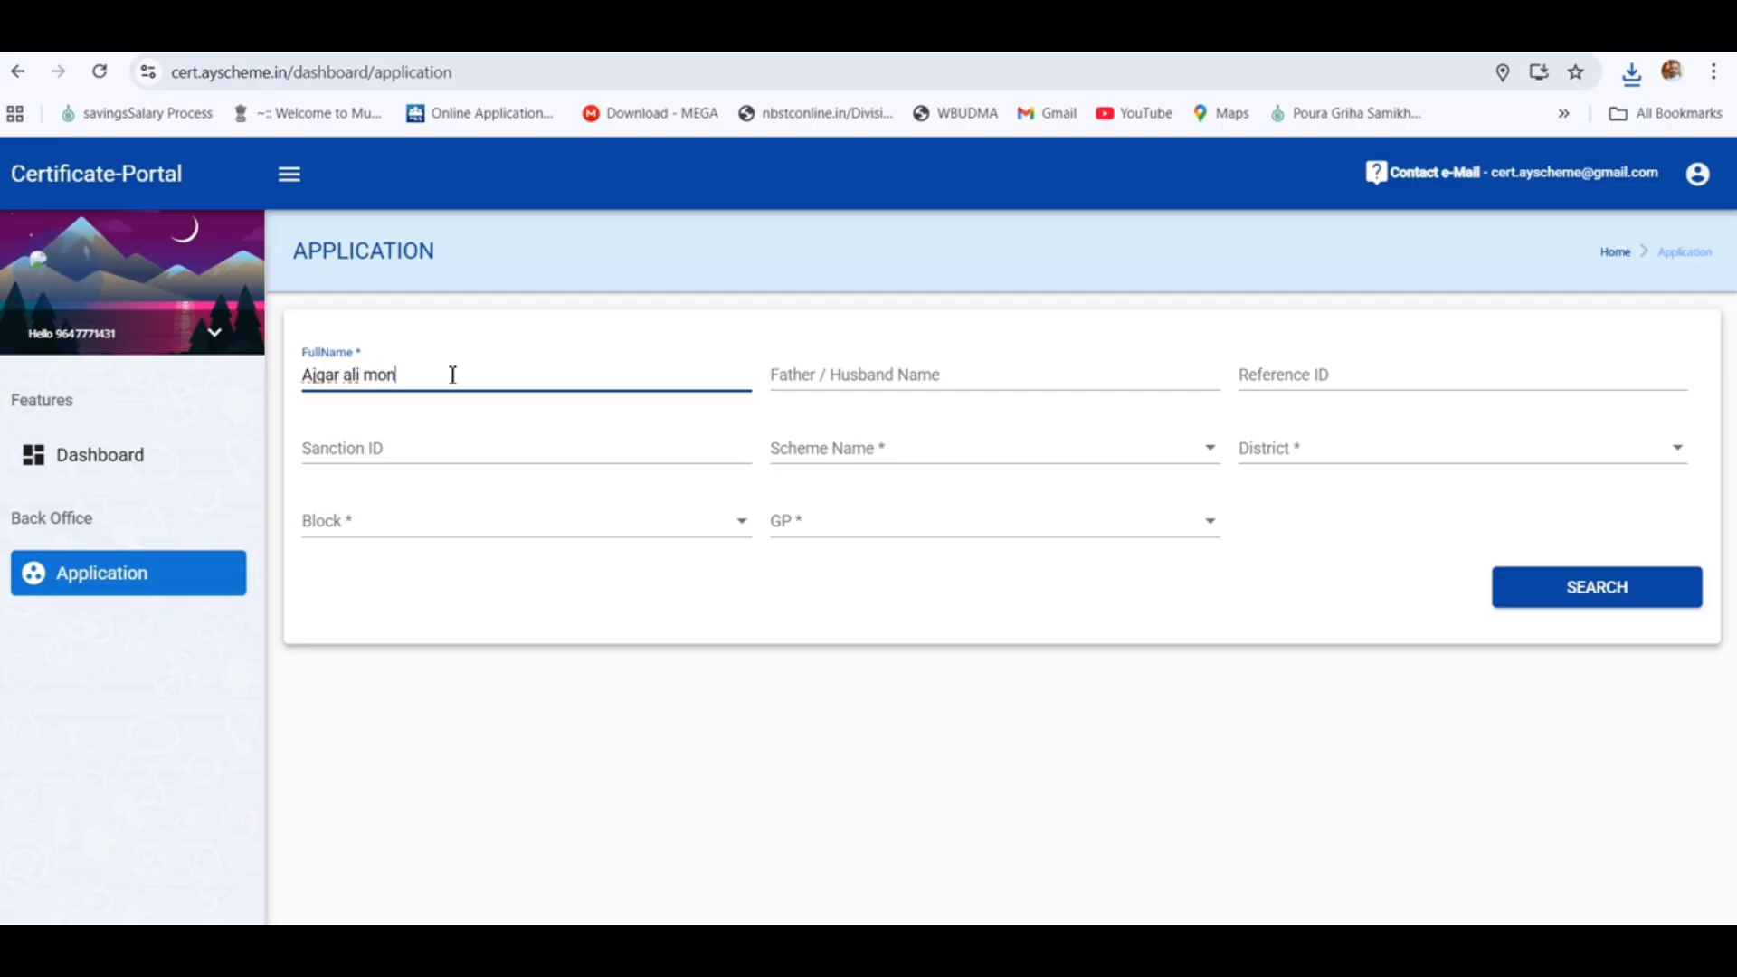
left_click(1365, 446)
left_click(1338, 496)
left_click(622, 532)
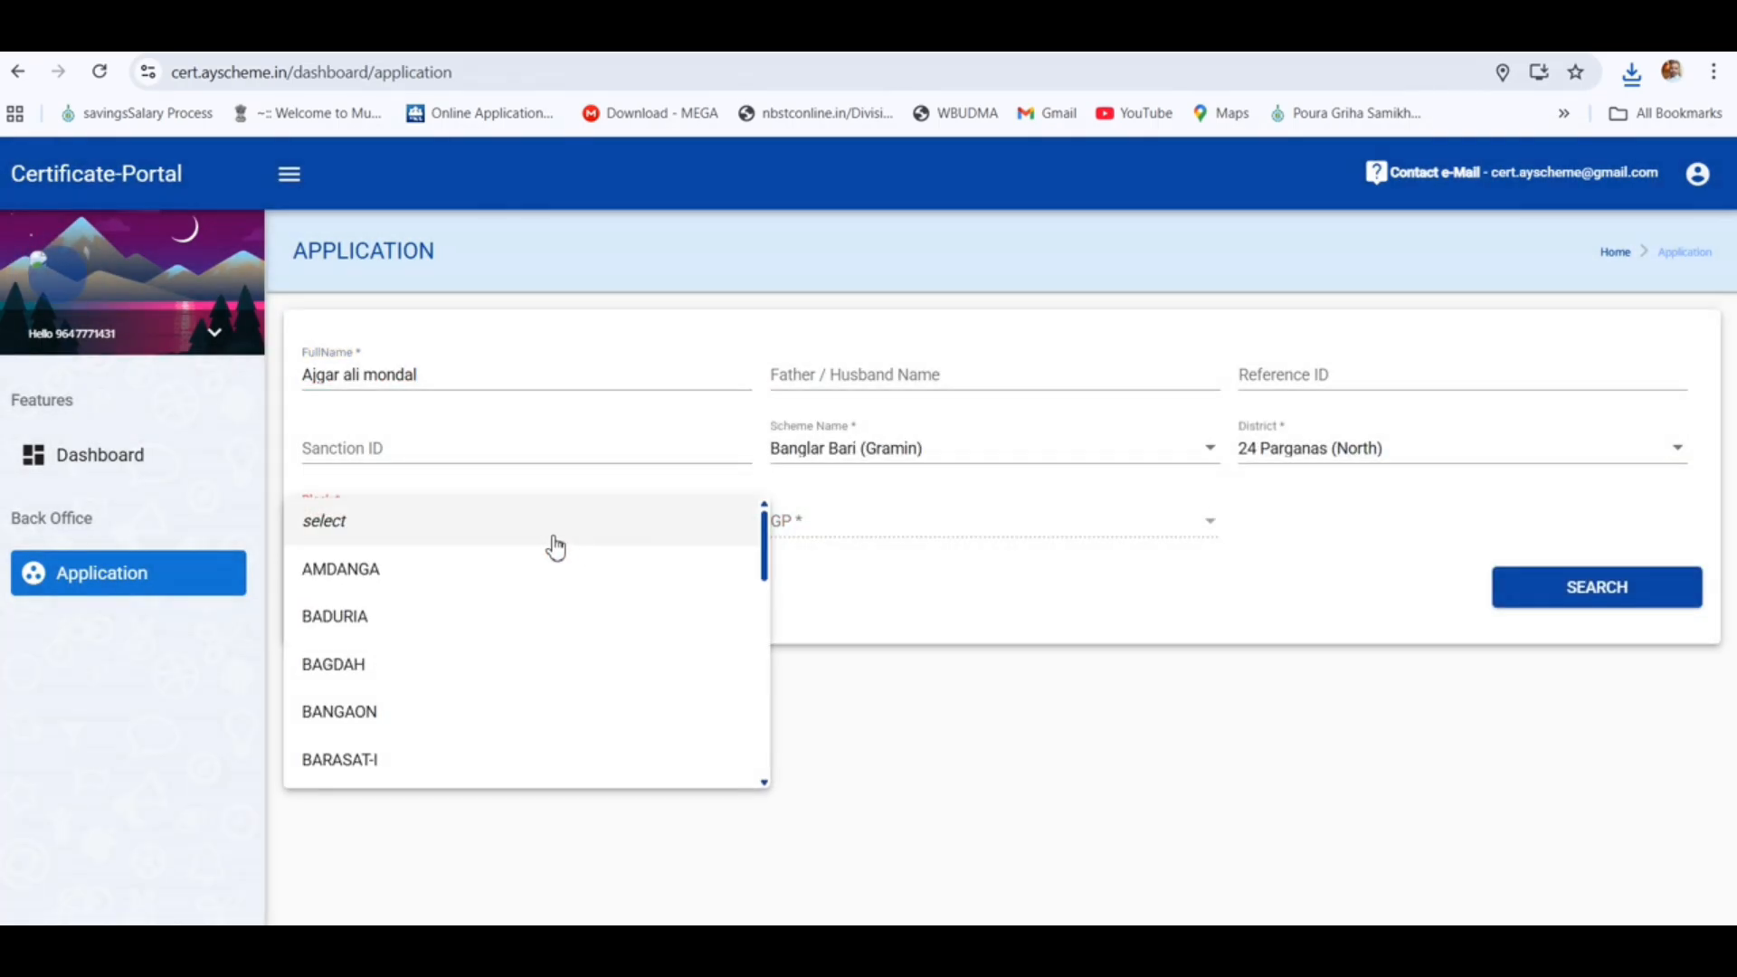
left_click(648, 562)
left_click(860, 523)
left_click(876, 583)
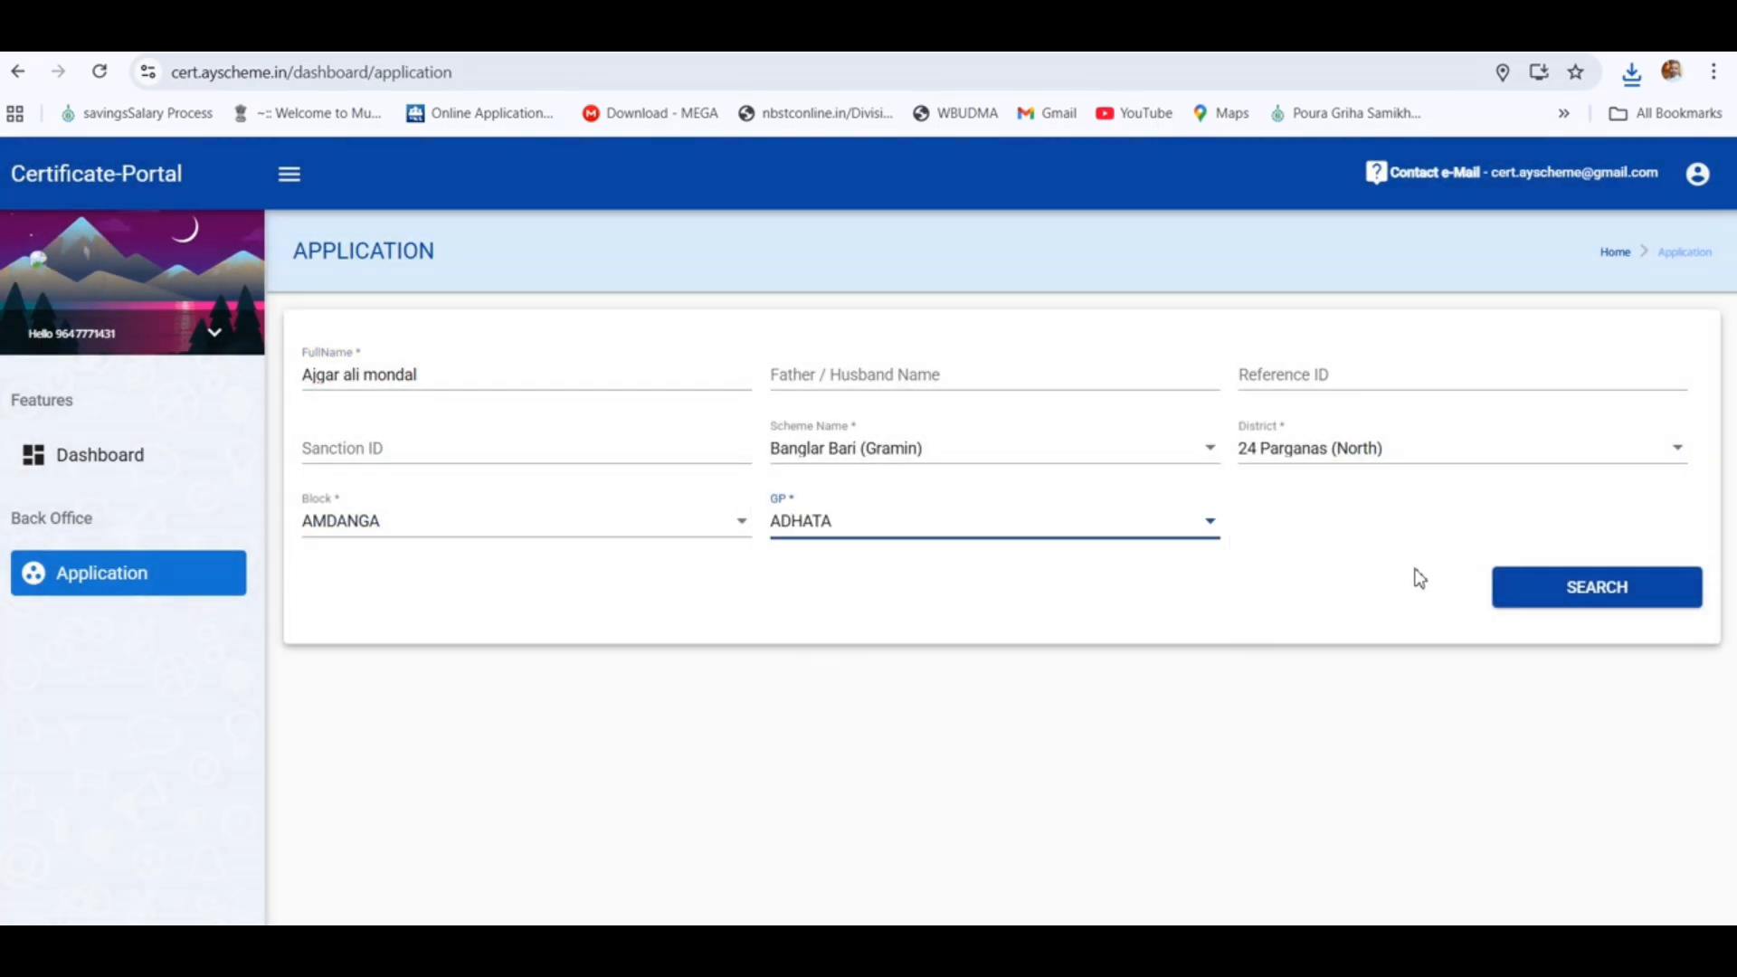
left_click(1563, 587)
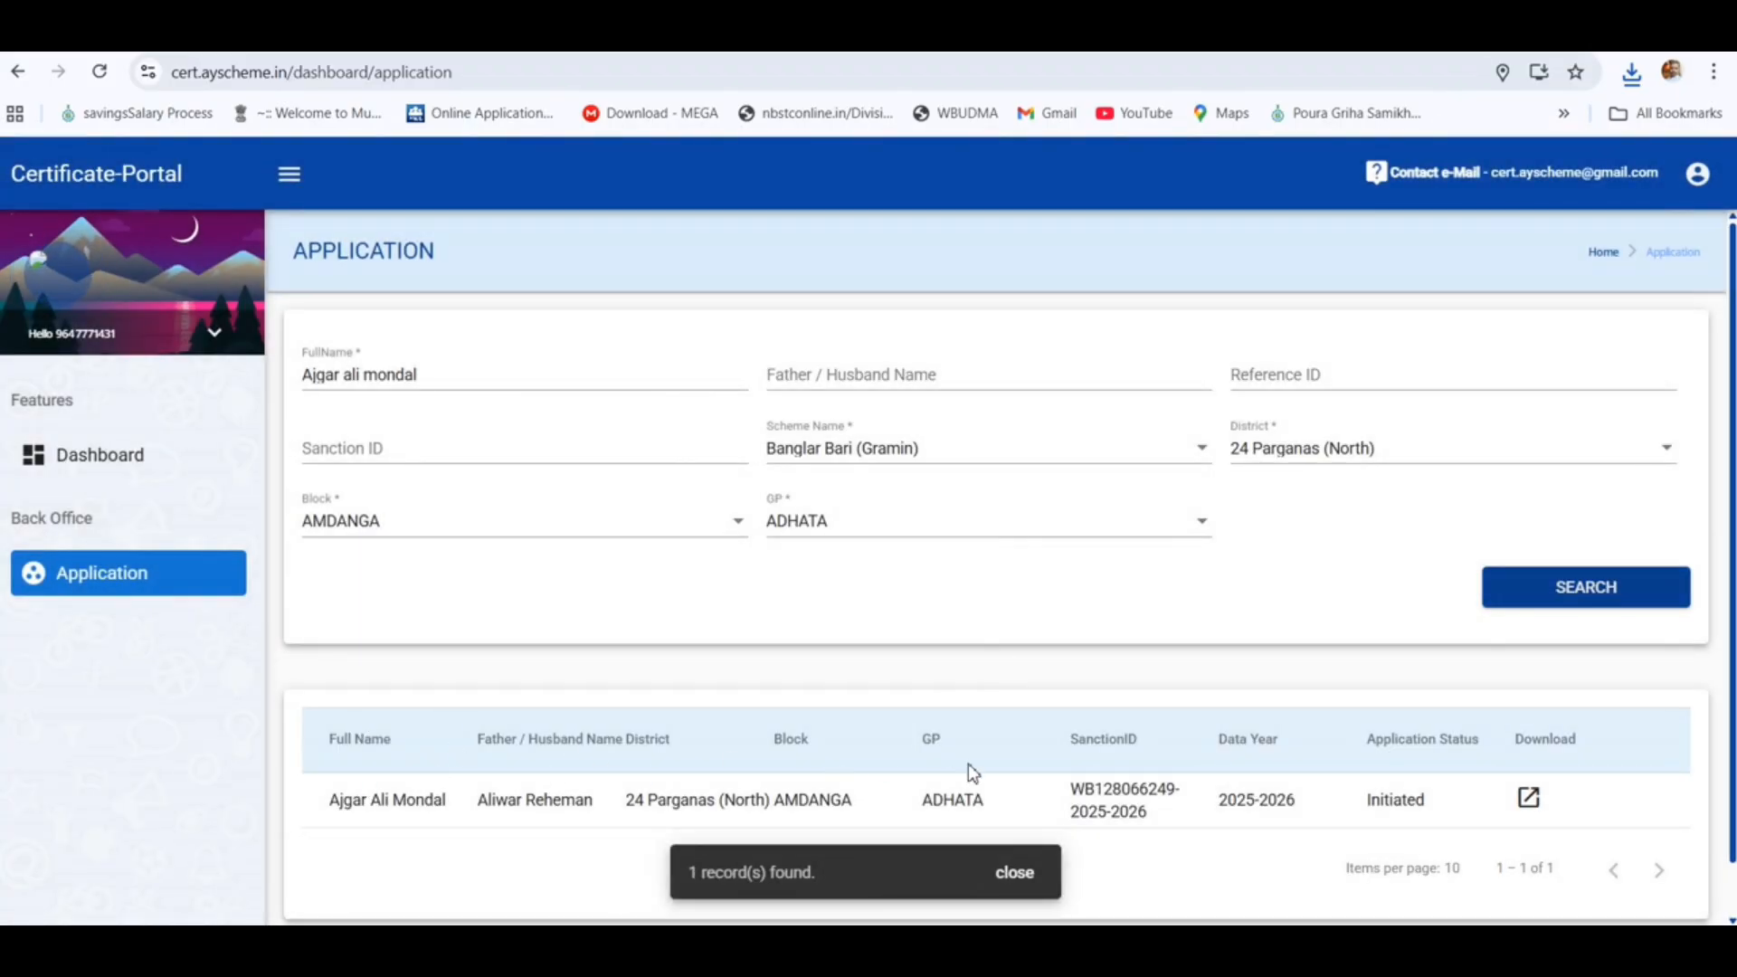
- Map the second application to the profile and request its certificate download
left_click(1528, 797)
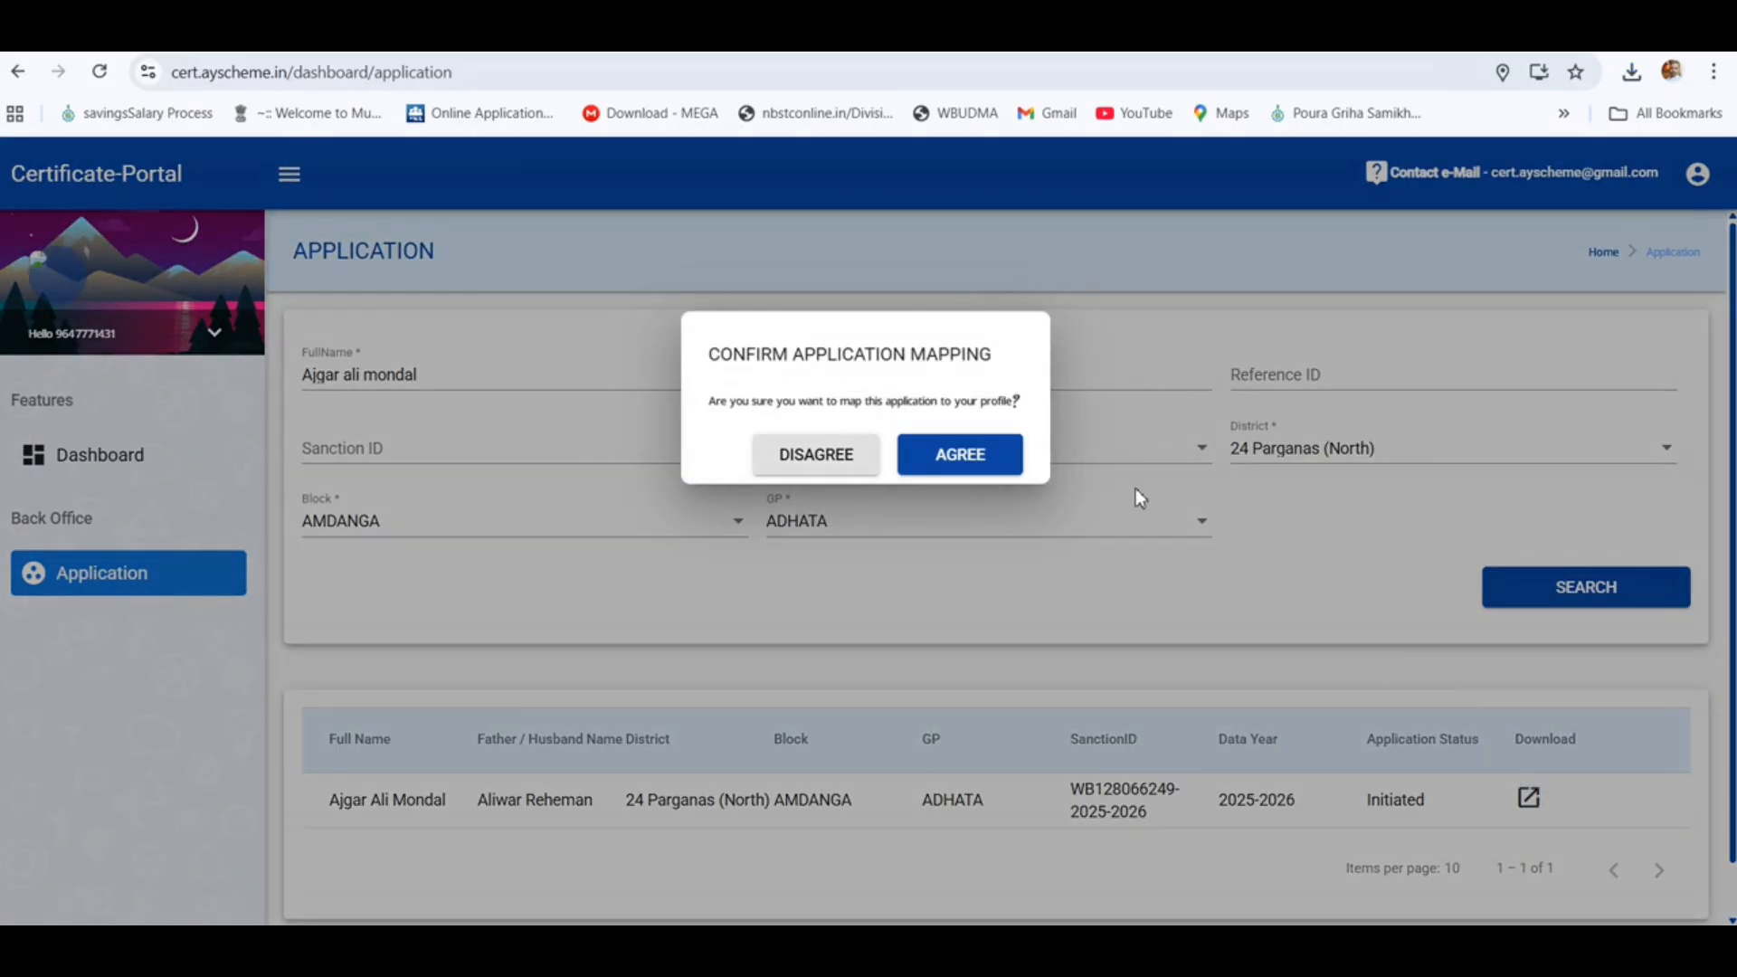
left_click(950, 455)
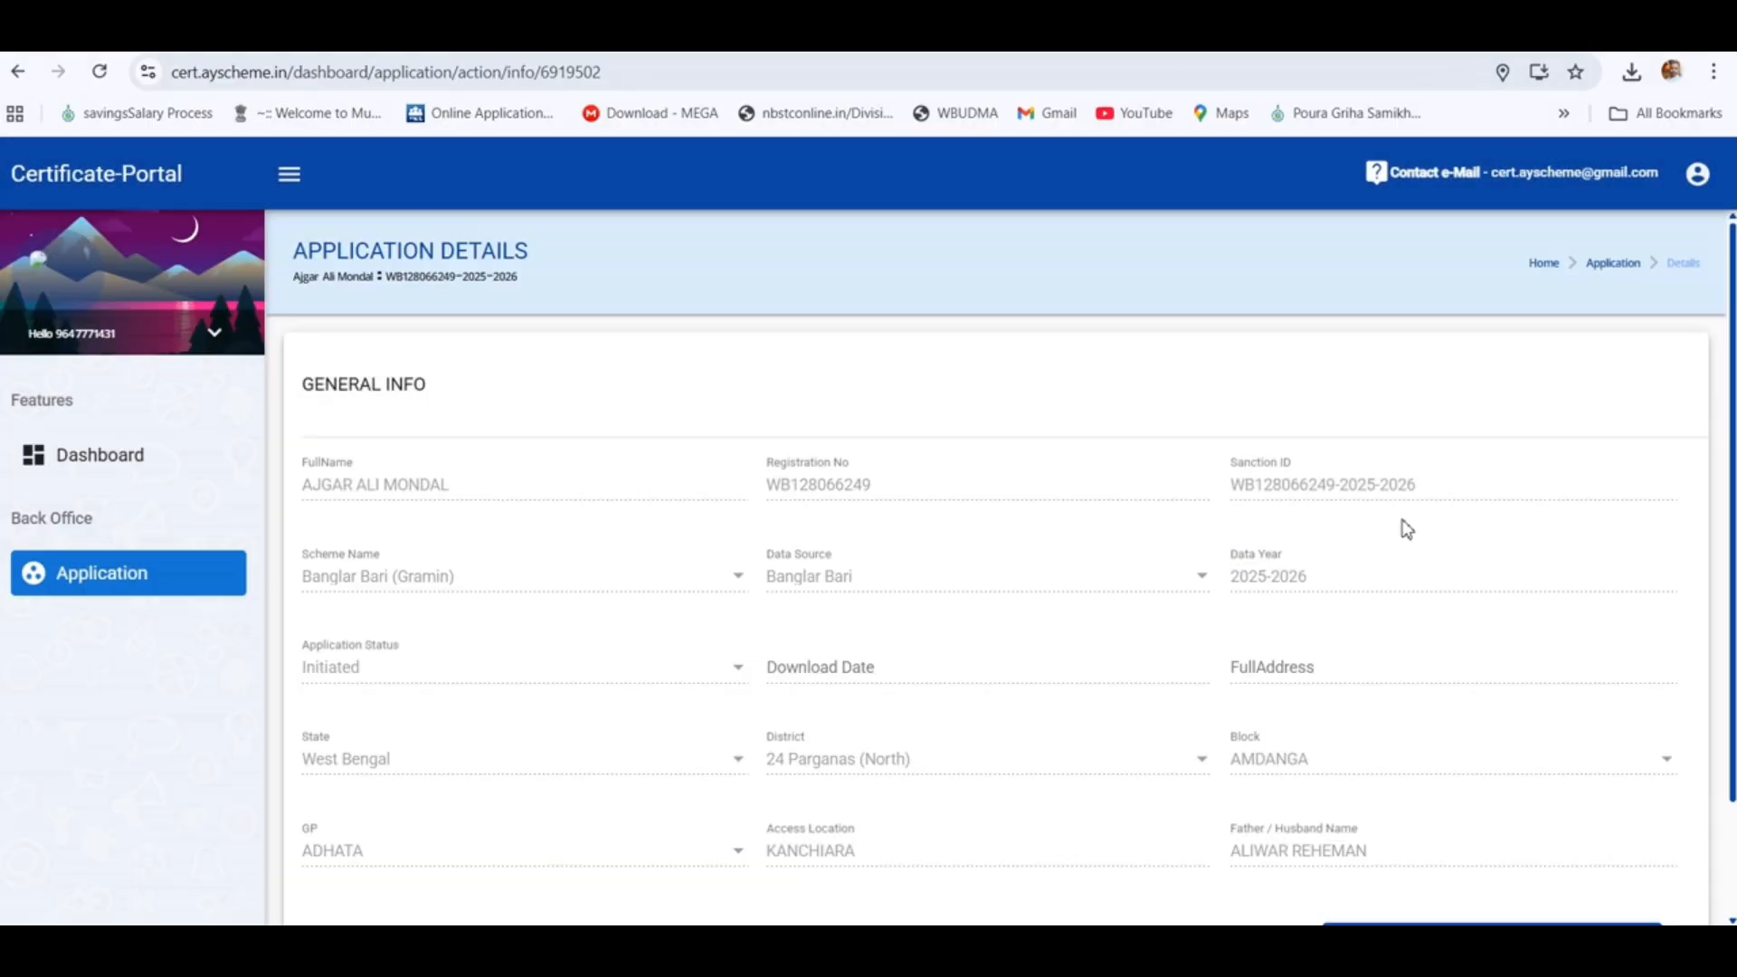
scroll(1407, 529, "down", 2)
left_click(1544, 814)
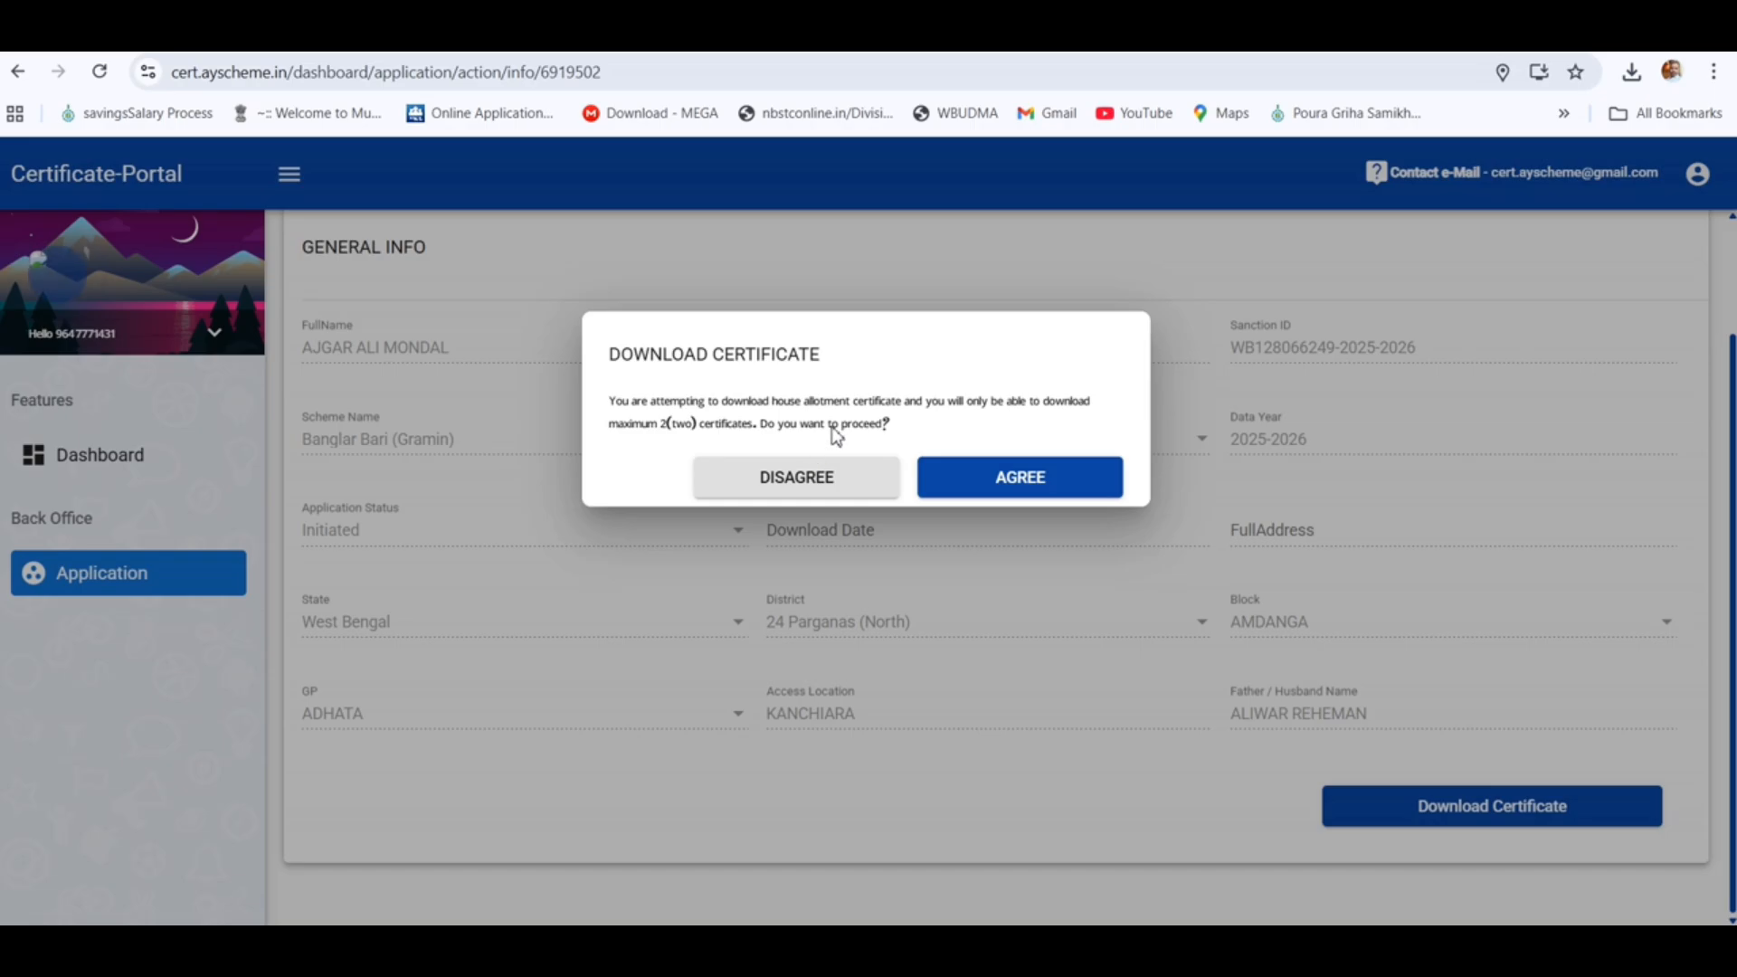
- Agree to download the second house allotment certificate and open its PDF from recent downloads
left_click(1038, 490)
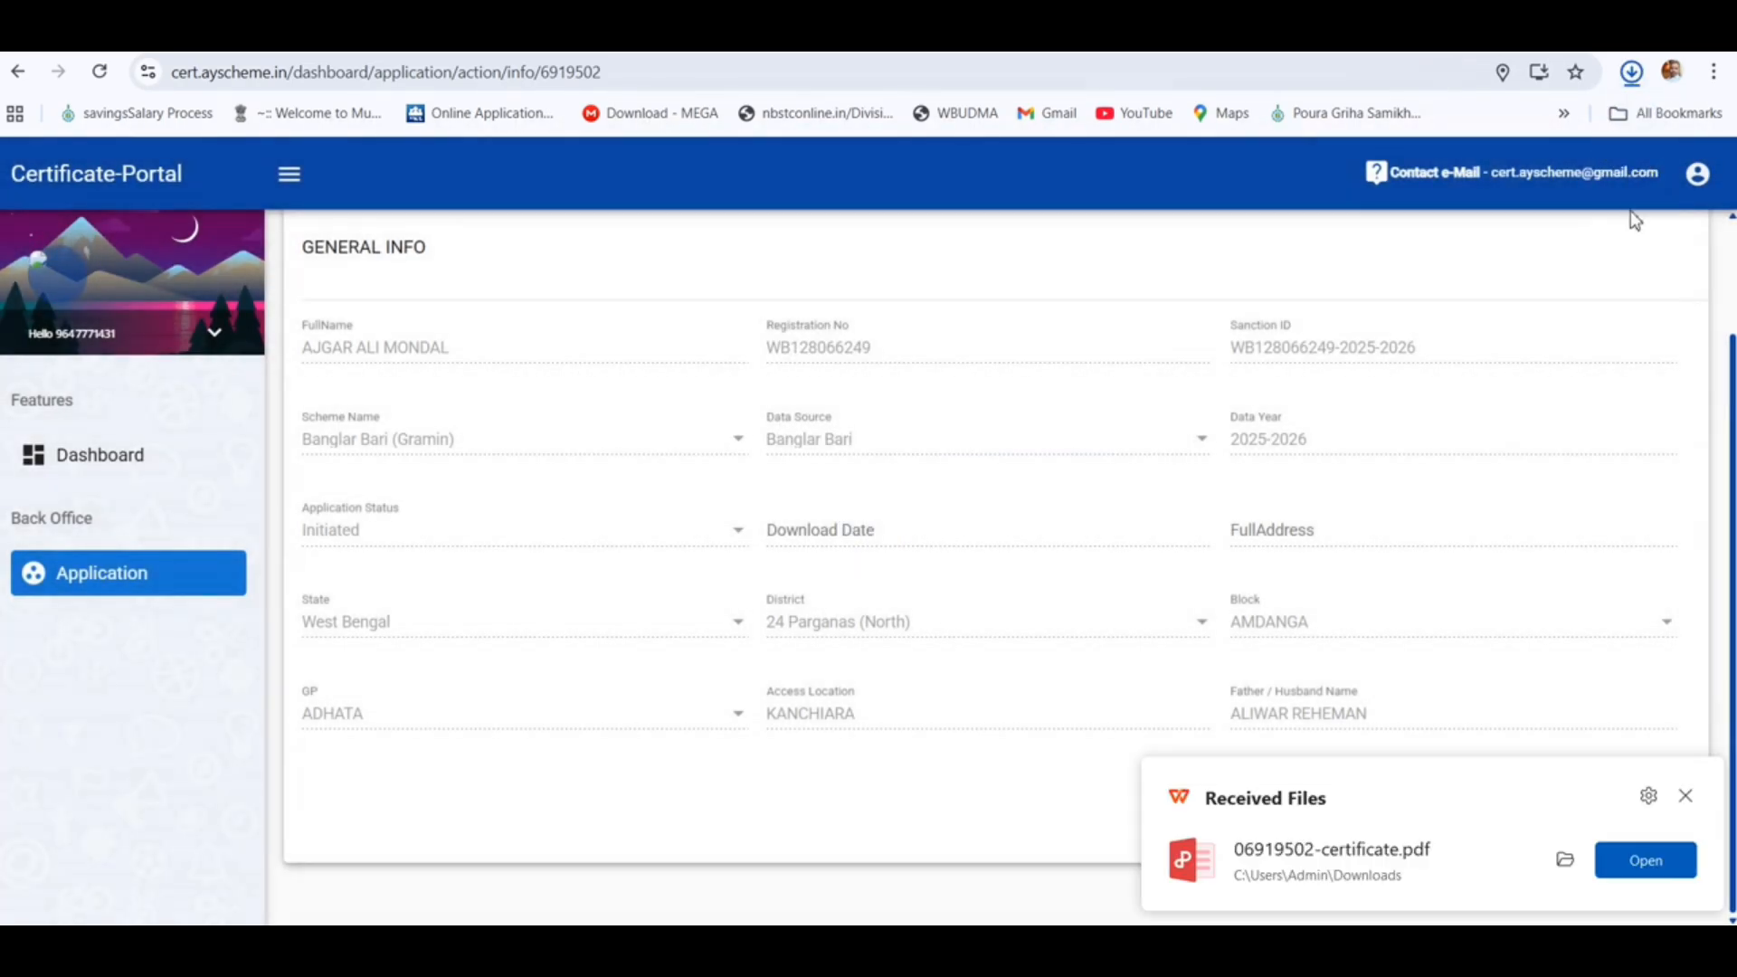
left_click(1633, 73)
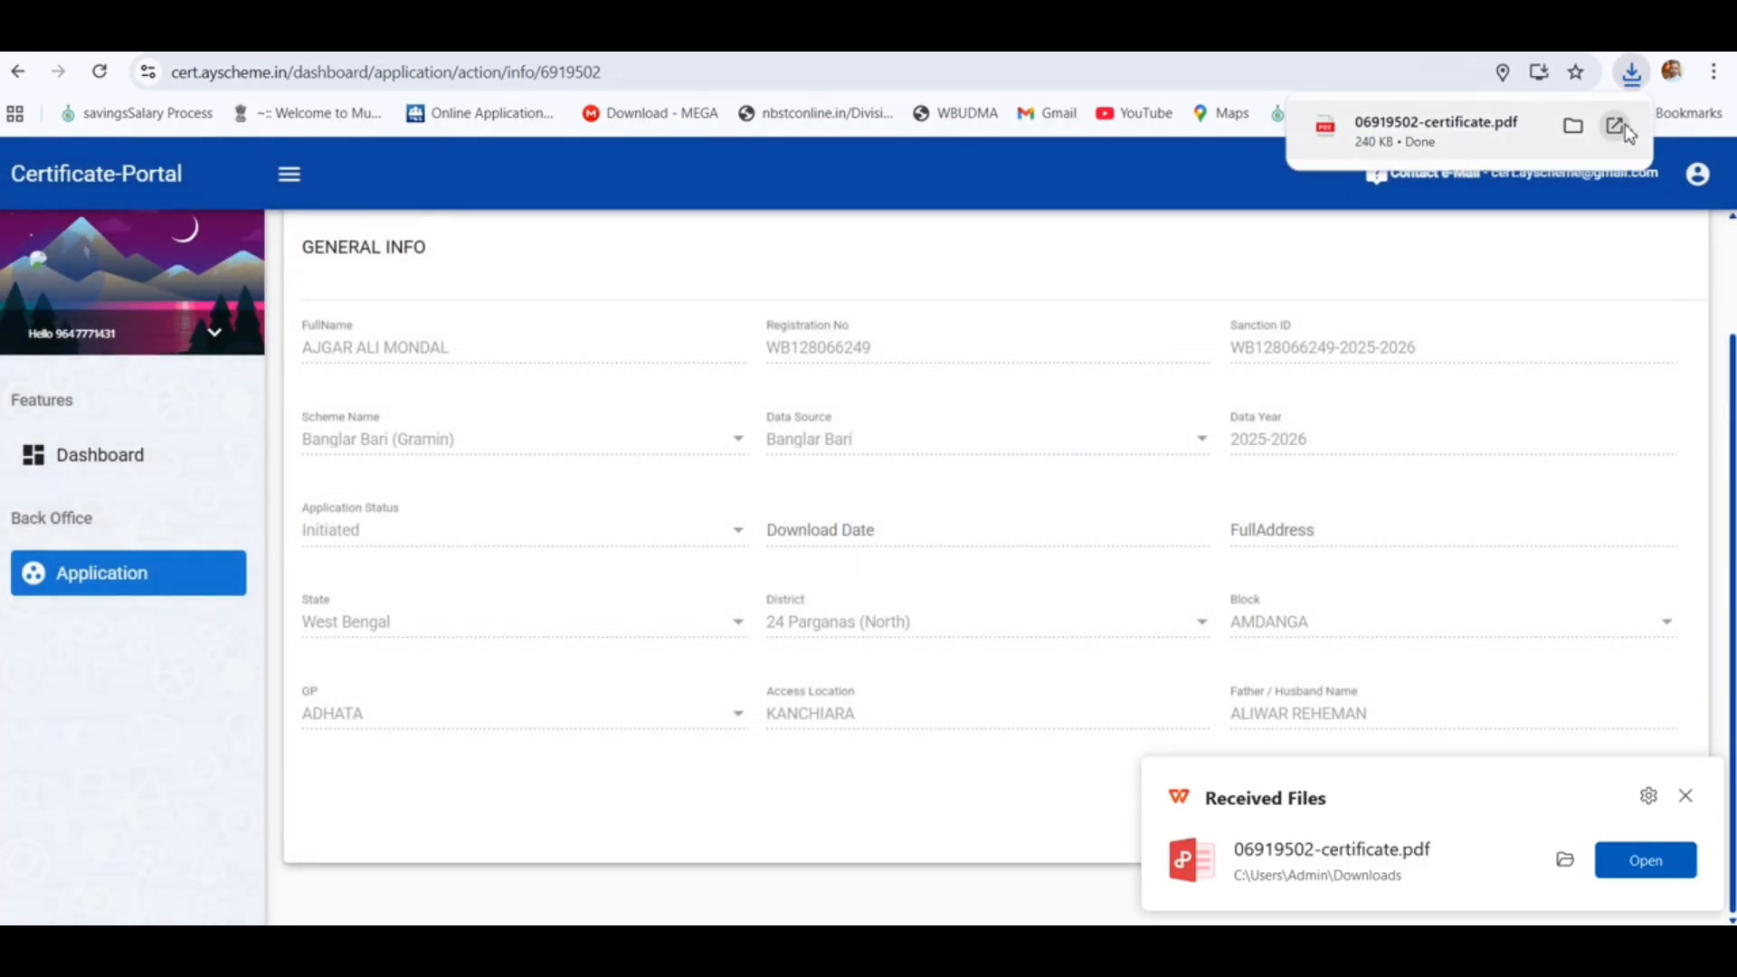
left_click(1624, 131)
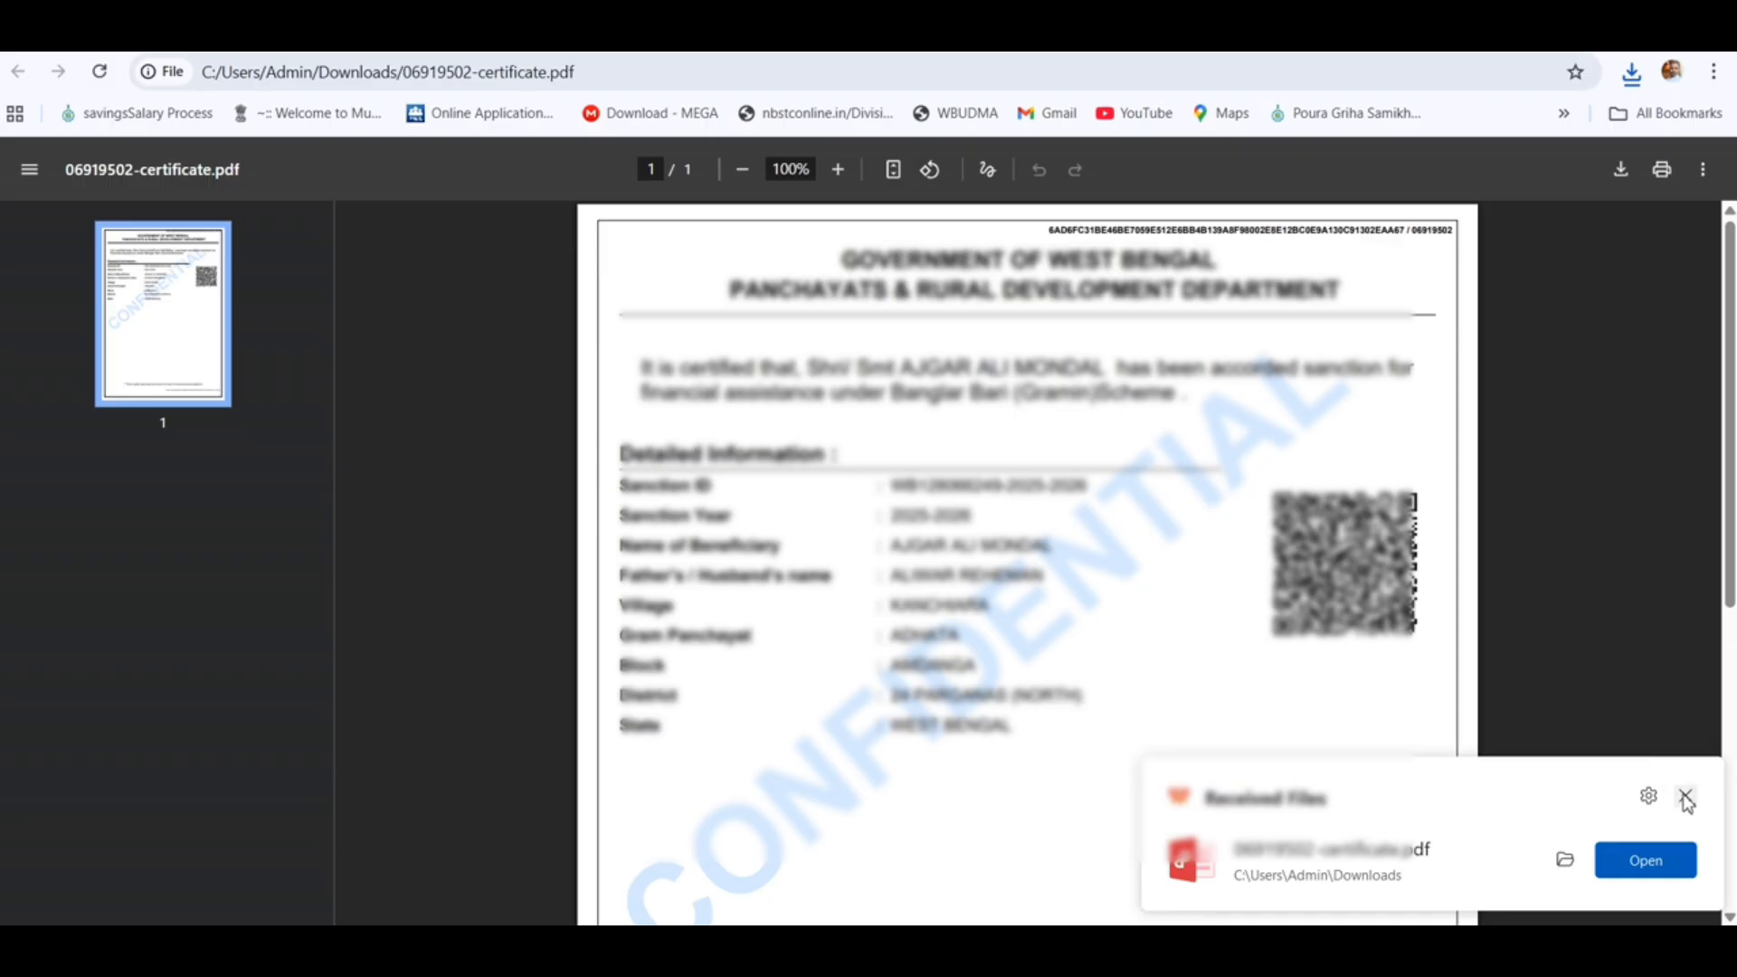
left_click(1684, 795)
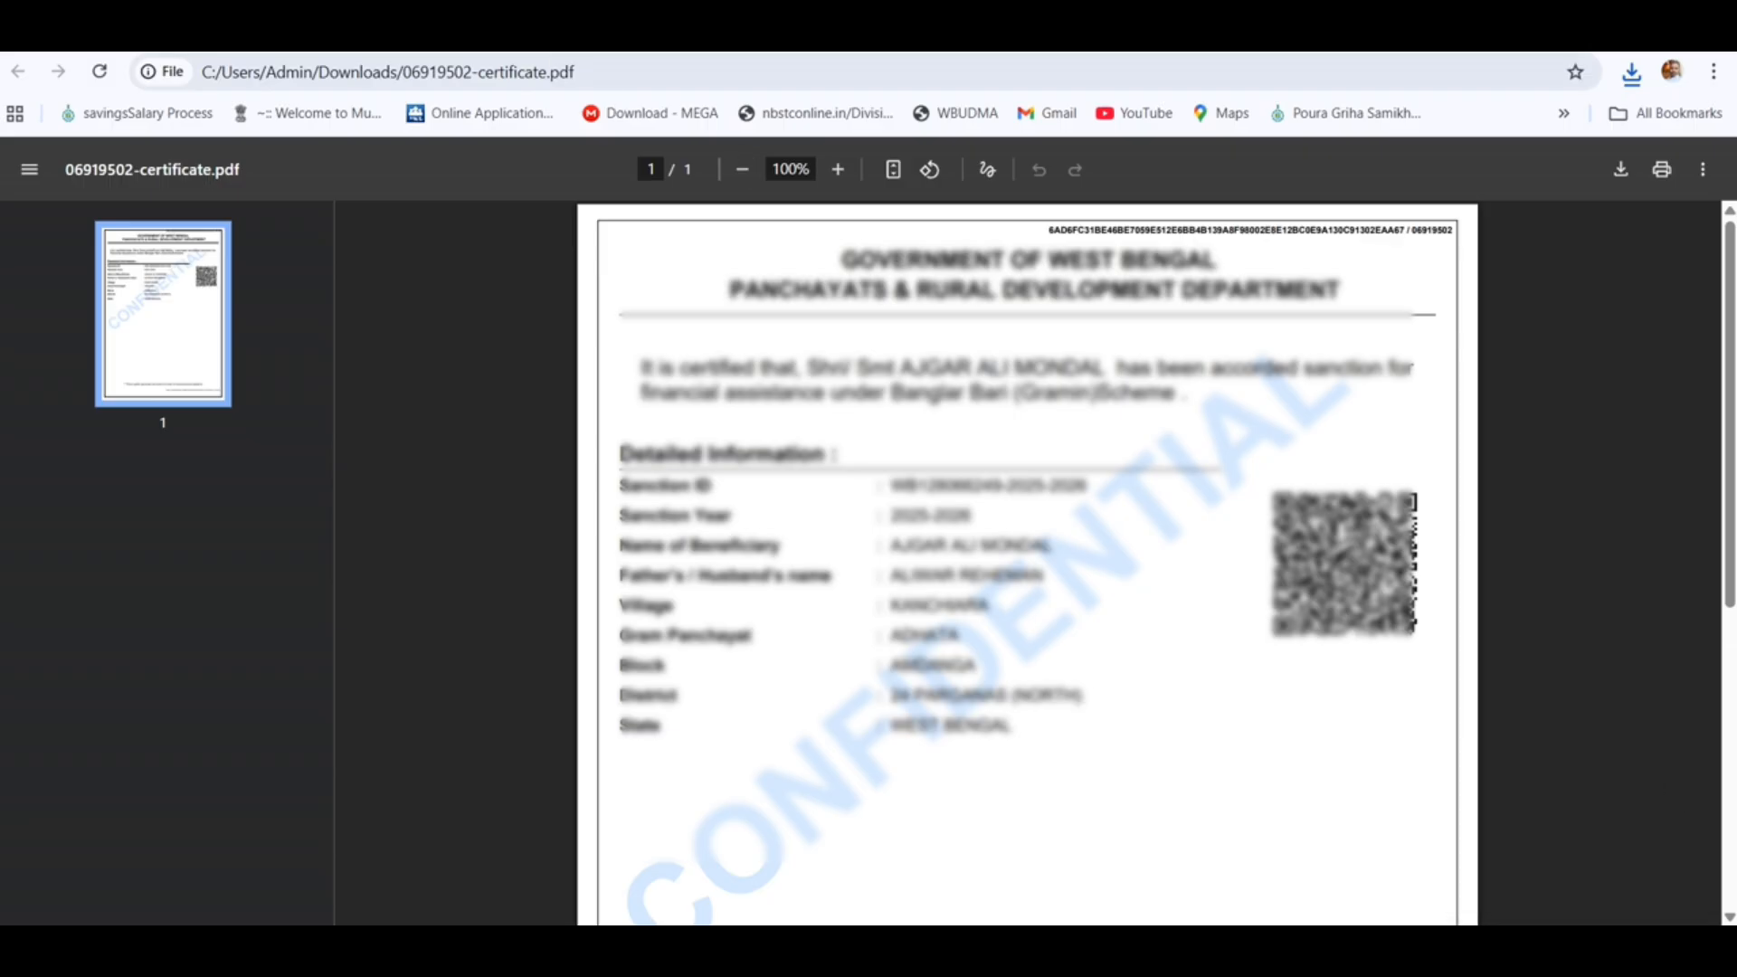
- Close the PDF, confirm both dashboard records read Downloaded, and return to Application search
key("ctrl+w")
left_click(127, 455)
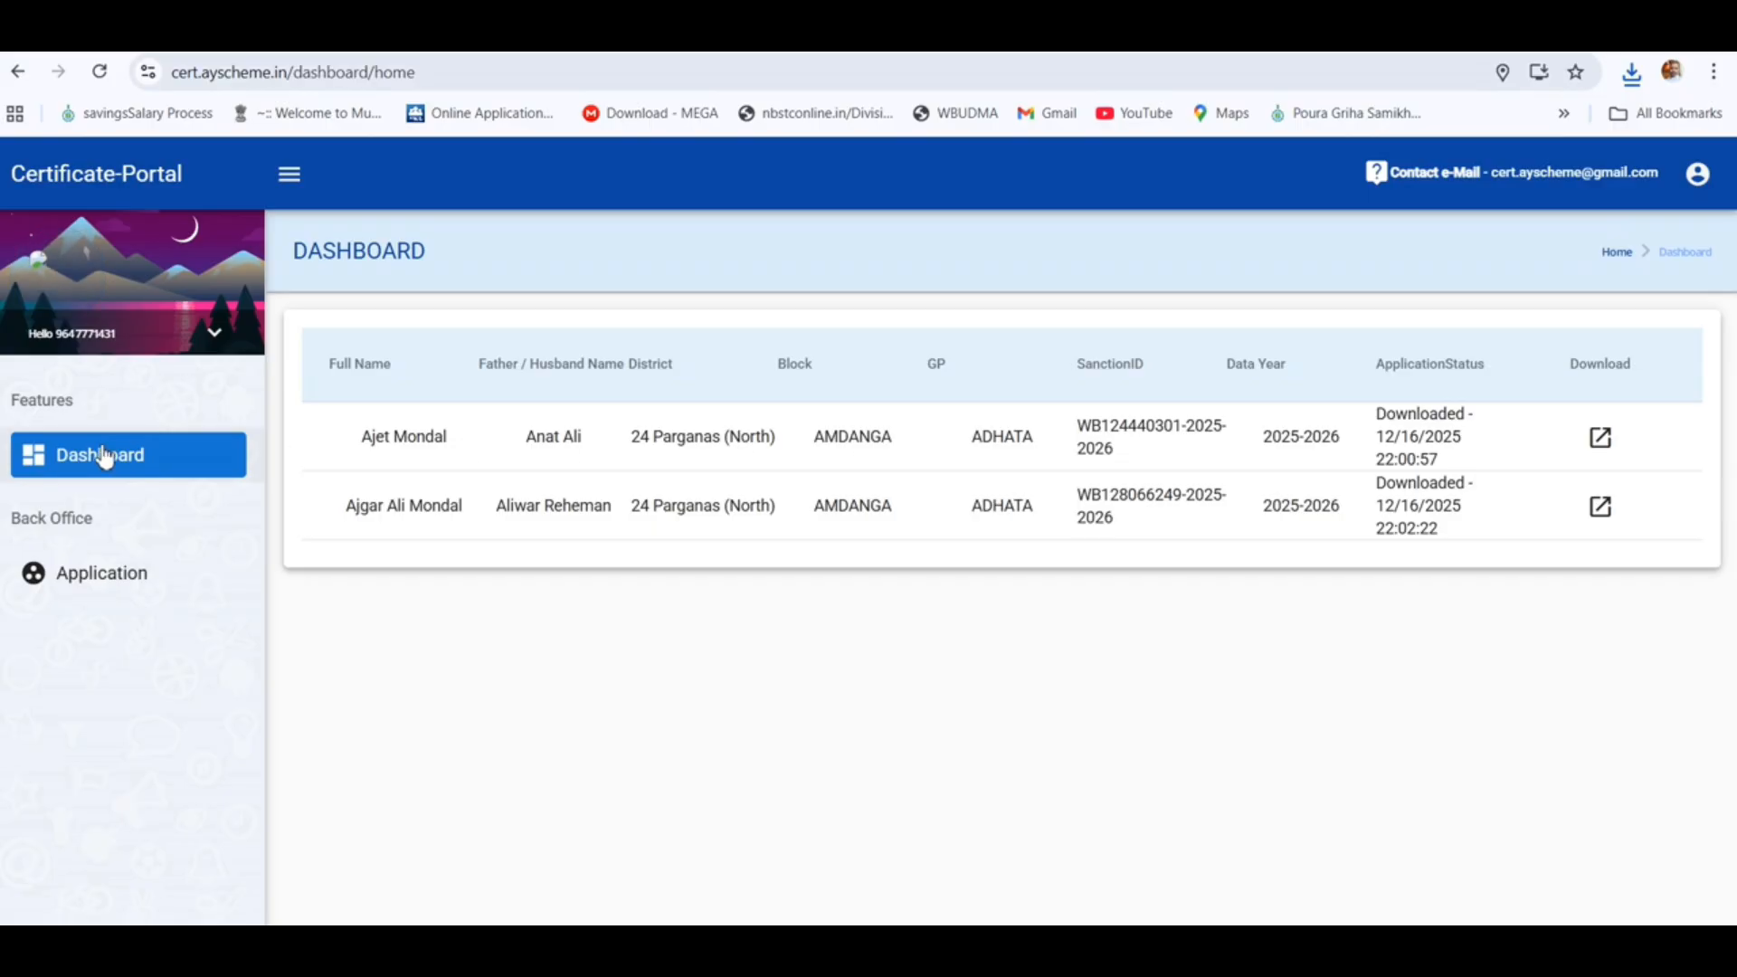
left_click(95, 584)
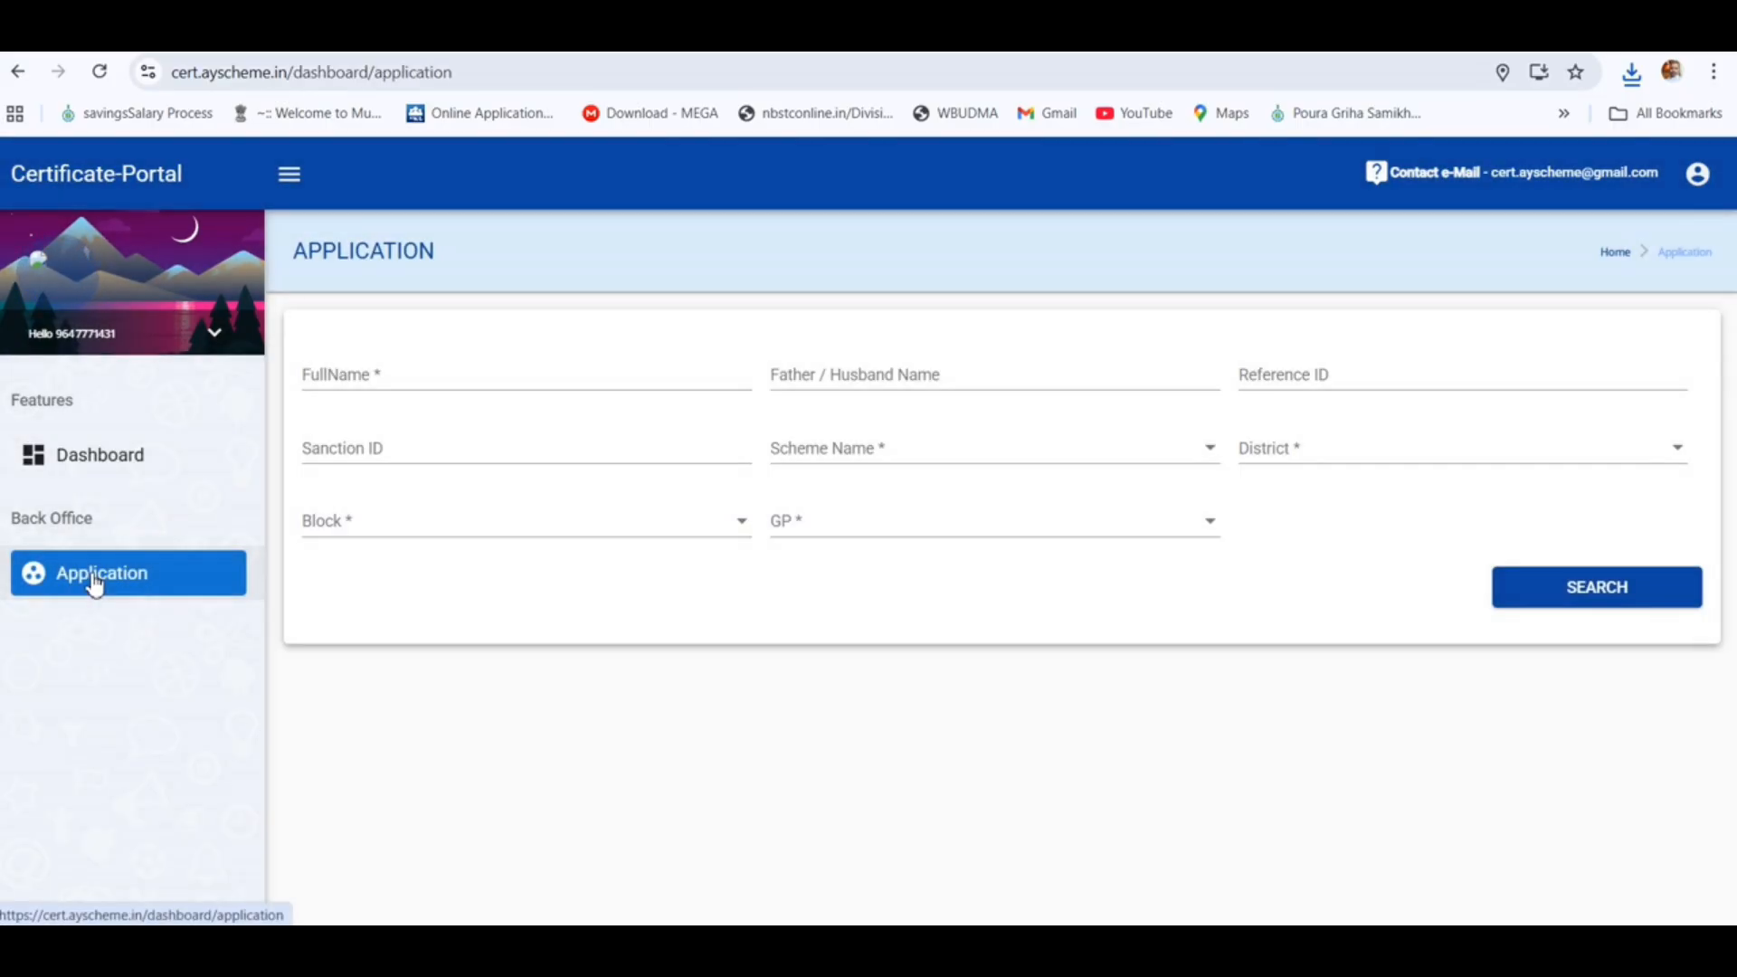